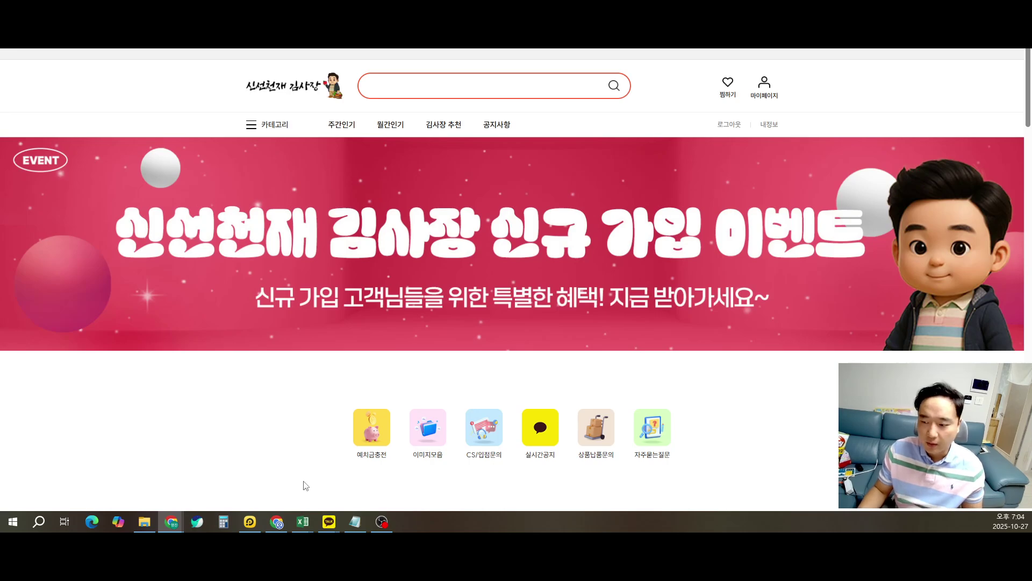
Switch to the Notepad notes and review the descriptions of automatic (자동) and manual (수동) advertising
{"action": "left_click", "coordinate": [355, 521]}
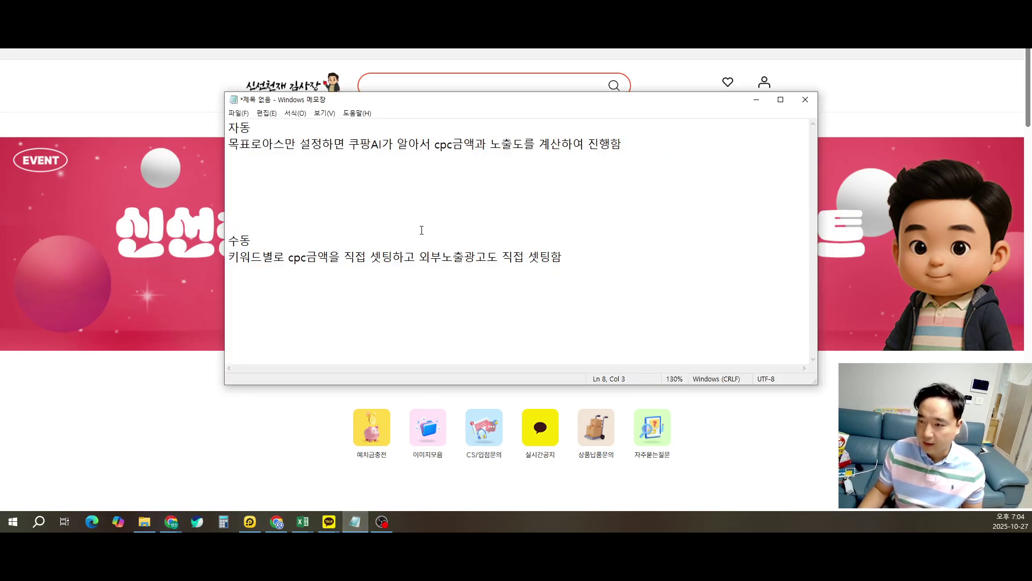
{"action": "left_click_drag", "start_coordinate": [272, 131], "coordinate": [228, 130]}
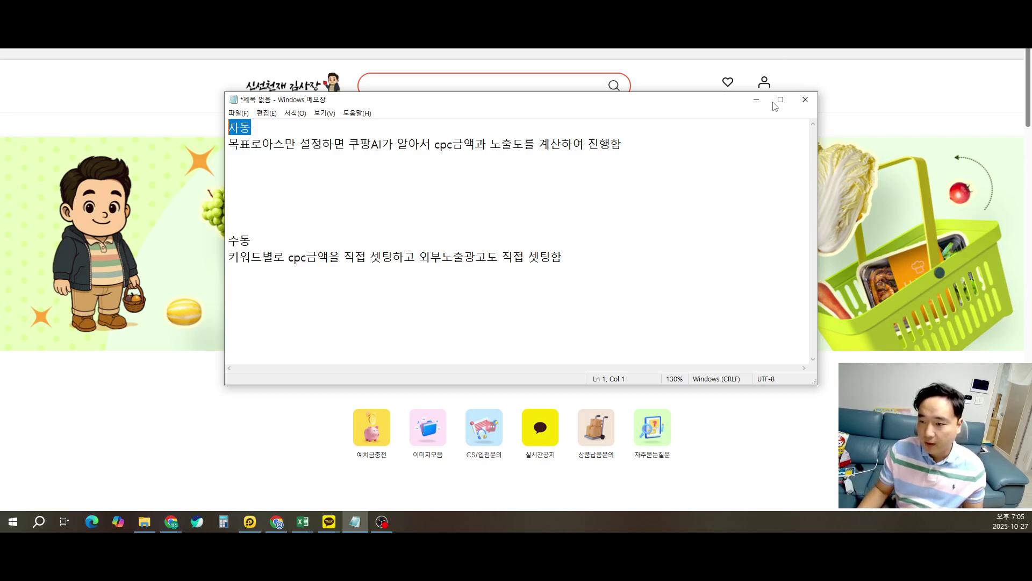
{"action": "left_click", "coordinate": [351, 256]}
{"action": "left_click_drag", "start_coordinate": [240, 257], "coordinate": [284, 259]}
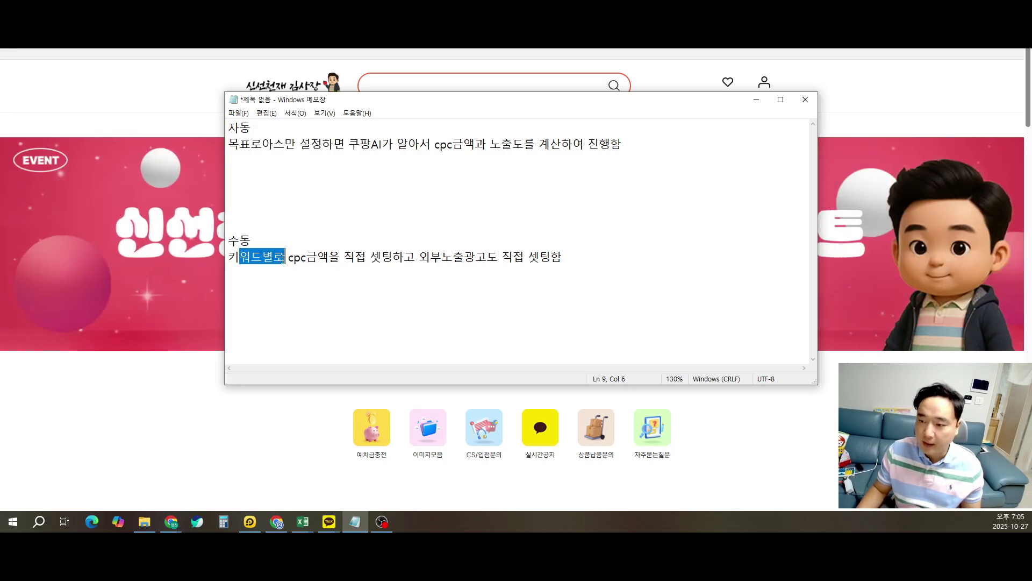
{"action": "left_click", "coordinate": [562, 259]}
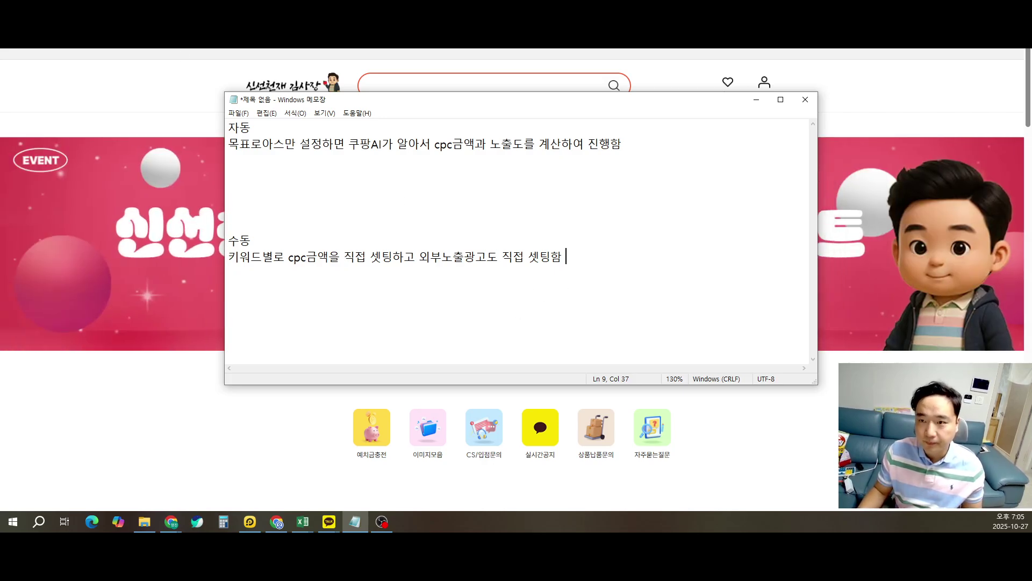
{"action": "left_click", "coordinate": [124, 400]}
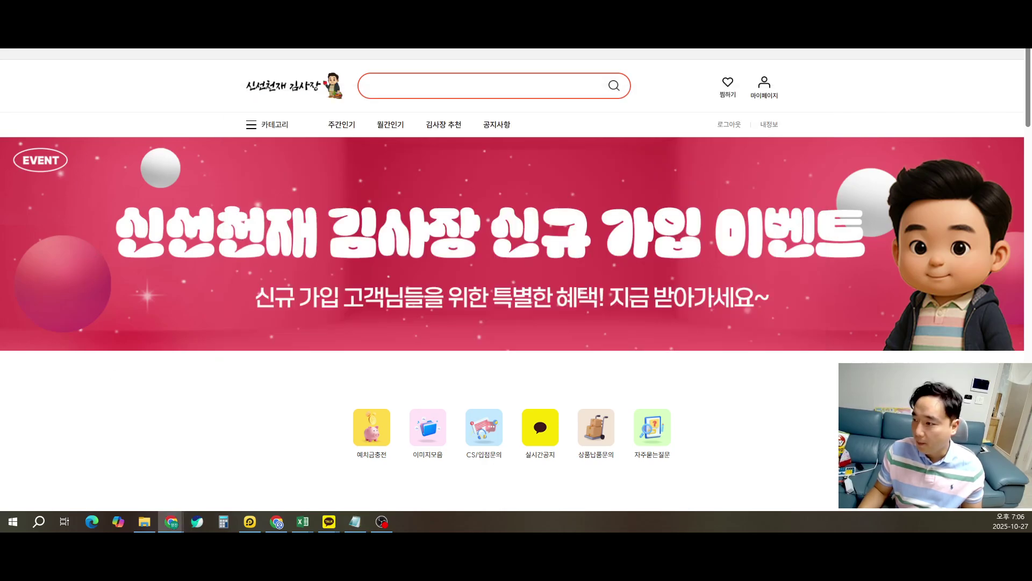
Switch to the Coupang Wing product management page and open its advertising center (광고센터)
{"action": "key", "text": "ctrl+Tab"}
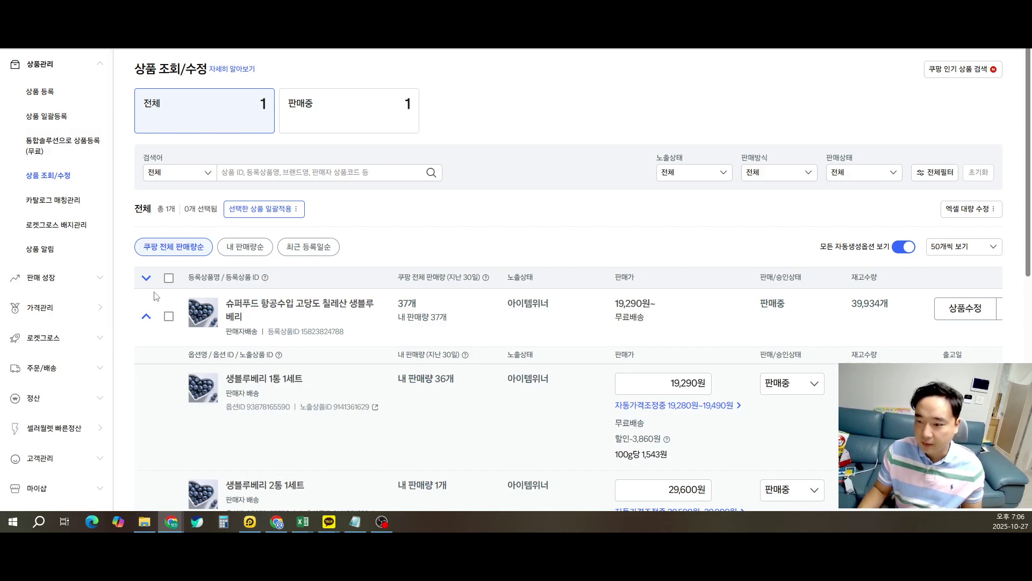
{"action": "scroll", "coordinate": [69, 371], "scroll_direction": "down", "scroll_amount": 1}
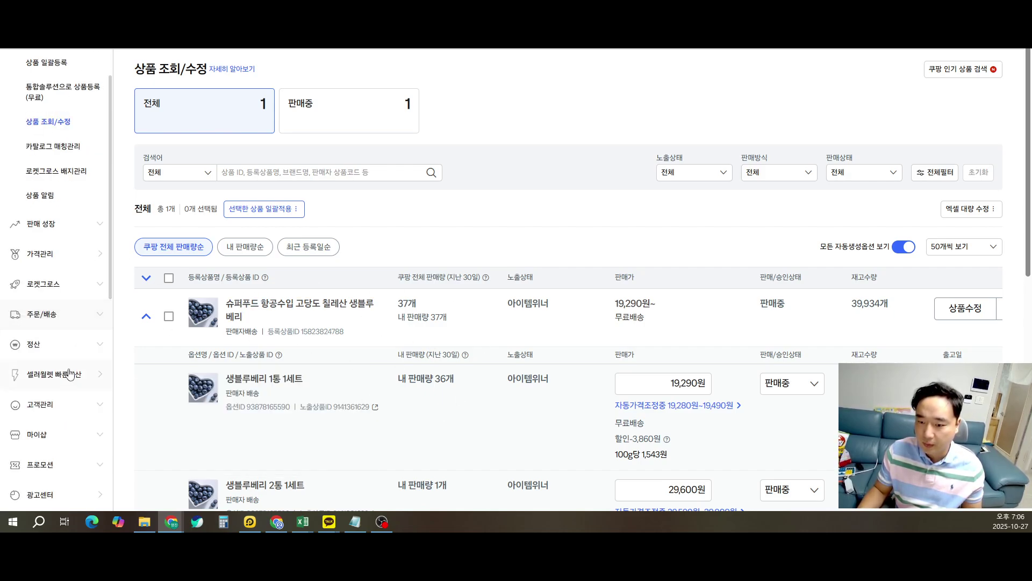
{"action": "scroll", "coordinate": [48, 453], "scroll_direction": "down", "scroll_amount": 2}
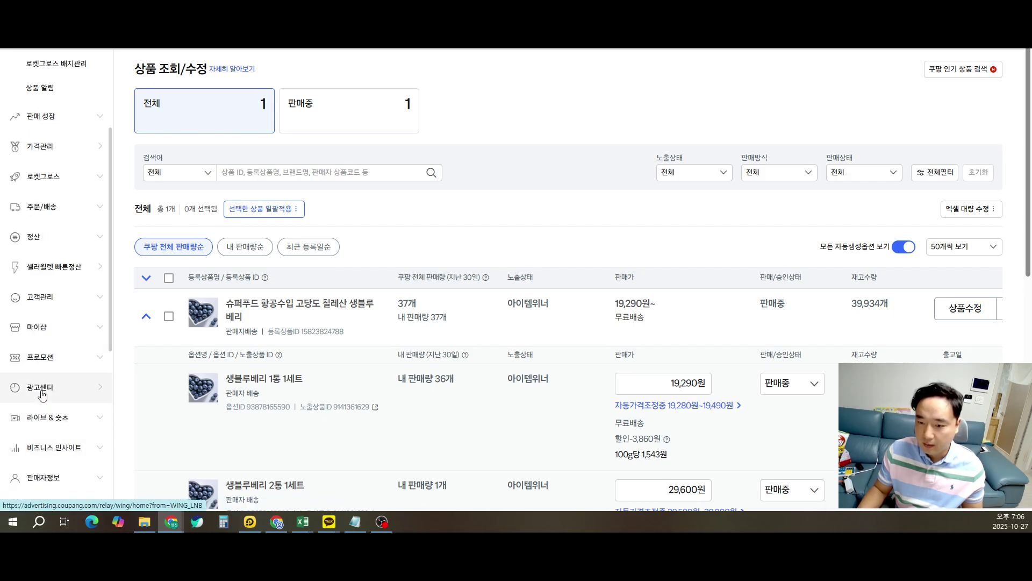
{"action": "left_click", "coordinate": [43, 395]}
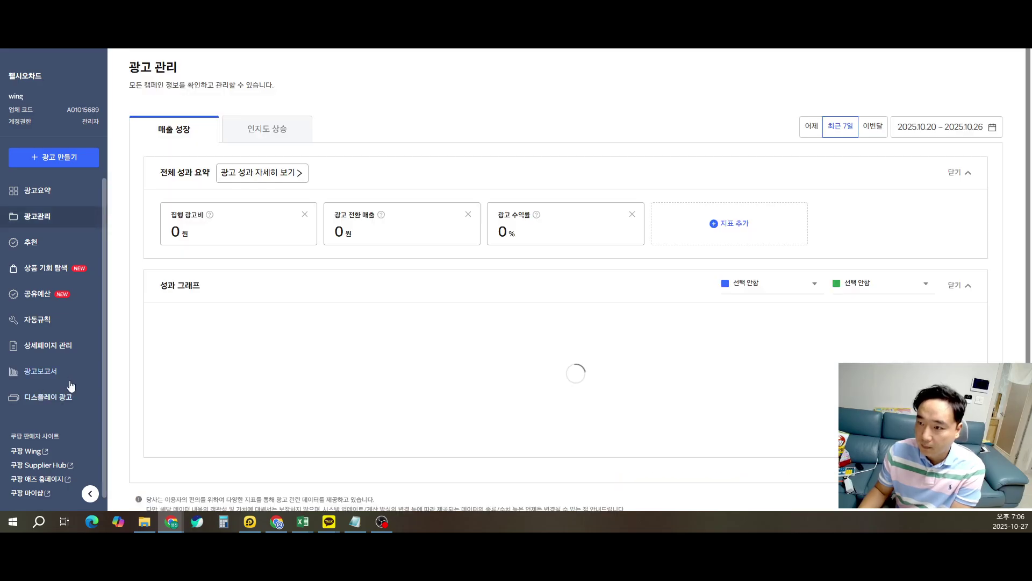
Start creating a new ad campaign with the sales growth objective (매출 성장)
{"action": "scroll", "coordinate": [427, 377], "scroll_direction": "down", "scroll_amount": 3}
{"action": "scroll", "coordinate": [426, 377], "scroll_direction": "down", "scroll_amount": 4}
{"action": "scroll", "coordinate": [524, 247], "scroll_direction": "up", "scroll_amount": 7}
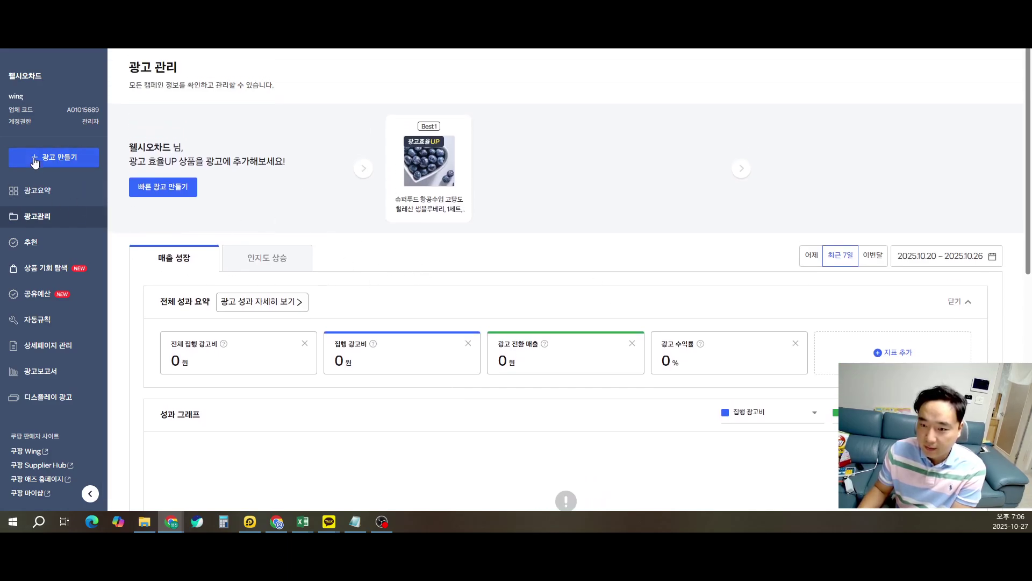
{"action": "left_click", "coordinate": [63, 157]}
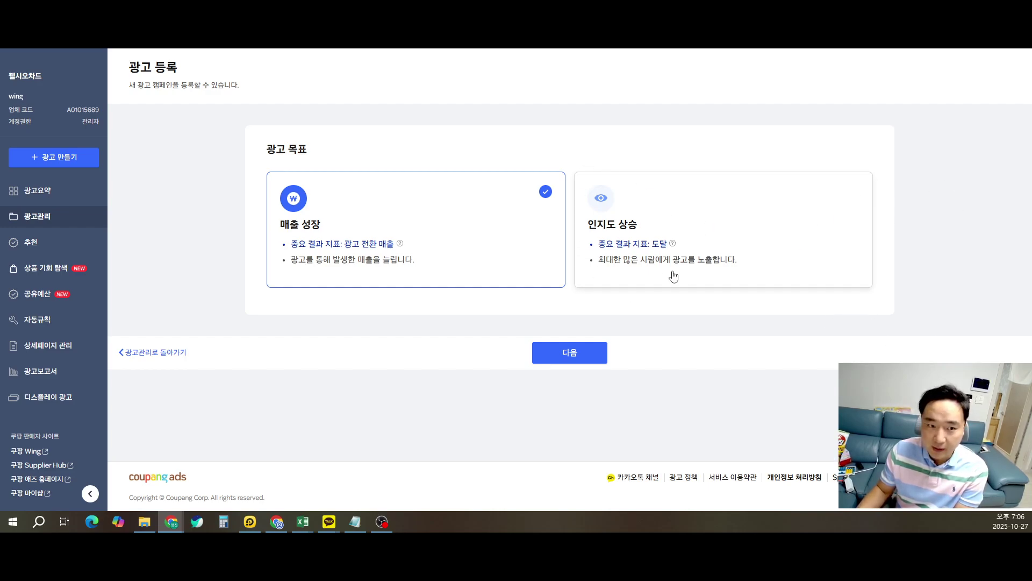
{"action": "left_click", "coordinate": [585, 352]}
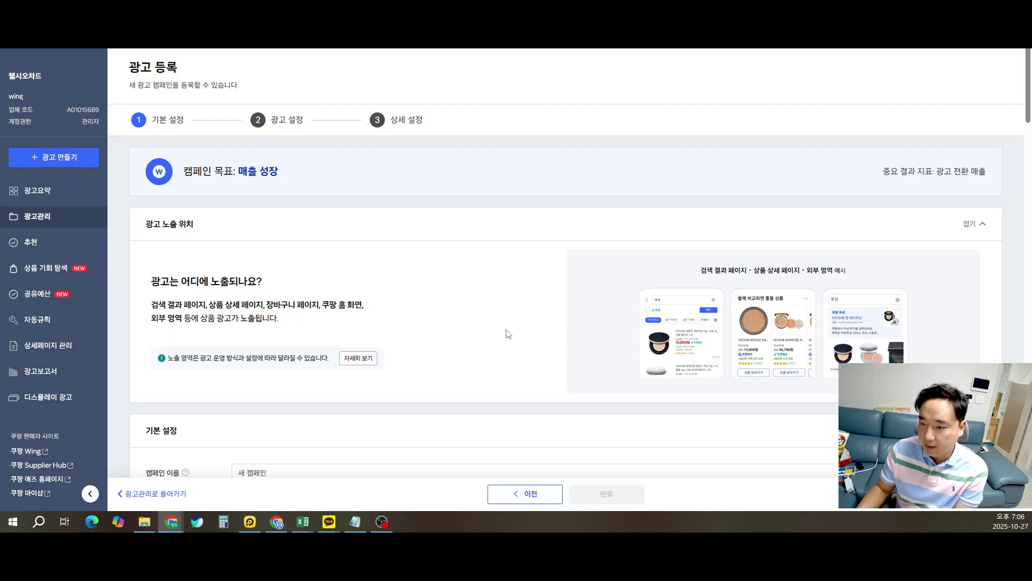
Name the campaign 생블루베리 in the basic settings
{"action": "scroll", "coordinate": [505, 334], "scroll_direction": "down", "scroll_amount": 5}
{"action": "left_click", "coordinate": [311, 208]}
{"action": "key", "text": "ctrl+a"}
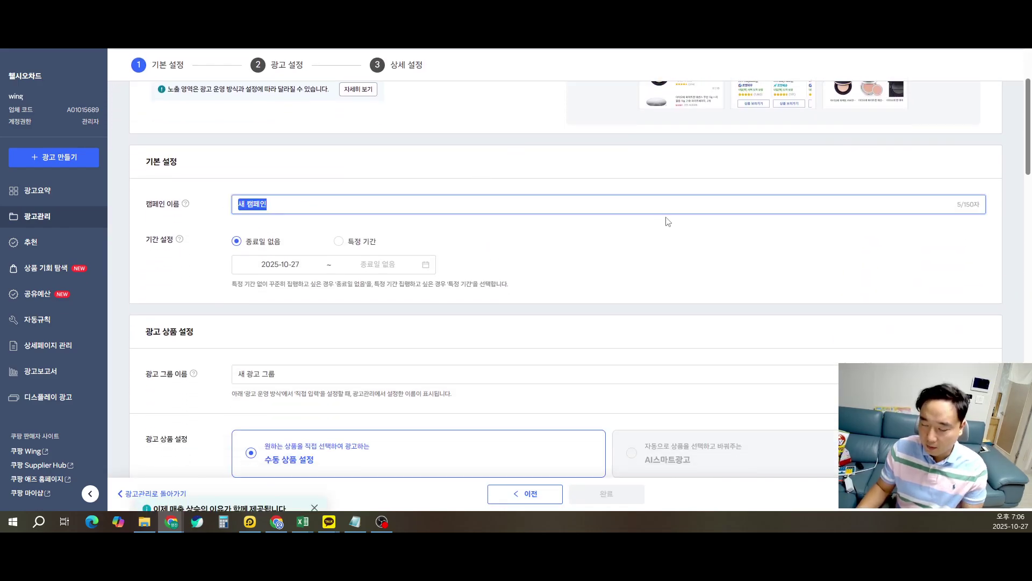
{"action": "type", "text": "생비"}
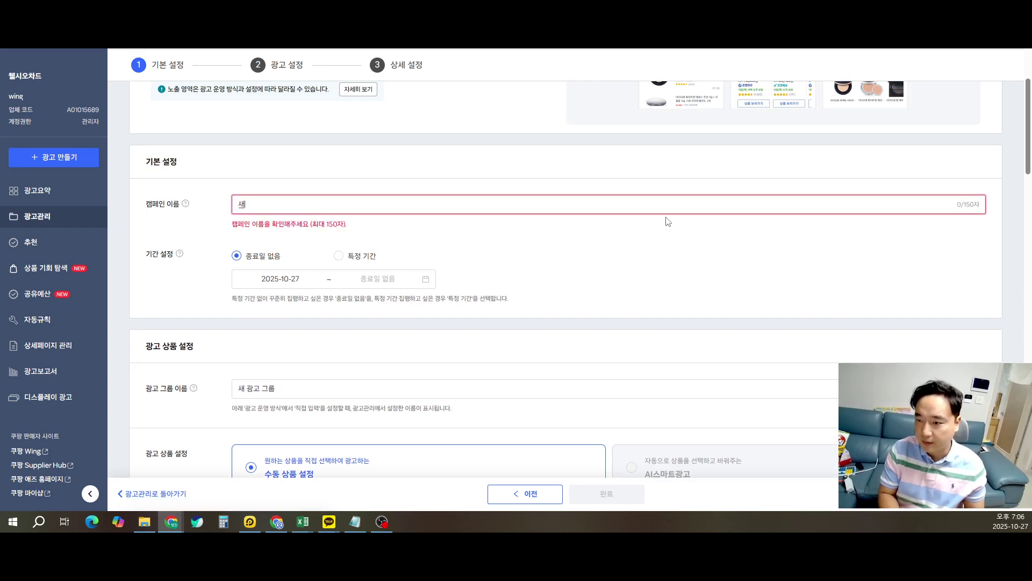
{"action": "type", "text": "블루베리"}
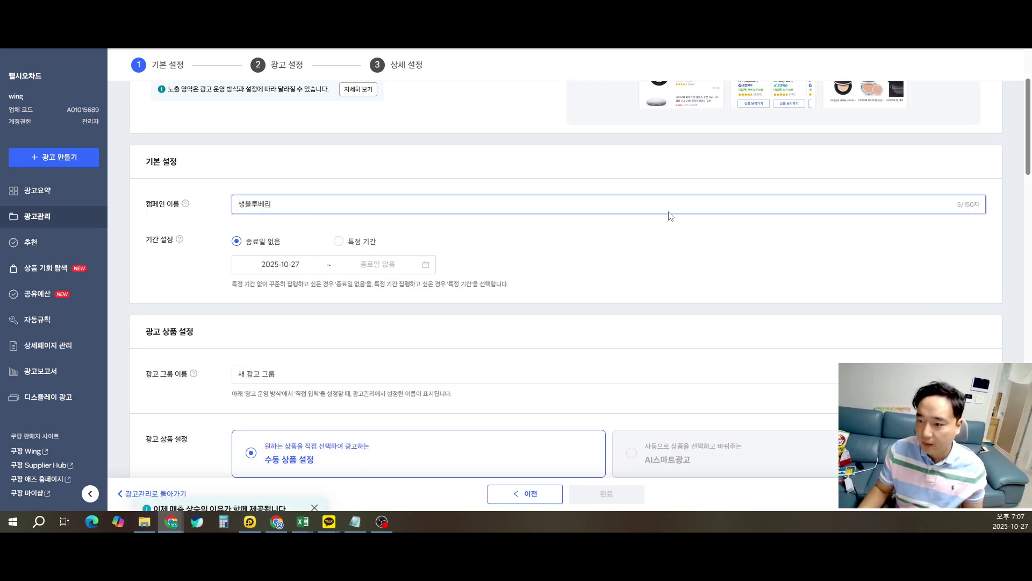
Add all options of the Chilean fresh blueberry product to the campaign's manual product selection and confirm
{"action": "scroll", "coordinate": [339, 202], "scroll_direction": "down", "scroll_amount": 1}
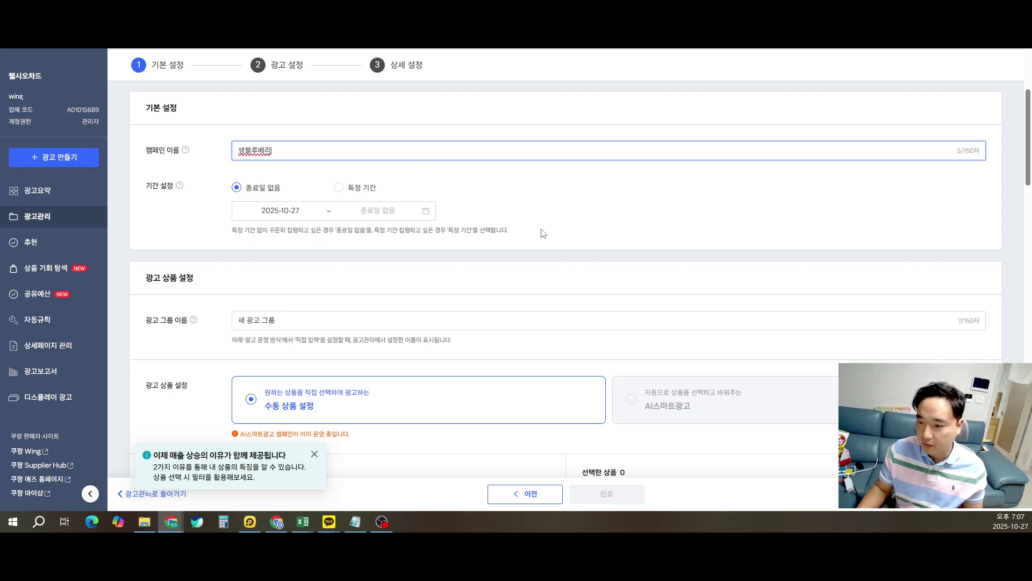
{"action": "scroll", "coordinate": [679, 230], "scroll_direction": "down", "scroll_amount": 3}
{"action": "scroll", "coordinate": [678, 229], "scroll_direction": "down", "scroll_amount": 2}
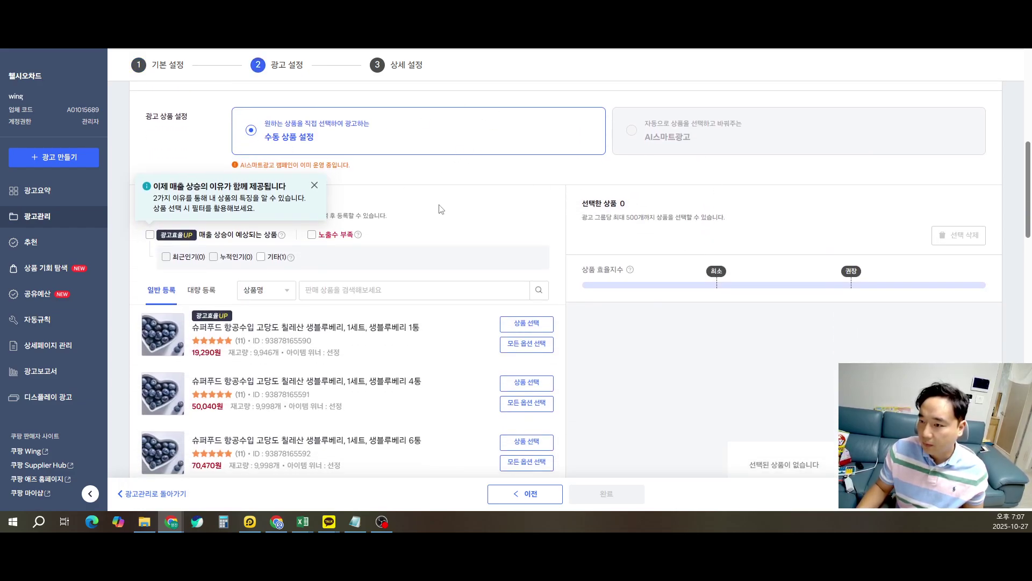
{"action": "scroll", "coordinate": [443, 221], "scroll_direction": "down", "scroll_amount": 1}
{"action": "scroll", "coordinate": [421, 215], "scroll_direction": "down", "scroll_amount": 1}
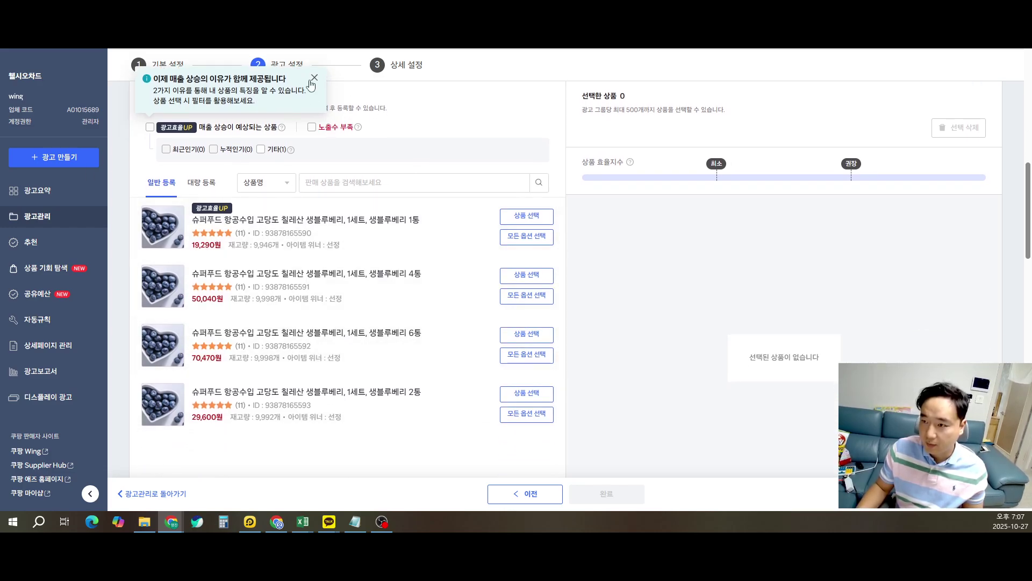
{"action": "scroll", "coordinate": [381, 166], "scroll_direction": "up", "scroll_amount": 5}
{"action": "scroll", "coordinate": [381, 166], "scroll_direction": "down", "scroll_amount": 4}
{"action": "left_click", "coordinate": [527, 269]}
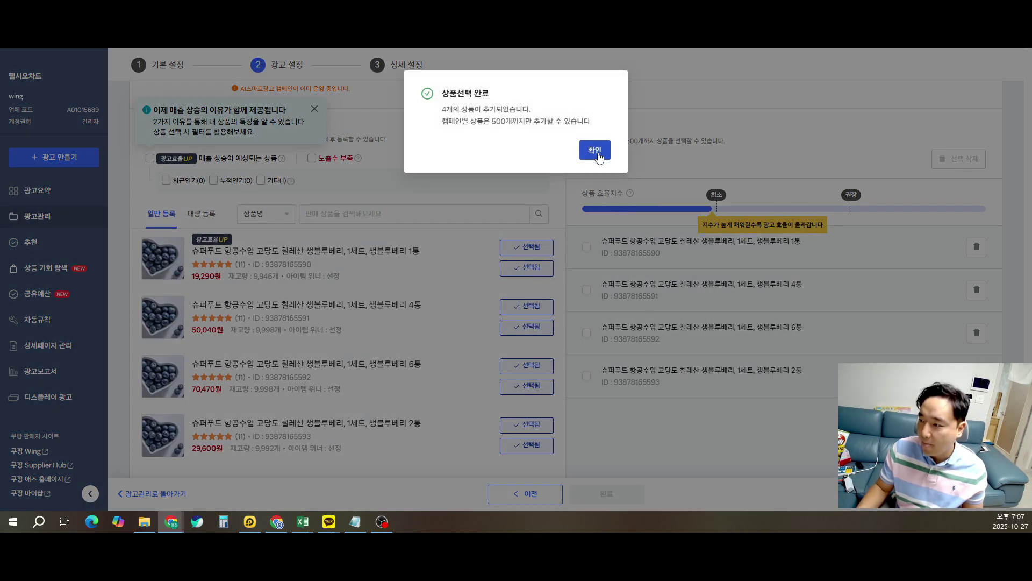
{"action": "left_click", "coordinate": [595, 151]}
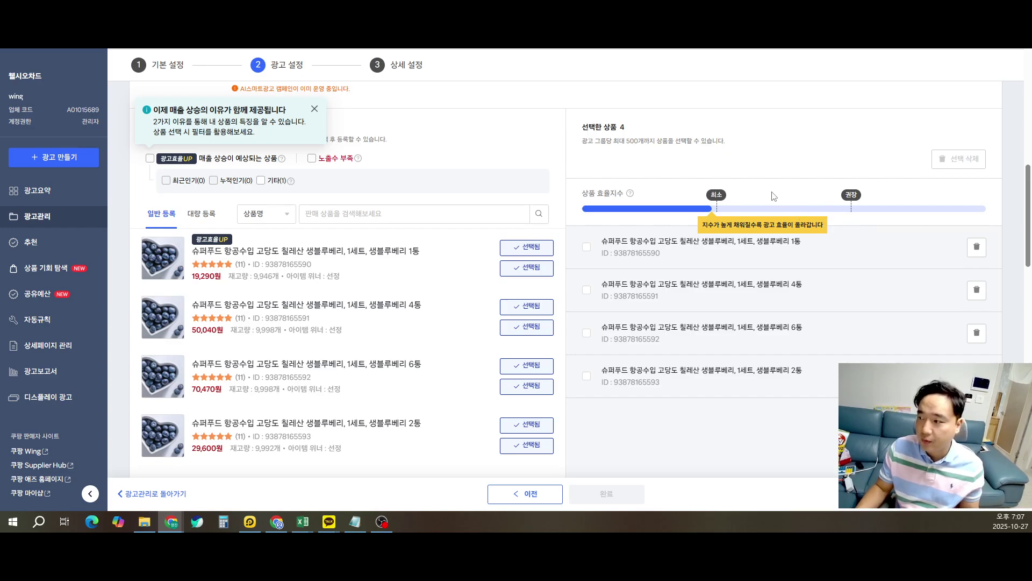
Expand the ad operation method choices and review the automatic goals 매출최적화 and 매출스타트 and the 직접입력 option
{"action": "scroll", "coordinate": [684, 271], "scroll_direction": "down", "scroll_amount": 2}
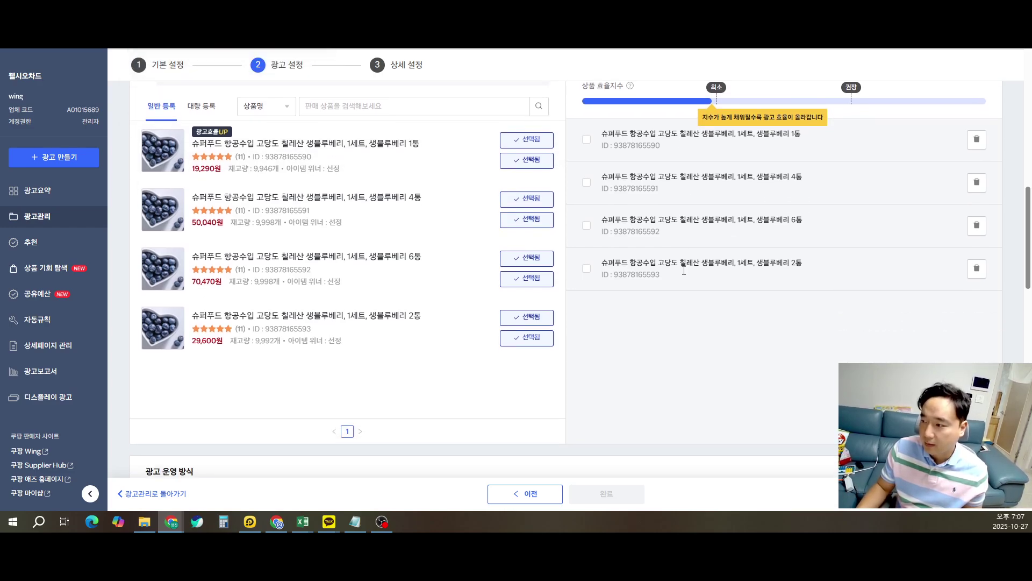
{"action": "scroll", "coordinate": [380, 195], "scroll_direction": "down", "scroll_amount": 7}
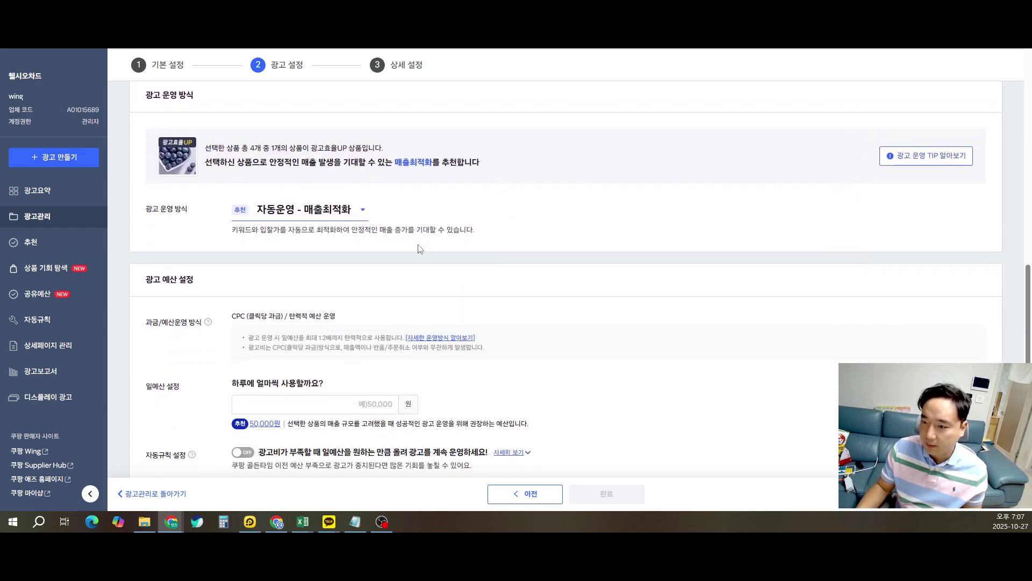
{"action": "scroll", "coordinate": [500, 210], "scroll_direction": "down", "scroll_amount": 1}
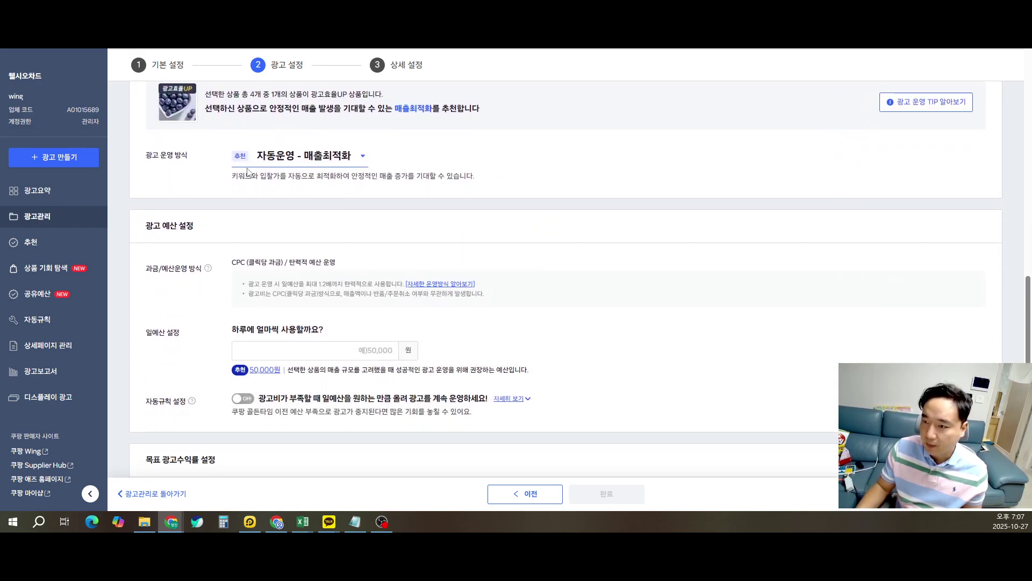
{"action": "left_click", "coordinate": [363, 159]}
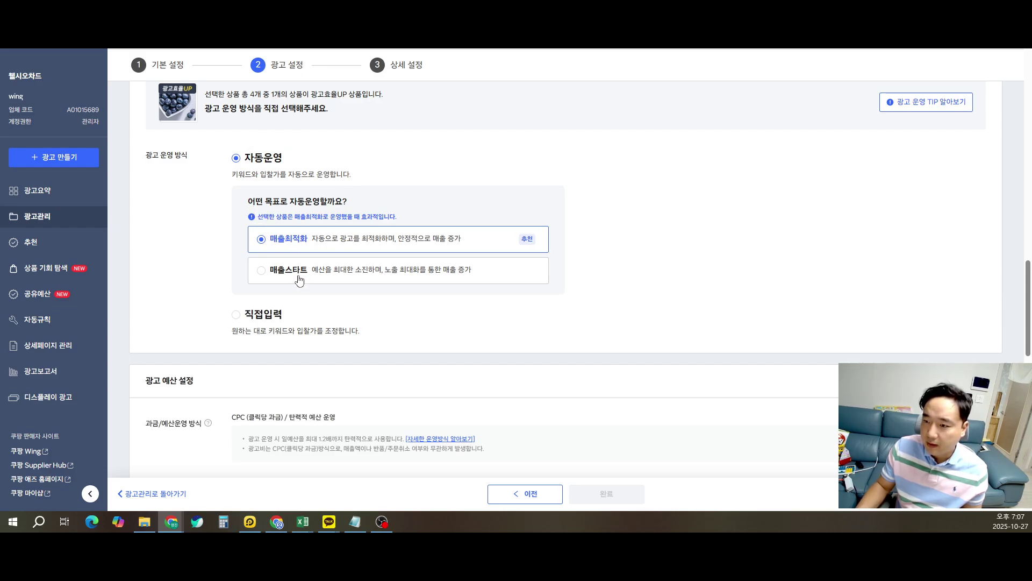
{"action": "scroll", "coordinate": [462, 248], "scroll_direction": "down", "scroll_amount": 1}
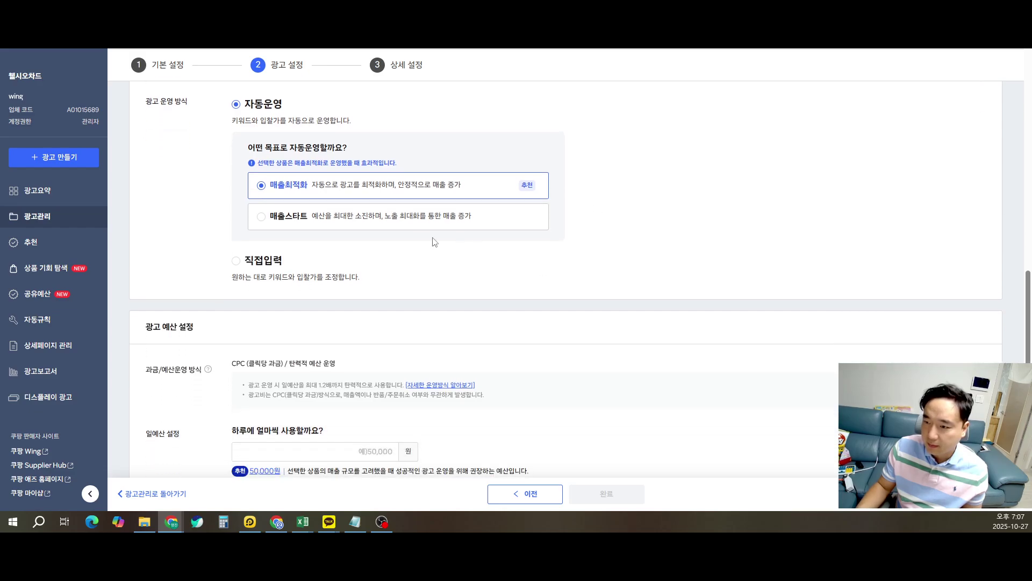
{"action": "scroll", "coordinate": [500, 281], "scroll_direction": "down", "scroll_amount": 1}
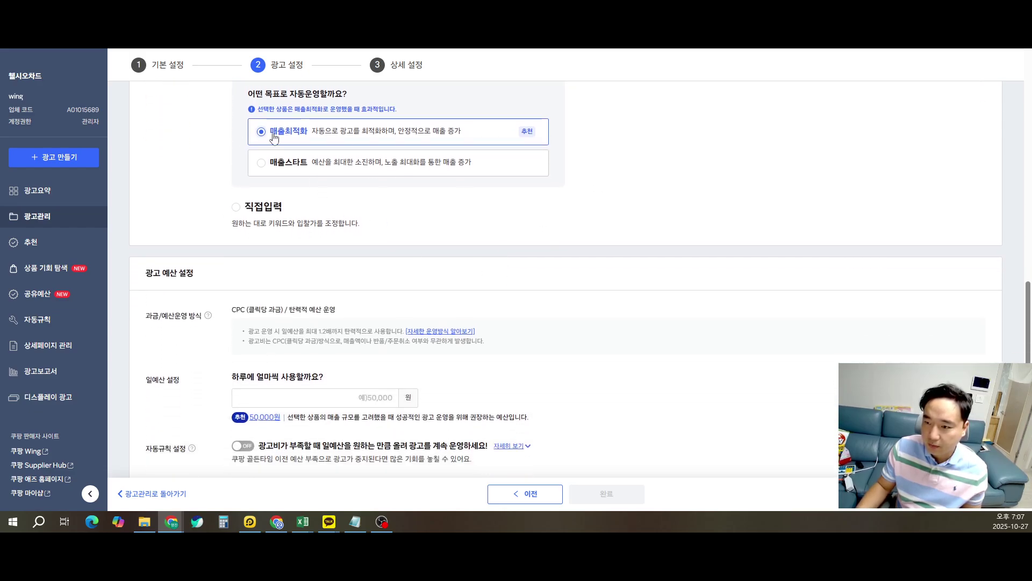
{"action": "scroll", "coordinate": [411, 204], "scroll_direction": "up", "scroll_amount": 1}
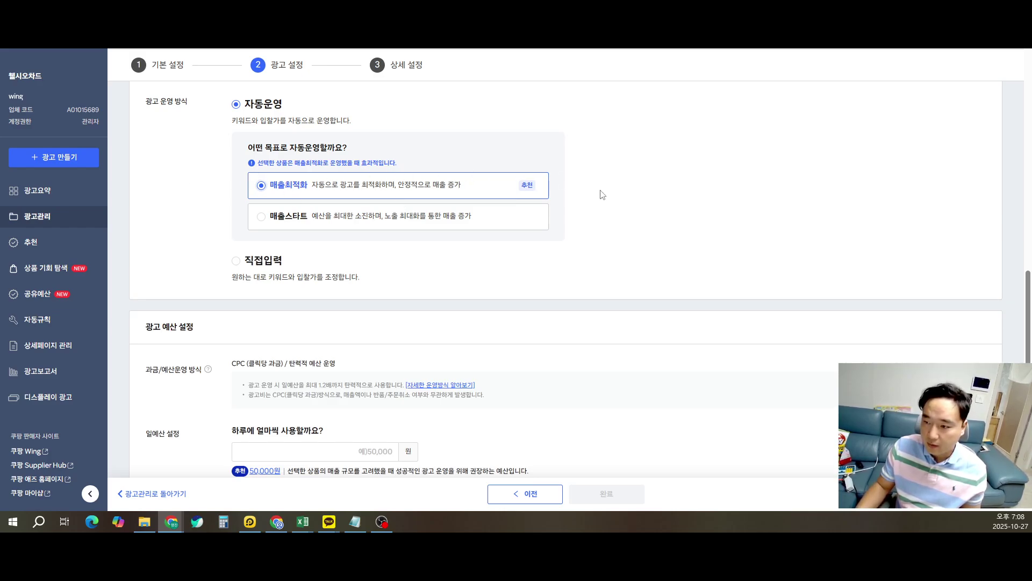
Set the campaign's daily budget to 30,000 won
{"action": "scroll", "coordinate": [622, 253], "scroll_direction": "down", "scroll_amount": 3}
{"action": "scroll", "coordinate": [285, 200], "scroll_direction": "down", "scroll_amount": 1}
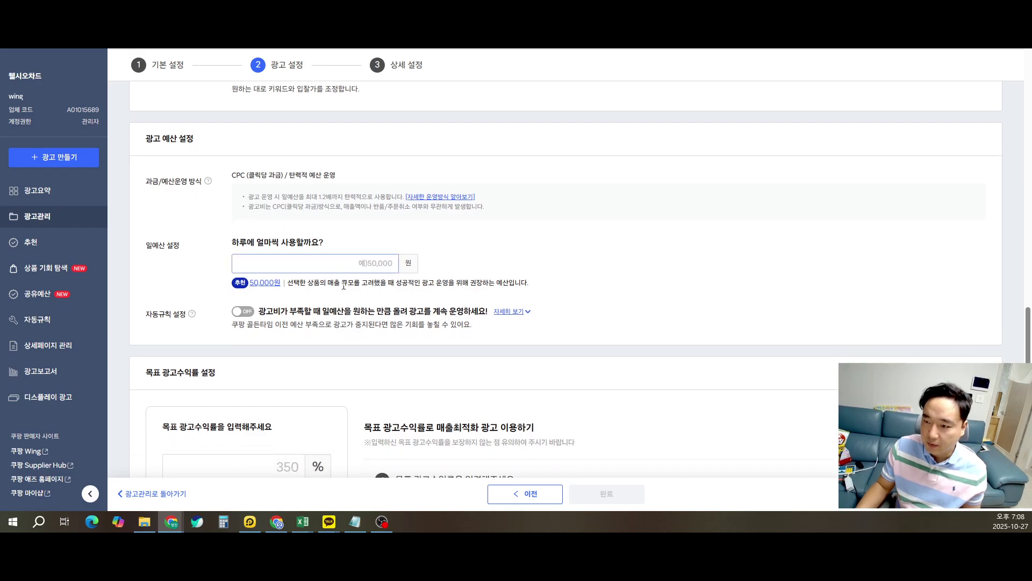
{"action": "left_click_drag", "start_coordinate": [219, 215], "coordinate": [355, 221]}
{"action": "left_click", "coordinate": [368, 236]}
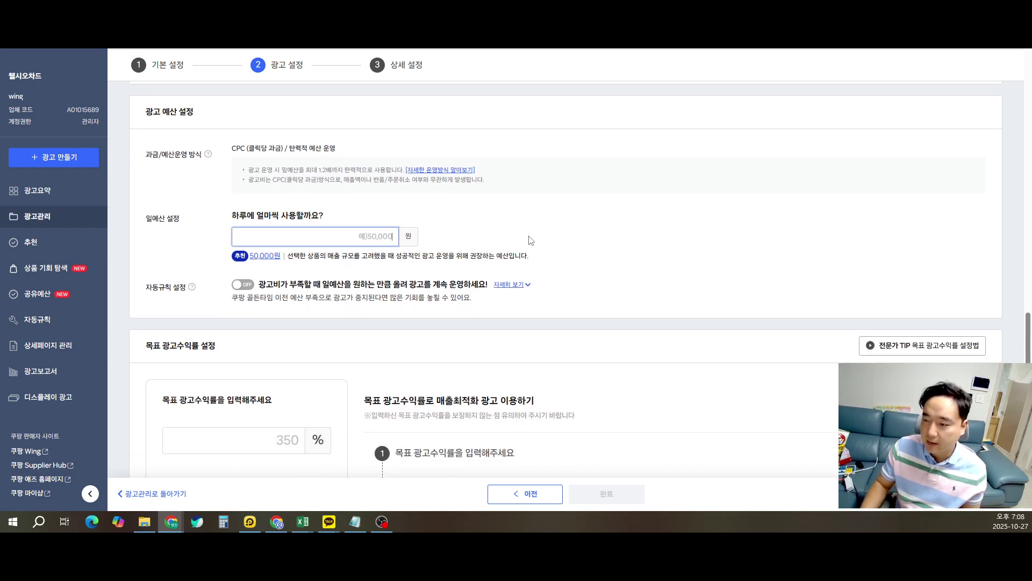
{"action": "type", "text": "300000"}
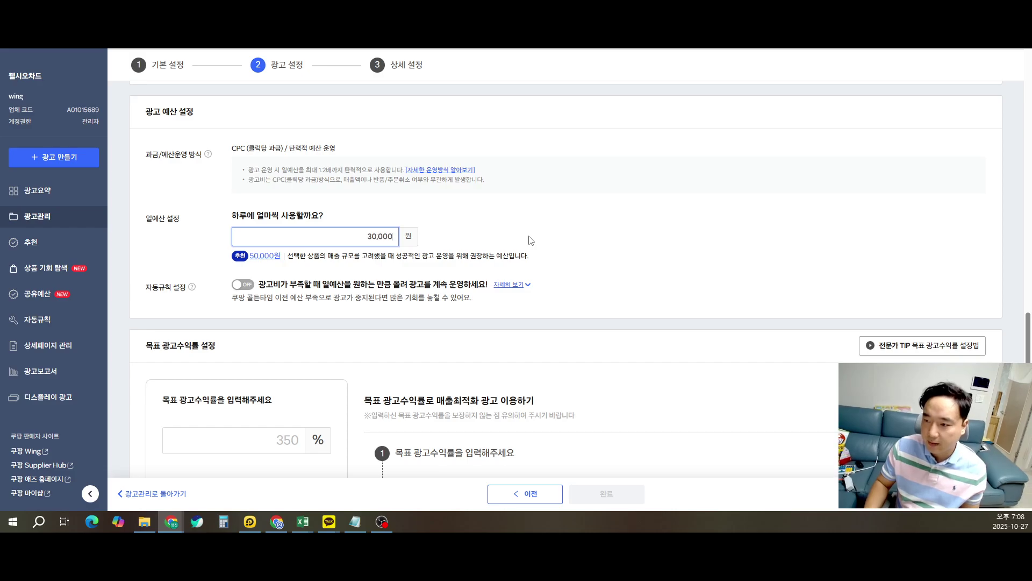
Try a daily budget of 10,000 won and restore it to 30,000 won
{"action": "key", "text": "ctrl+a"}
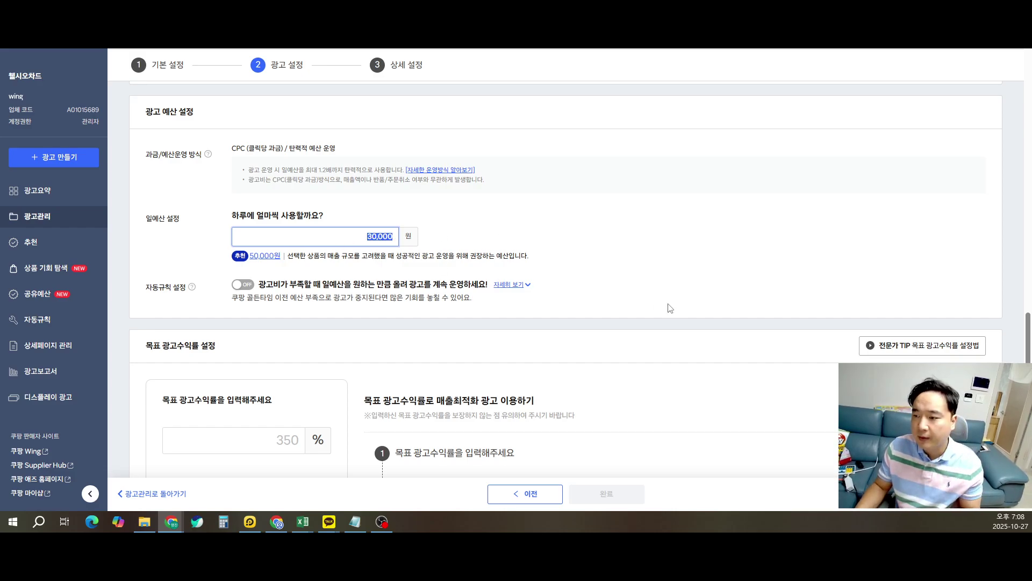
{"action": "key", "text": "BackSpace"}
{"action": "type", "text": "10000"}
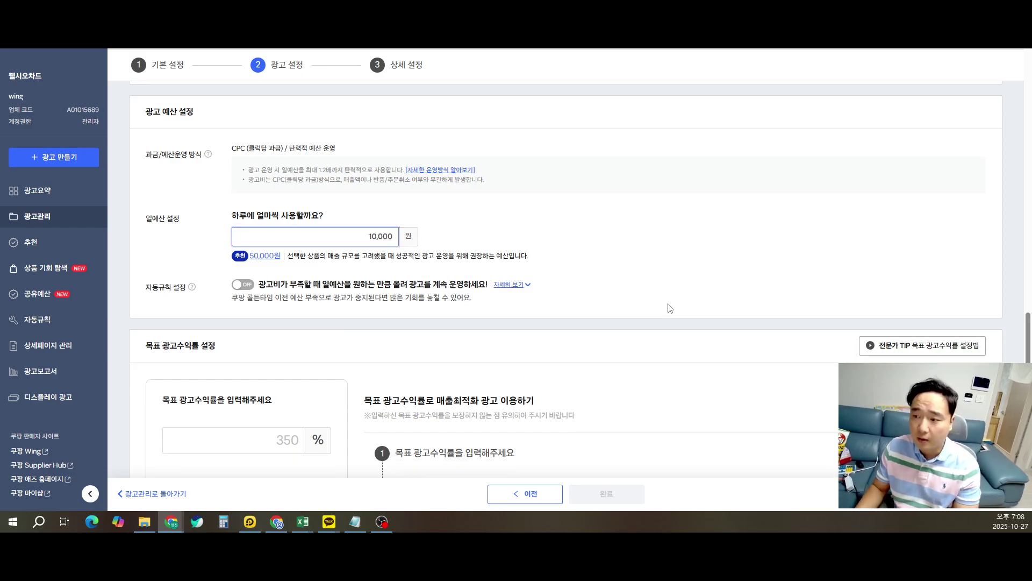
{"action": "key", "text": "BackSpace"}
{"action": "key", "text": "BackSpace"}
{"action": "key", "text": "BackSpace"}
{"action": "key", "text": "BackSpace"}
{"action": "key", "text": "BackSpace"}
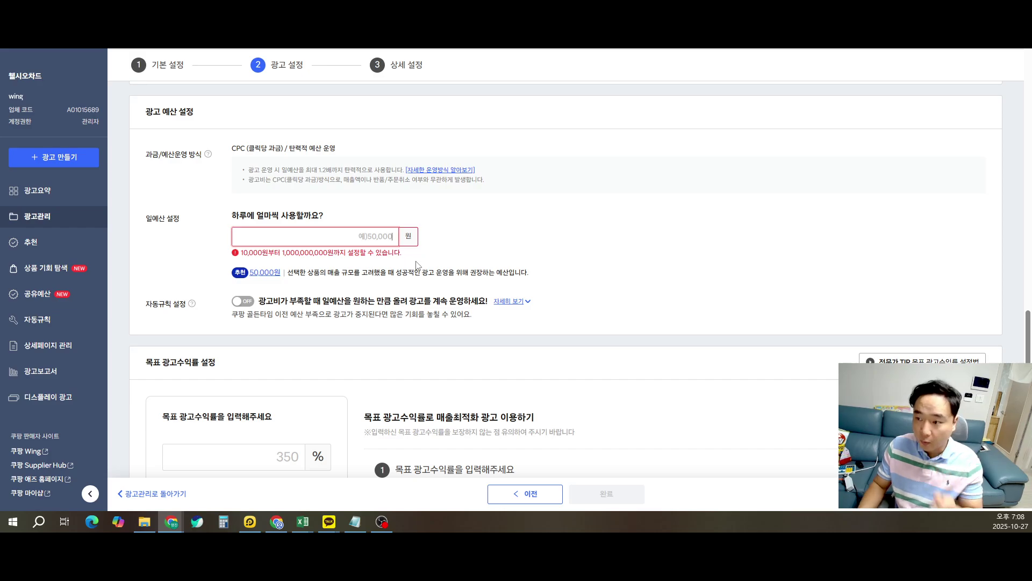
{"action": "type", "text": "300000"}
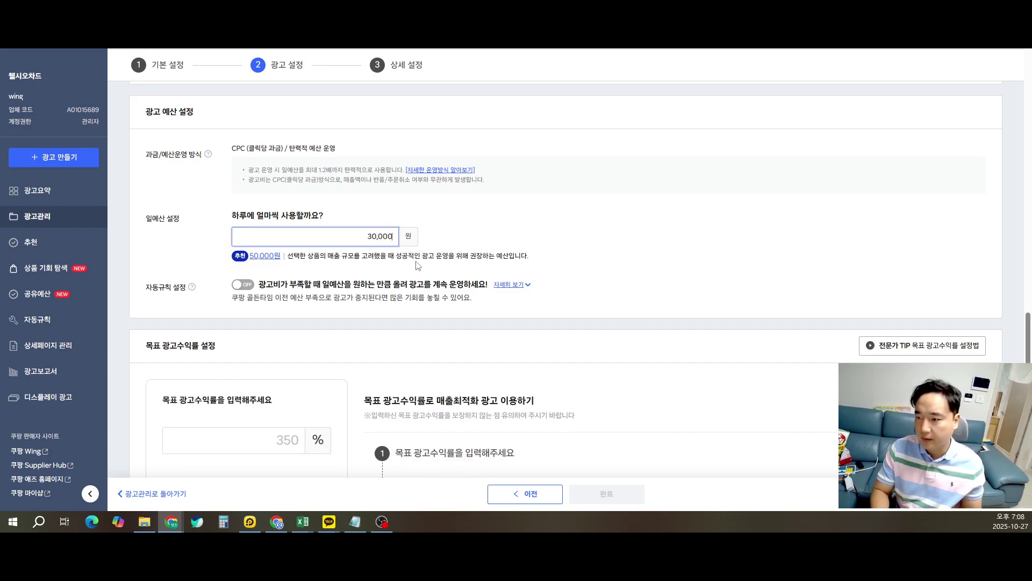
Go to the 목표 광고수익률 설정 section and activate its target ad return percentage for entry
{"action": "scroll", "coordinate": [419, 265], "scroll_direction": "down", "scroll_amount": 3}
{"action": "left_click_drag", "start_coordinate": [161, 238], "coordinate": [321, 256]}
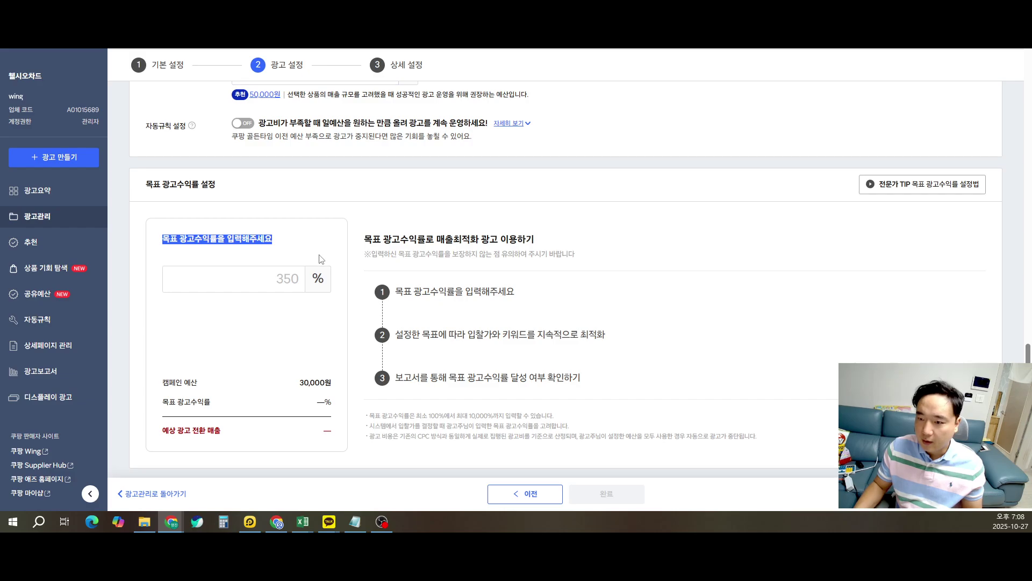
{"action": "left_click", "coordinate": [281, 279]}
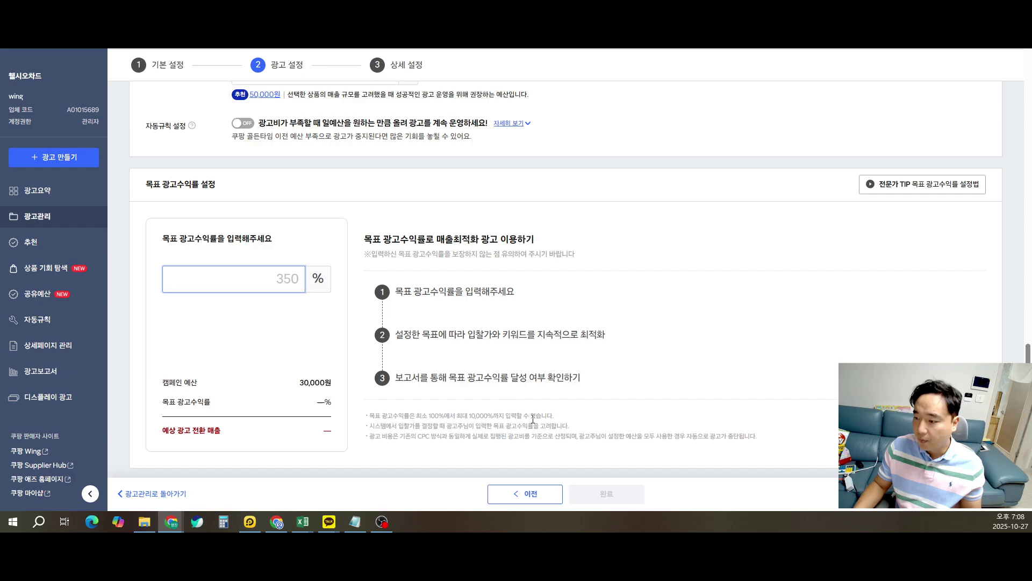
Switch to Notepad and add the line "목표로아스 :" below the 자동 note, with separate lines 높음 and 낮음 under it
{"action": "left_click", "coordinate": [358, 526]}
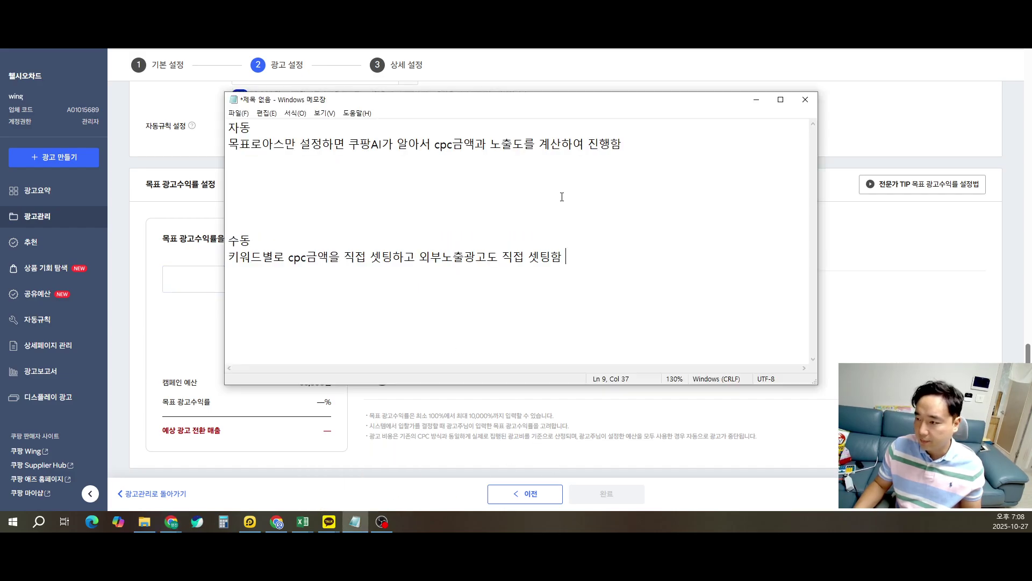
{"action": "key", "text": "Down"}
{"action": "key", "text": "Down"}
{"action": "key", "text": "Return"}
{"action": "key", "text": "Up"}
{"action": "key", "text": "Up"}
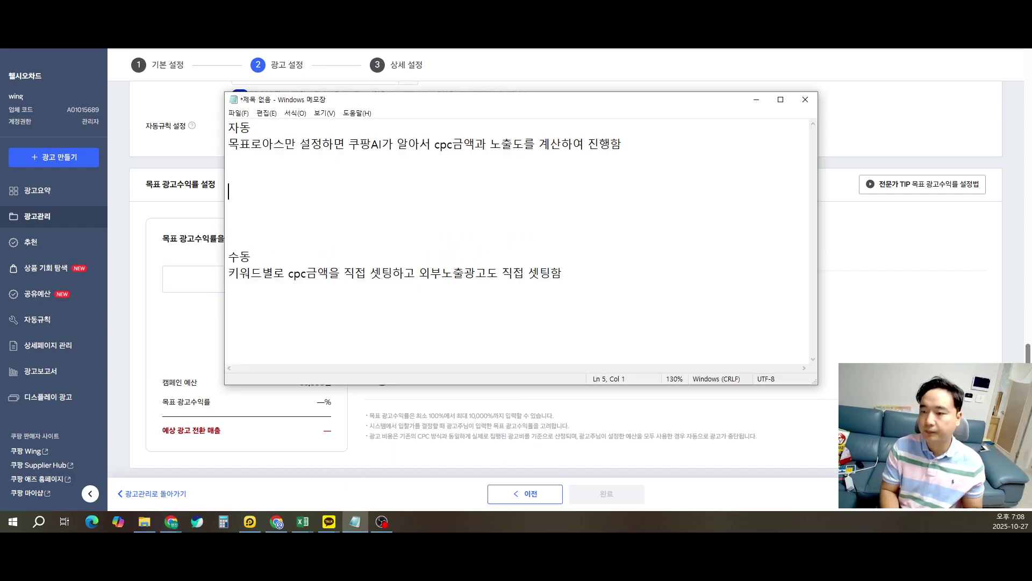
{"action": "type", "text": "목표로아스 : 높"}
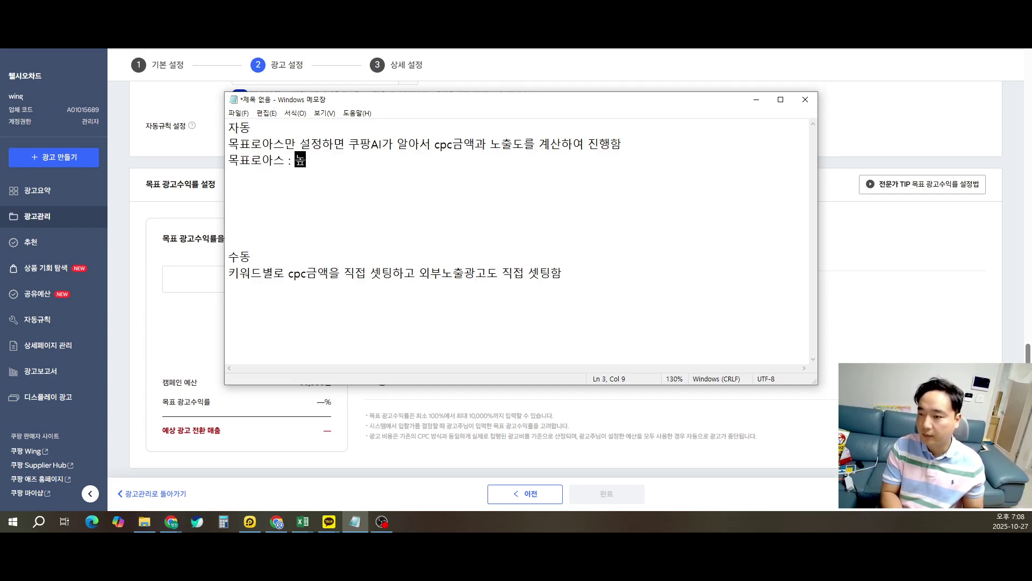
{"action": "type", "text": "음"}
{"action": "key", "text": "Return"}
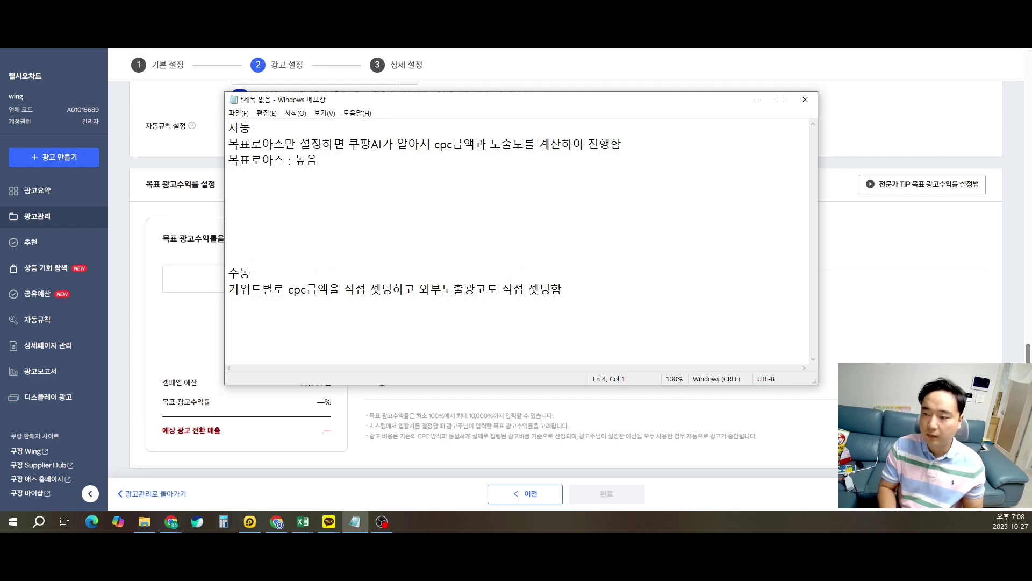
{"action": "key", "text": "Return"}
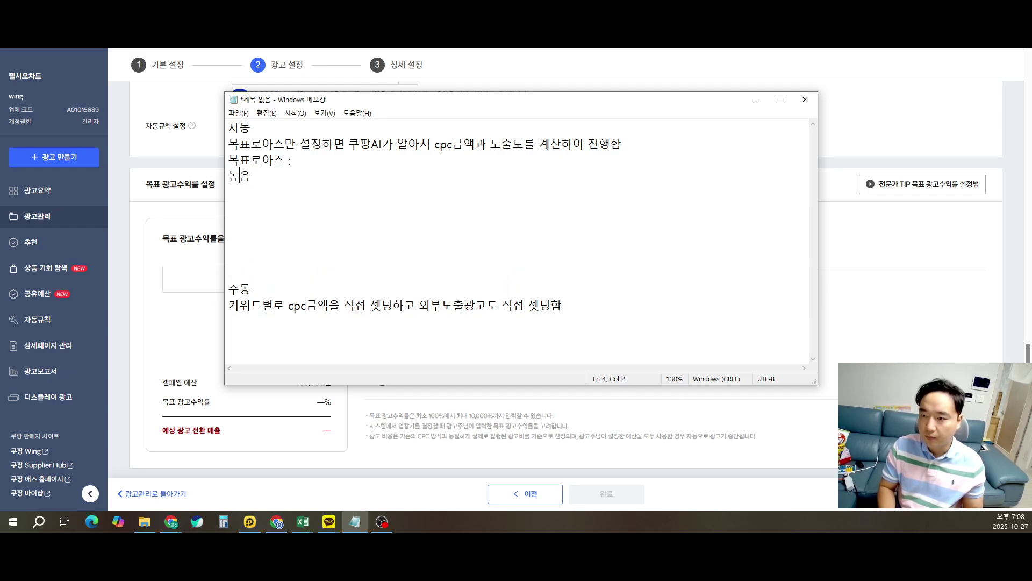
{"action": "key", "text": "End"}
{"action": "key", "text": "Return"}
{"action": "type", "text": "낮음"}
Complete the 높음 line with the explanation "광고cpc단가를 싸게 소극적으로 운영하겠다"
{"action": "key", "text": "Up"}
{"action": "type", "text": ":  "}
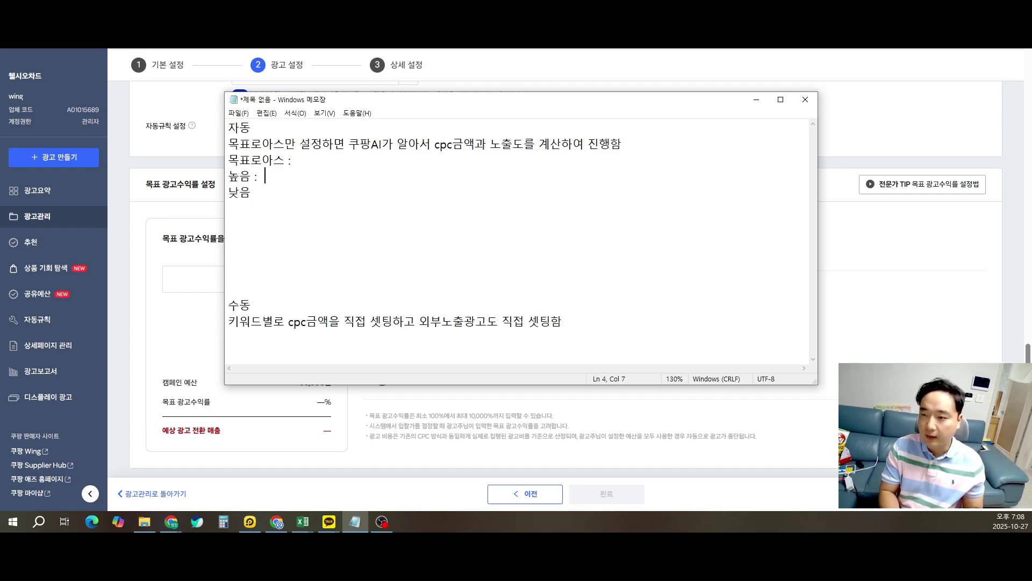
{"action": "type", "text": "광고"}
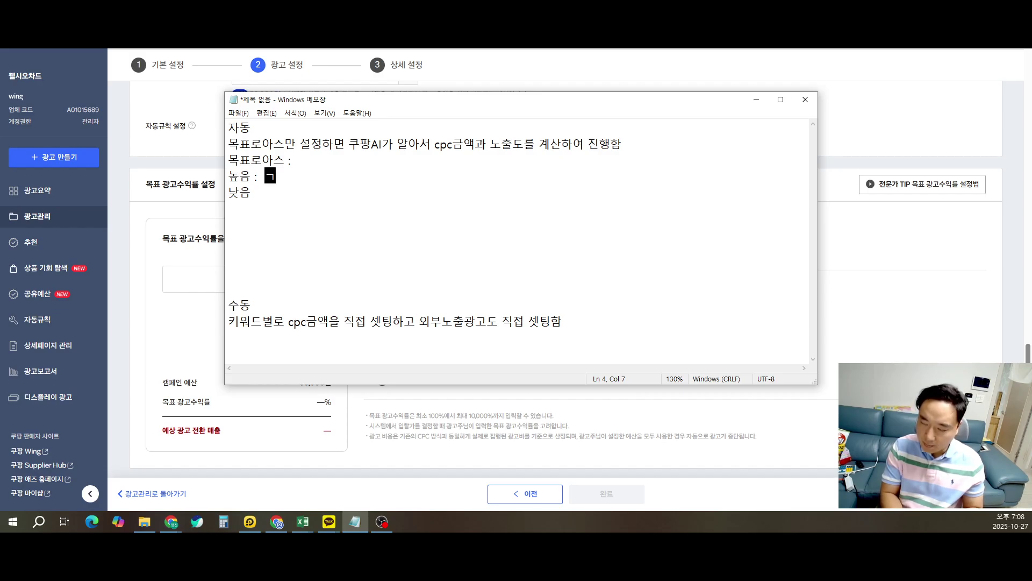
{"action": "type", "text": "cpc단가르"}
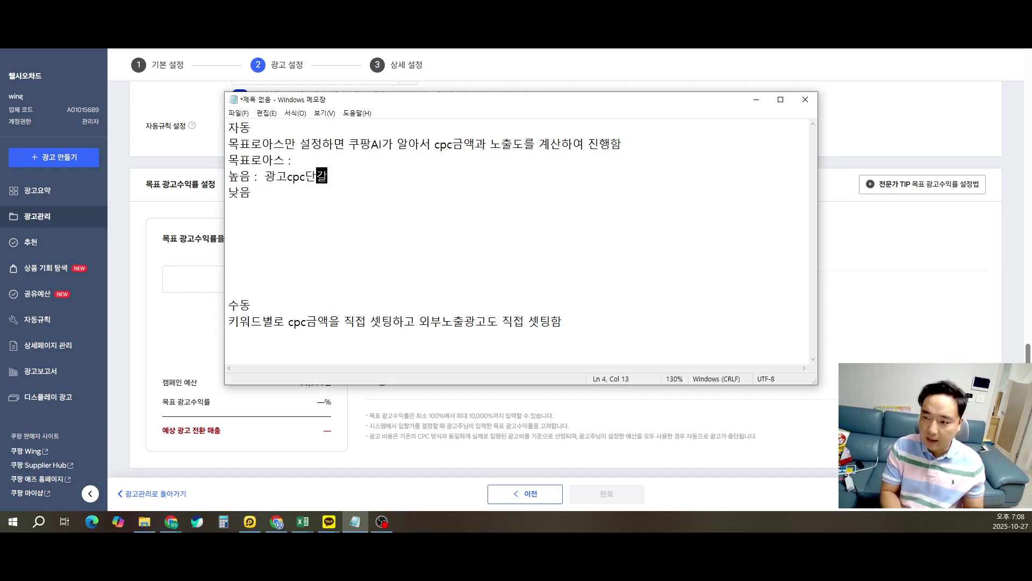
{"action": "type", "text": "를 싸"}
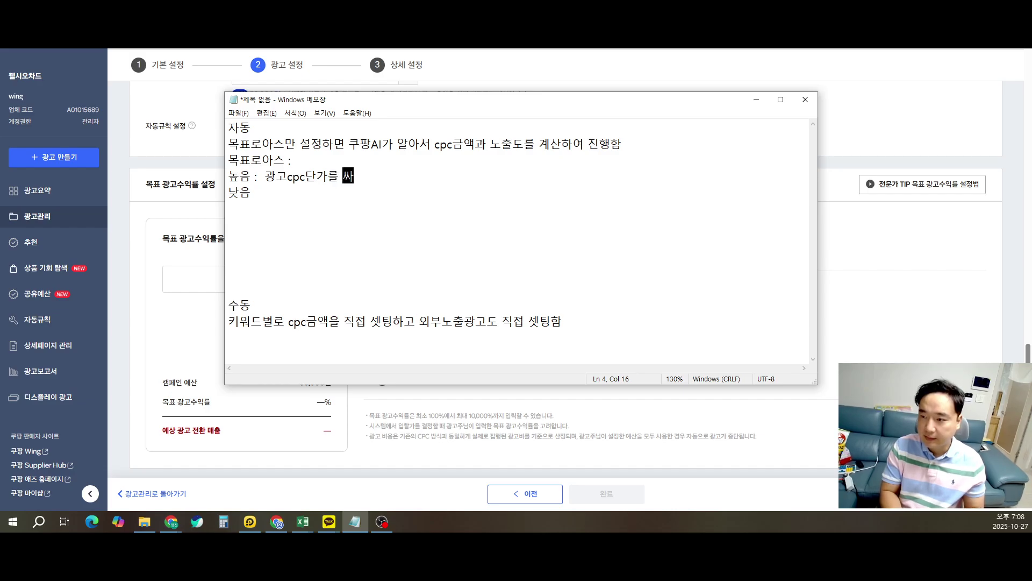
{"action": "type", "text": "게 소극적으로"}
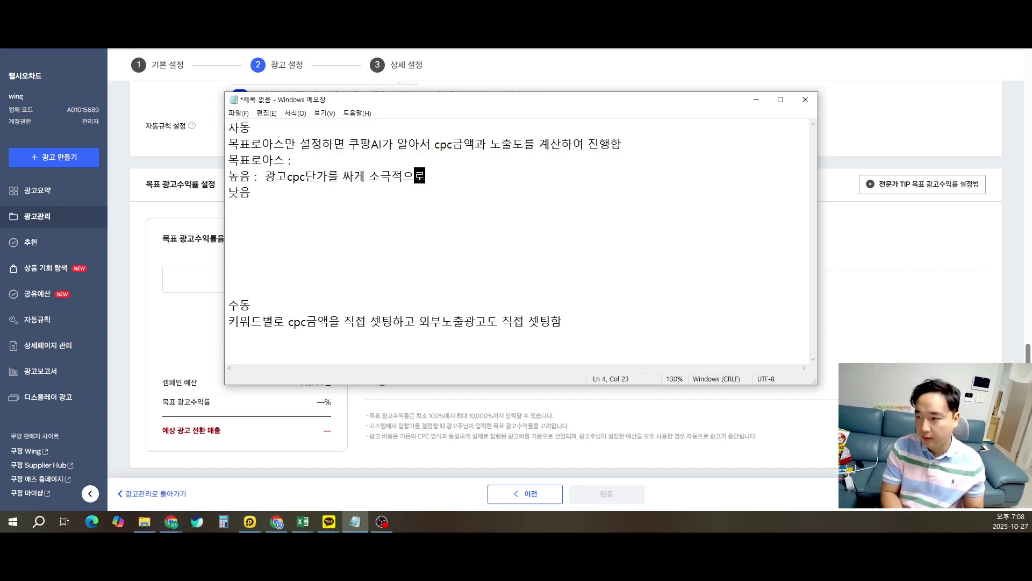
{"action": "type", "text": " 운영하겠다"}
Complete the 낮음 line with "광고cpc단가를 비싸게 적극적으로 운영하겠다." and start a new line below it
{"action": "key", "text": "Down"}
{"action": "type", "text": ": 광고cpc"}
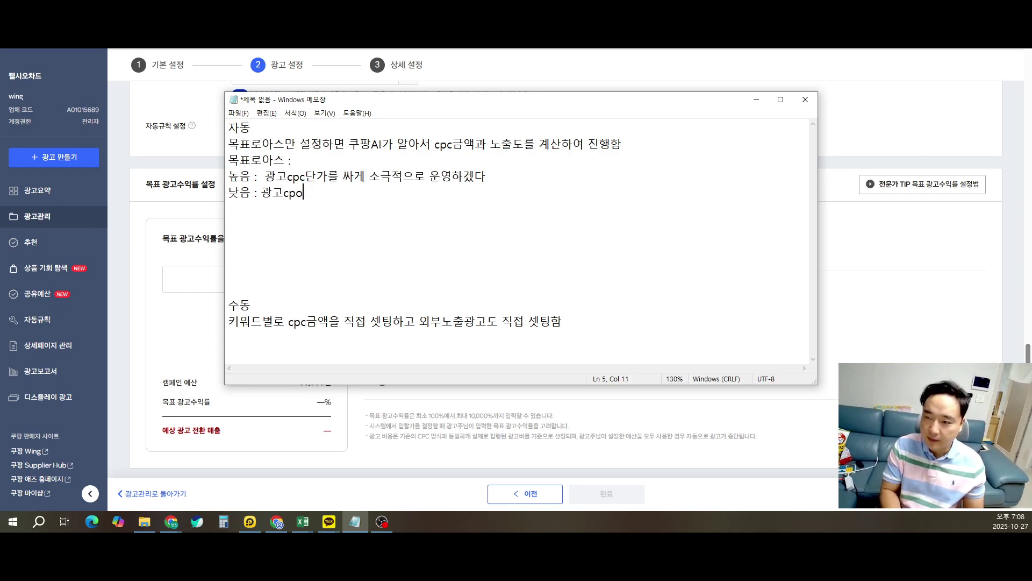
{"action": "type", "text": "ㄷ단가를 비싸"}
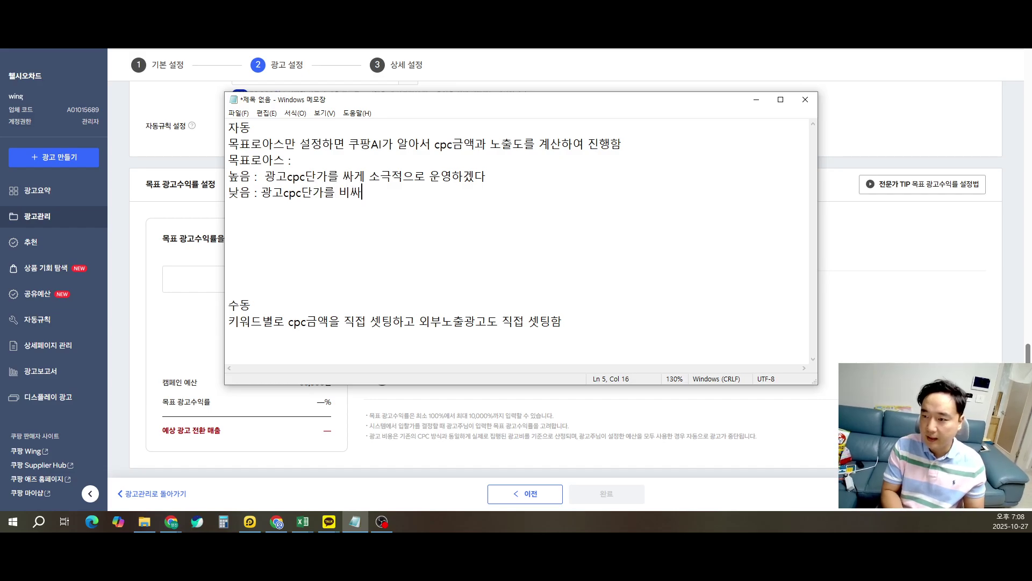
{"action": "type", "text": "게 적극적으로 "}
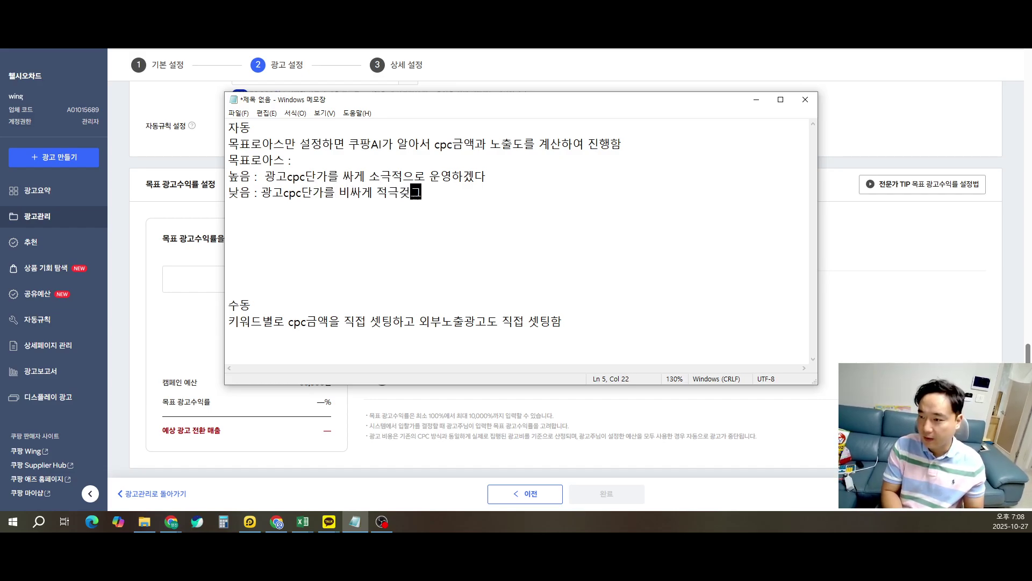
{"action": "type", "text": "운영하겠다."}
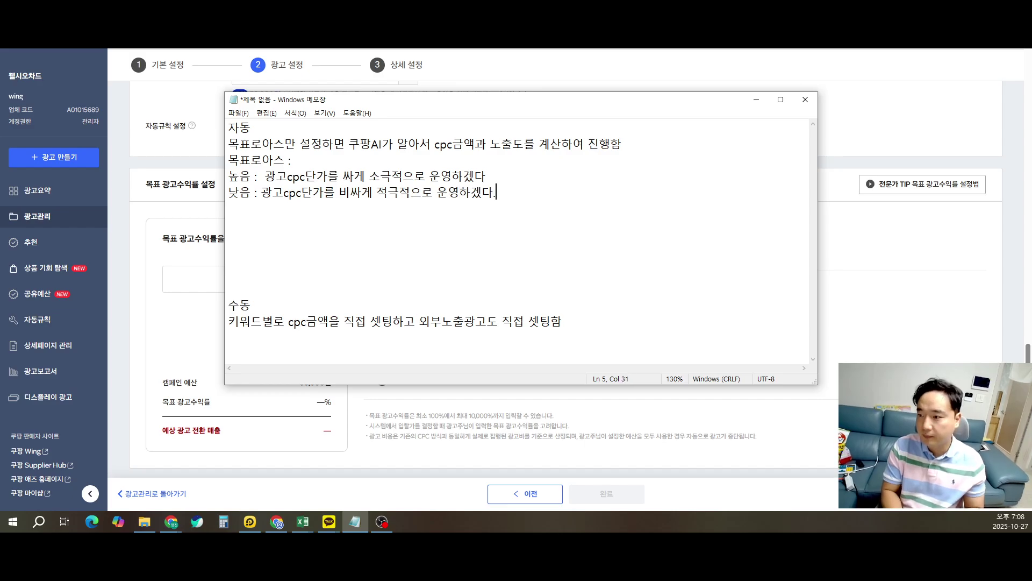
{"action": "key", "text": "Return"}
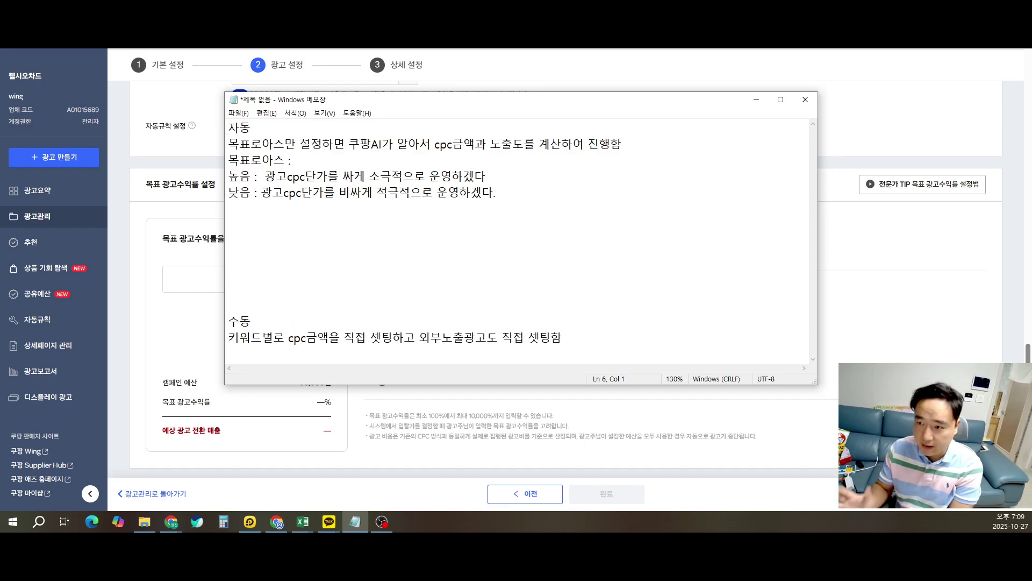
Switch back to the Coupang Ads campaign page and try target ad returns of 1,500% and 300%
{"action": "left_click", "coordinate": [215, 274]}
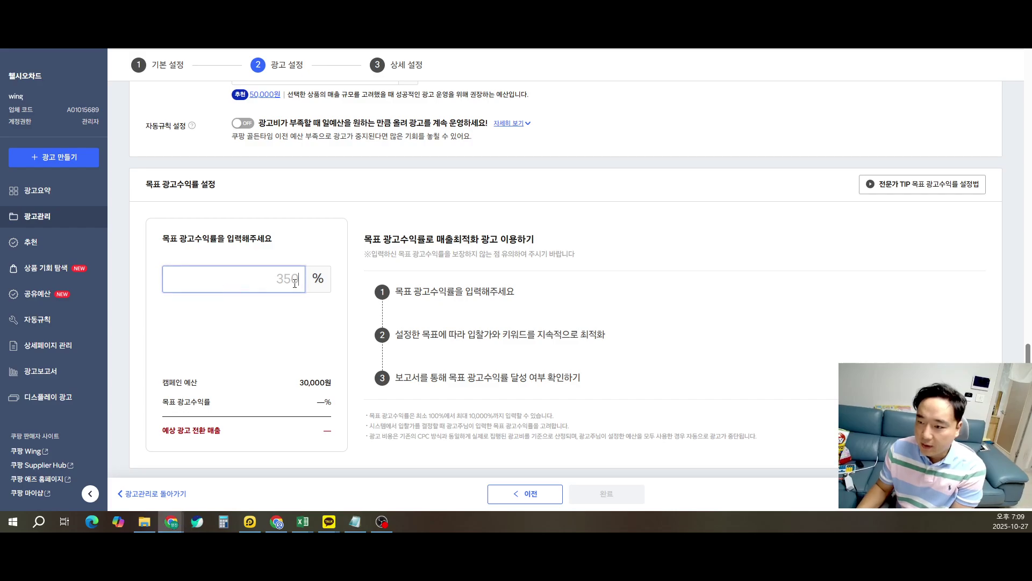
{"action": "type", "text": "1500"}
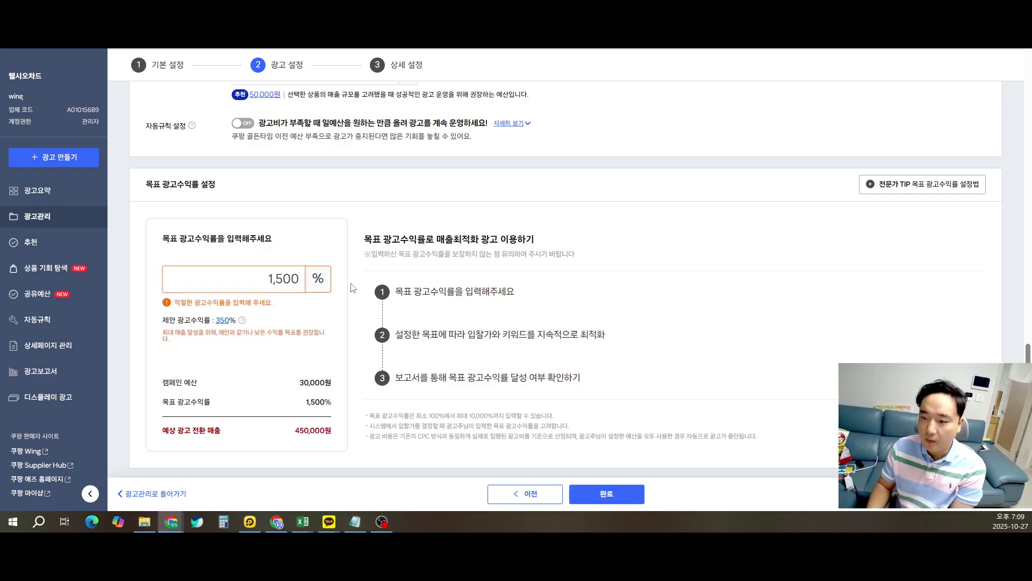
{"action": "key", "text": "BackSpace"}
{"action": "key", "text": "BackSpace"}
{"action": "key", "text": "BackSpace"}
{"action": "key", "text": "BackSpace"}
{"action": "type", "text": "300"}
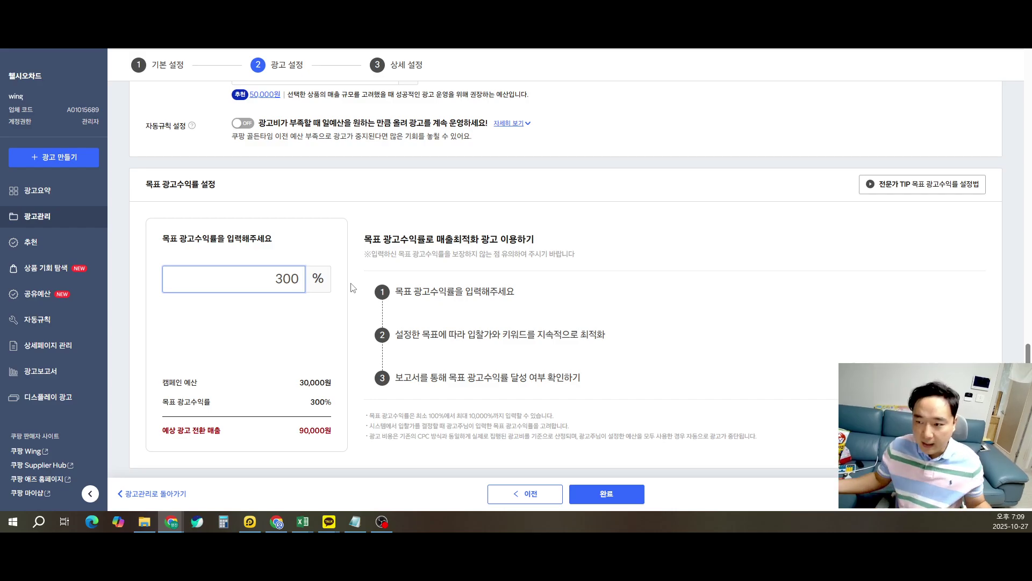
Replace the target ad return with 1,500%
{"action": "key", "text": "BackSpace"}
{"action": "key", "text": "BackSpace"}
{"action": "key", "text": "BackSpace"}
{"action": "type", "text": "15000"}
{"action": "key", "text": "BackSpace"}
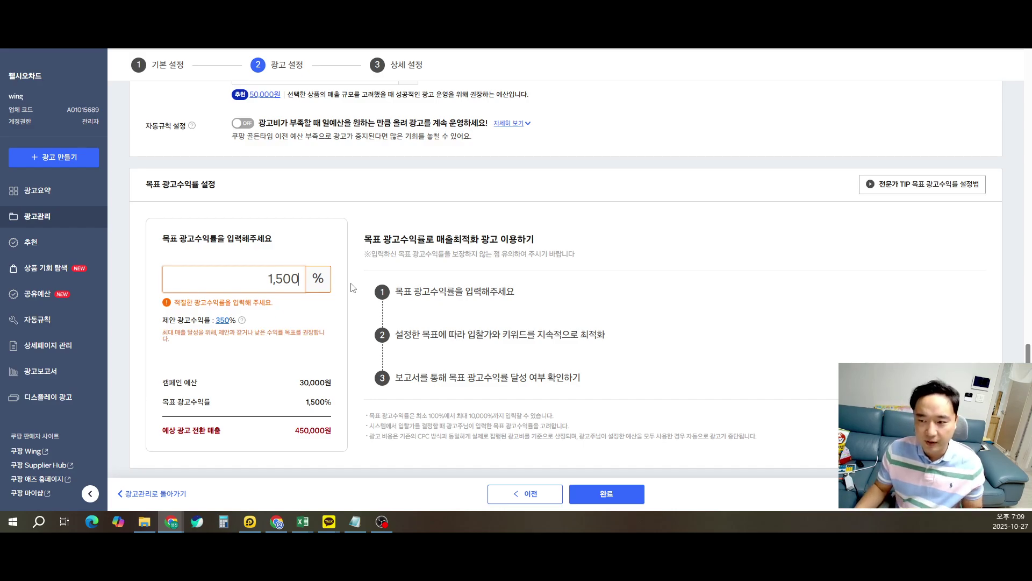
Examine the target ad return together with the daily budget in the campaign's ad settings
{"action": "left_click_drag", "start_coordinate": [244, 268], "coordinate": [439, 273]}
{"action": "left_click", "coordinate": [239, 279]}
{"action": "double_click", "coordinate": [215, 279]}
{"action": "left_click", "coordinate": [218, 281]}
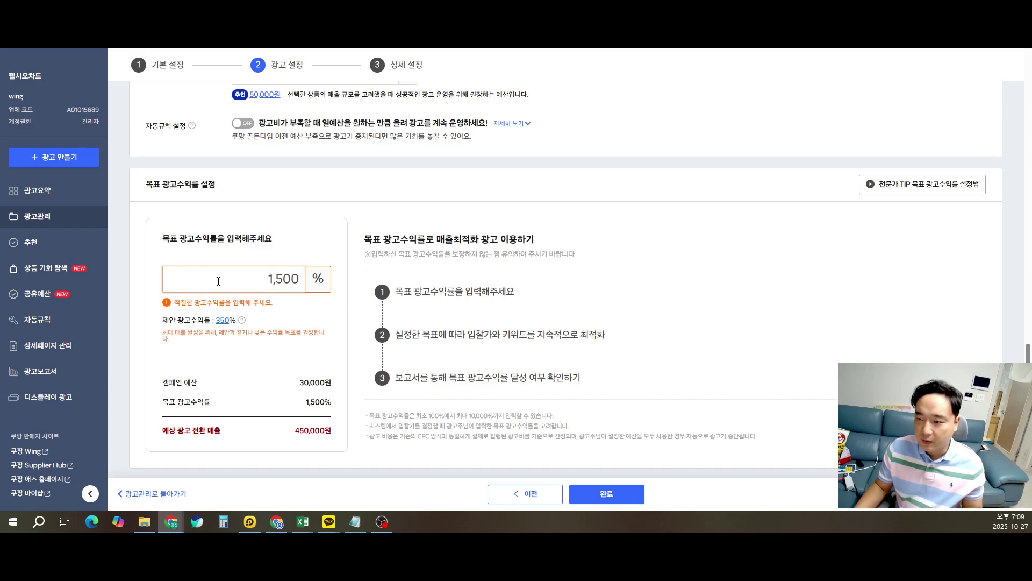
{"action": "key", "text": "Return"}
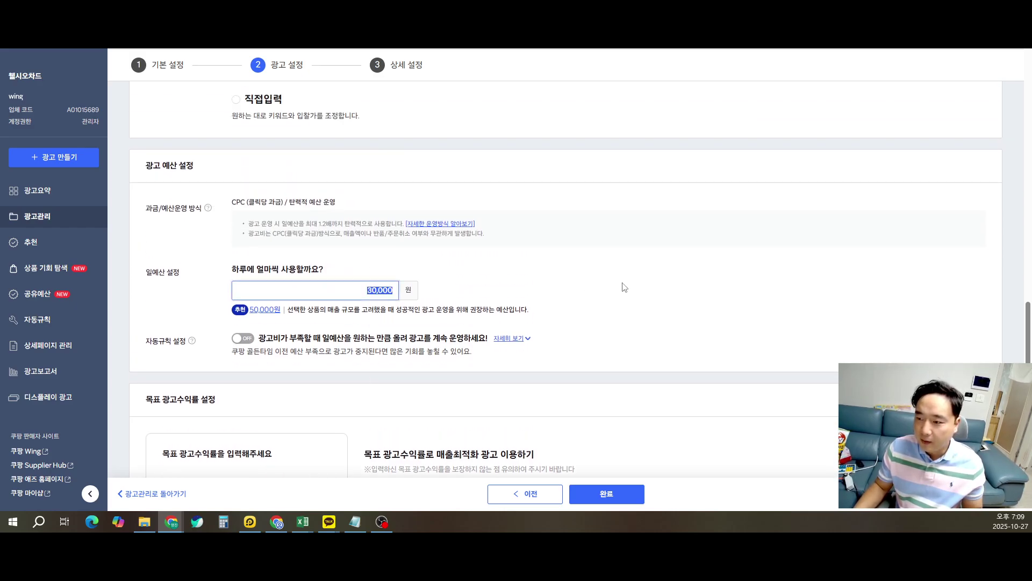
{"action": "scroll", "coordinate": [478, 301], "scroll_direction": "down", "scroll_amount": 3}
{"action": "left_click", "coordinate": [244, 330]}
{"action": "double_click", "coordinate": [244, 331]}
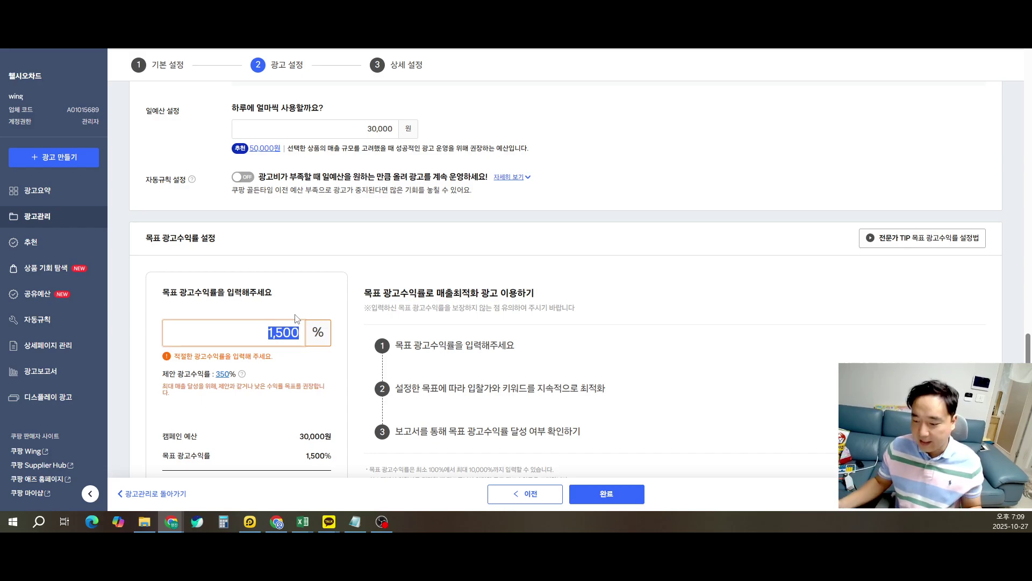
{"action": "key", "text": "Return"}
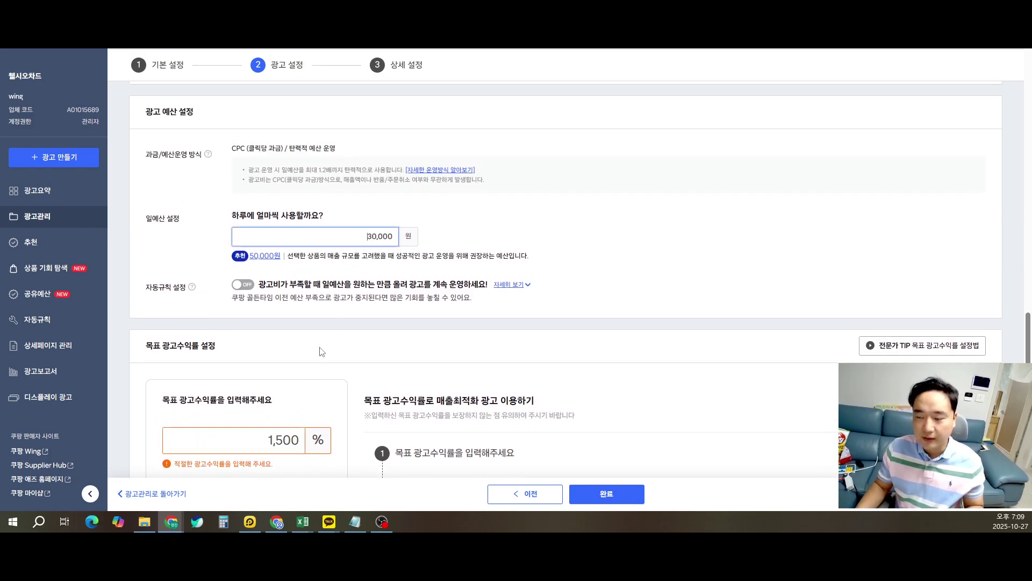
{"action": "scroll", "coordinate": [318, 365], "scroll_direction": "down", "scroll_amount": 1}
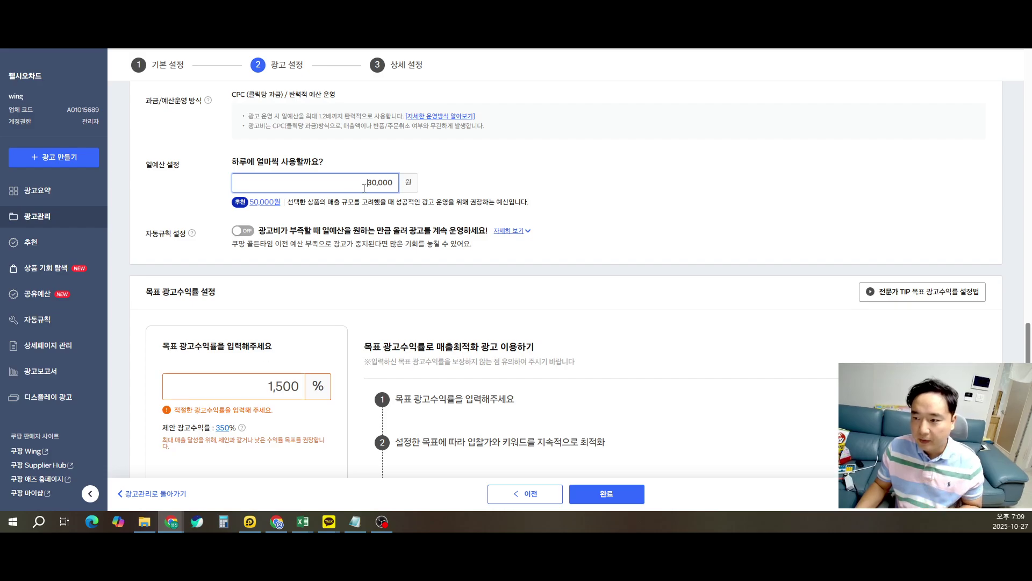
Try a target ad return of 1,200% and restore it to 1,500%
{"action": "left_click", "coordinate": [334, 178]}
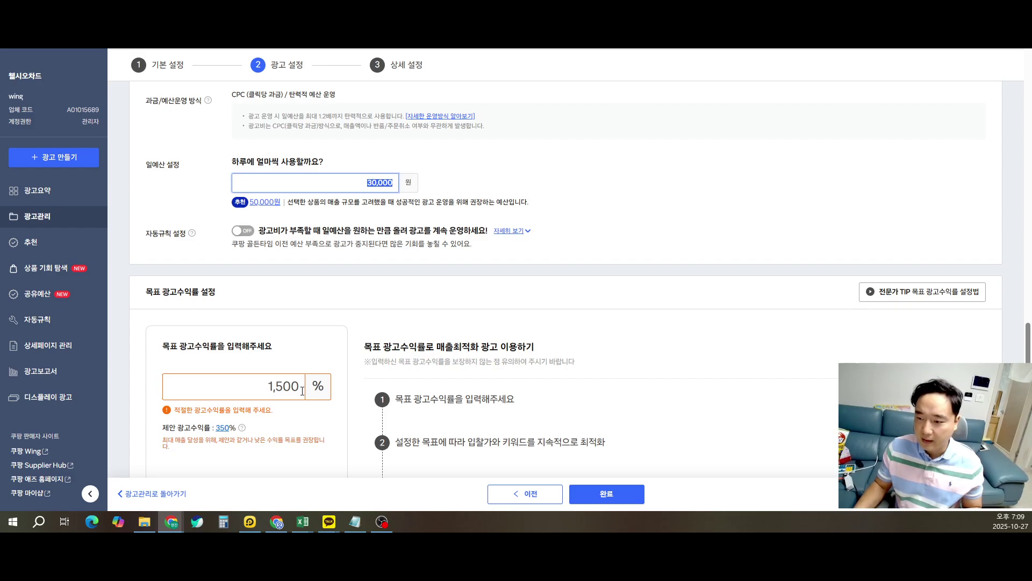
{"action": "key", "text": "Tab"}
{"action": "type", "text": "1200"}
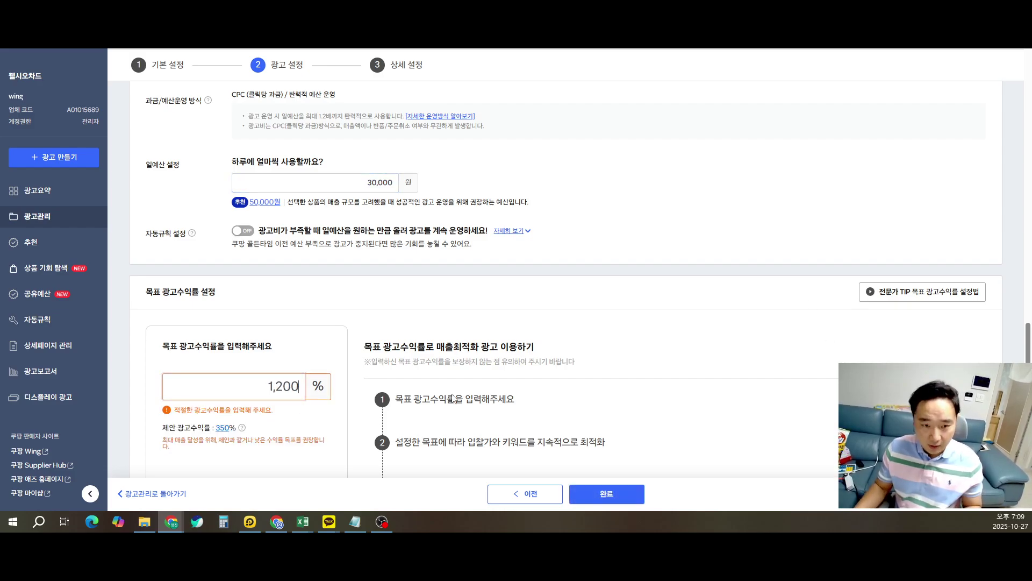
{"action": "left_click", "coordinate": [220, 394]}
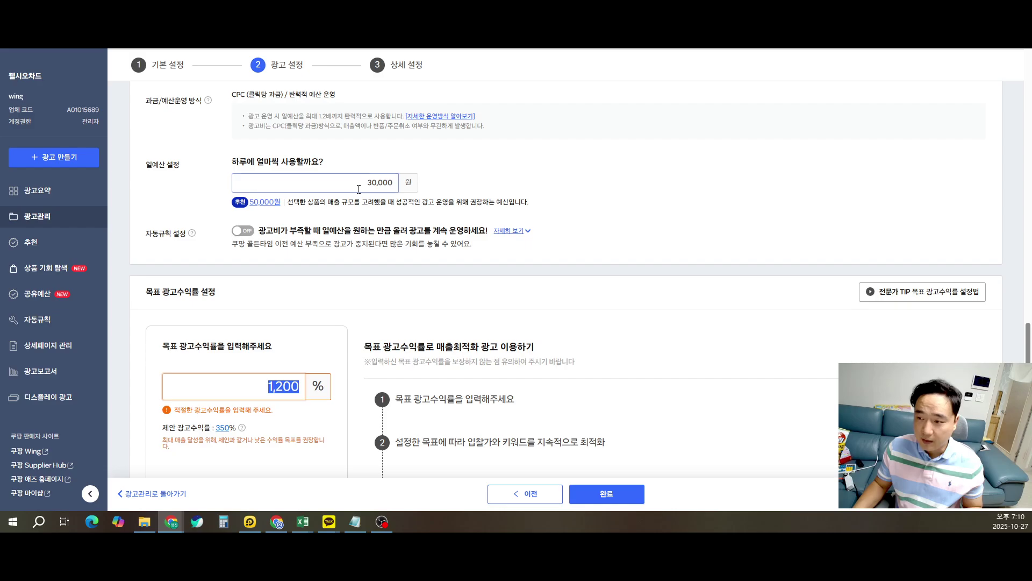
{"action": "left_click", "coordinate": [375, 183]}
{"action": "left_click_drag", "start_coordinate": [225, 410], "coordinate": [421, 469]}
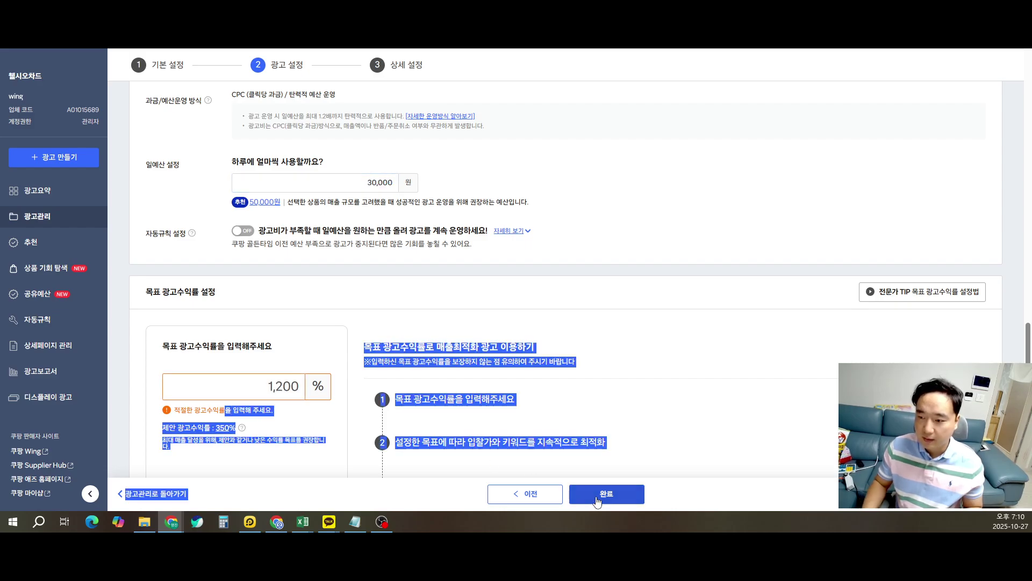
{"action": "left_click", "coordinate": [258, 386]}
{"action": "type", "text": "1500"}
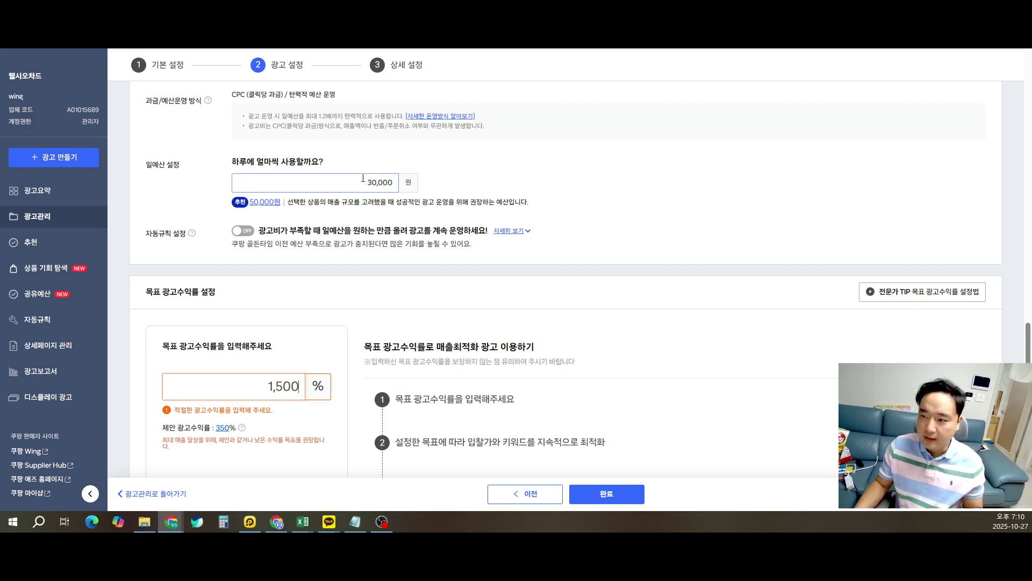
Clear the target ad return and set it to 1,000%
{"action": "left_click", "coordinate": [361, 178]}
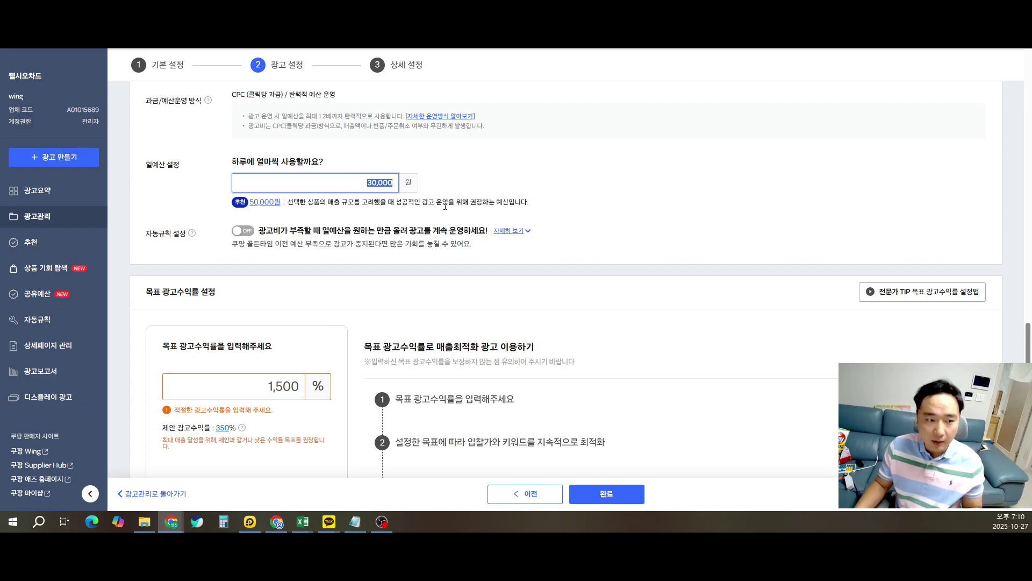
{"action": "left_click", "coordinate": [302, 396]}
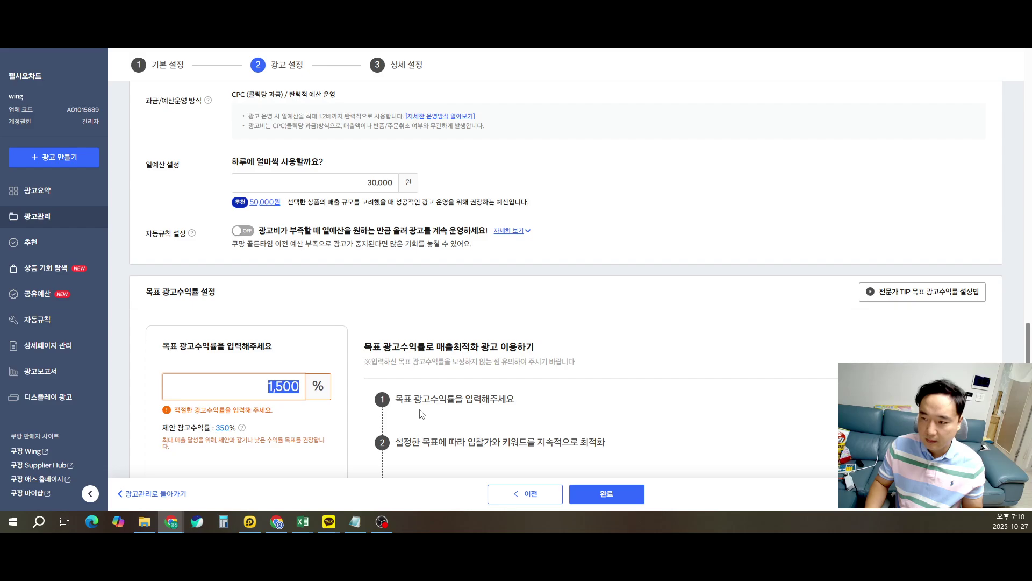
{"action": "key", "text": "BackSpace"}
{"action": "left_click", "coordinate": [377, 183]}
{"action": "left_click", "coordinate": [303, 384]}
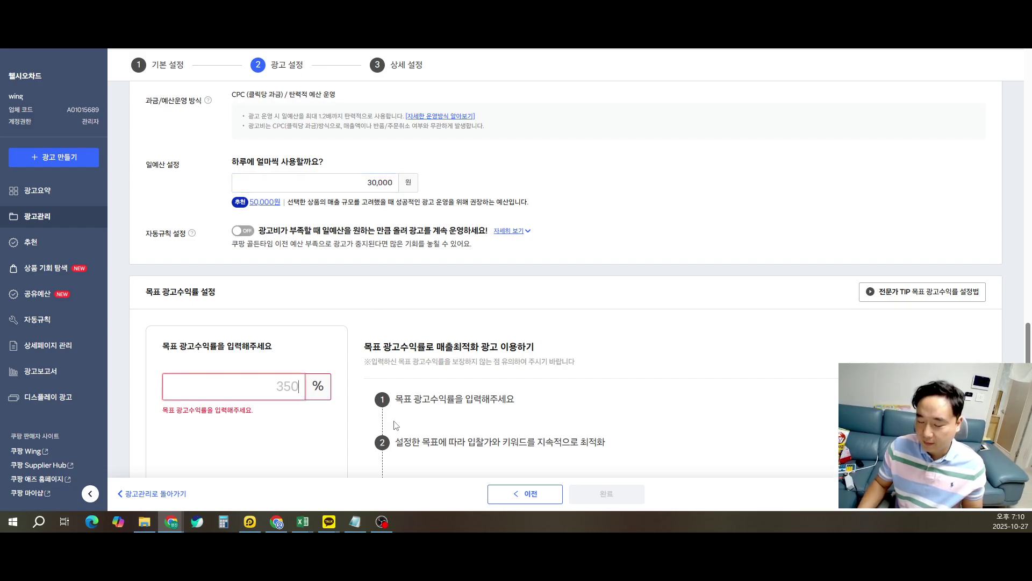
{"action": "type", "text": "1000"}
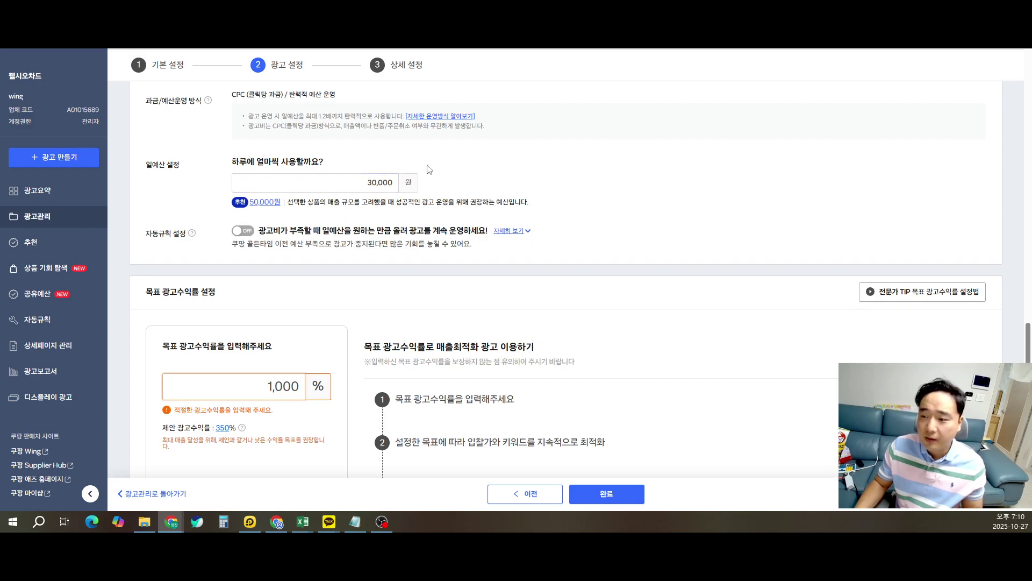
Replace the target ad return with 1,200%
{"action": "left_click", "coordinate": [327, 182]}
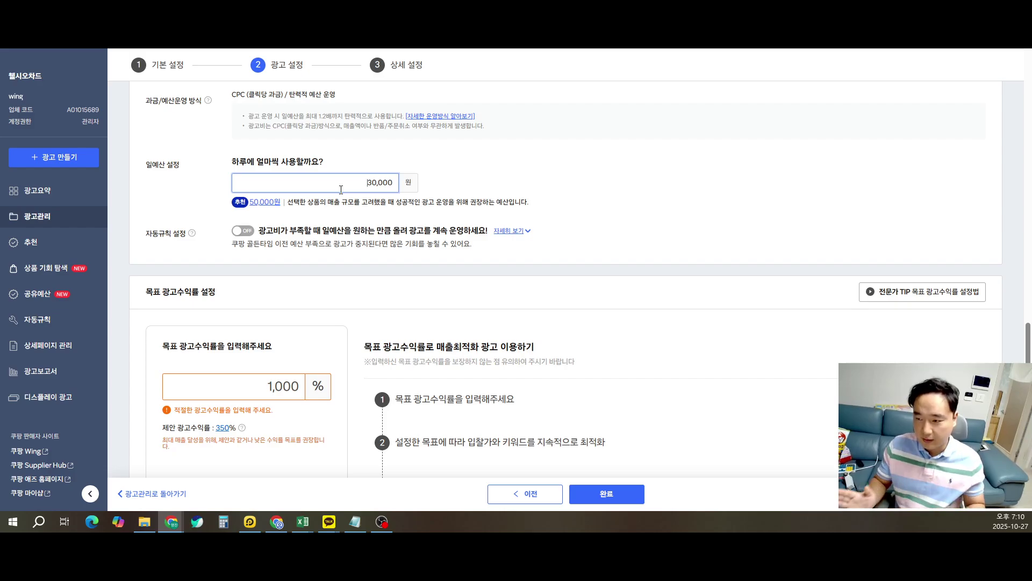
{"action": "double_click", "coordinate": [284, 386]}
{"action": "type", "text": "10001"}
{"action": "key", "text": "BackSpace"}
{"action": "key", "text": "BackSpace"}
{"action": "key", "text": "BackSpace"}
{"action": "key", "text": "BackSpace"}
{"action": "key", "text": "BackSpace"}
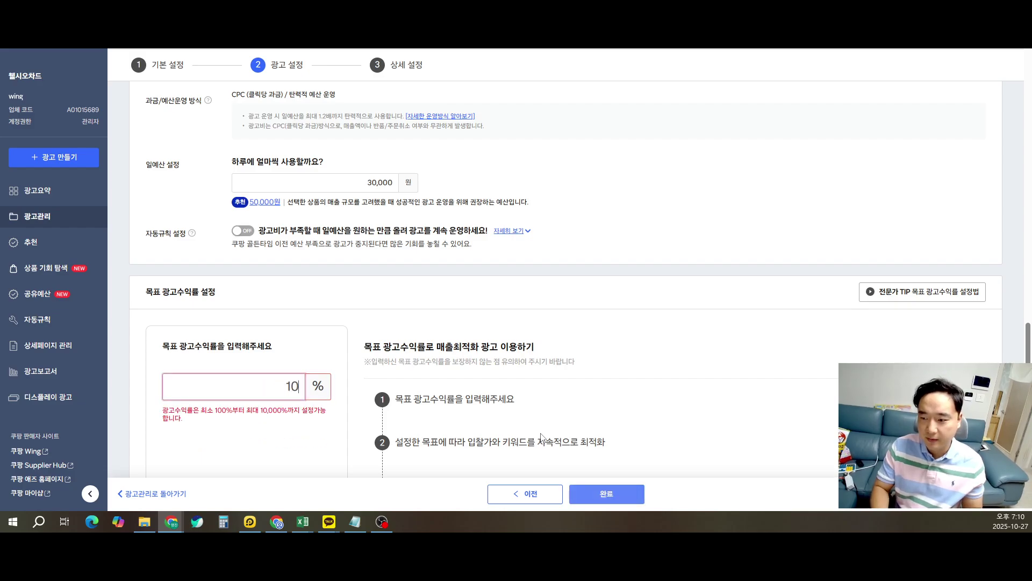
{"action": "type", "text": "1200"}
Change the target ad return to 1,300%
{"action": "key", "text": "BackSpace"}
{"action": "key", "text": "BackSpace"}
{"action": "key", "text": "BackSpace"}
{"action": "key", "text": "BackSpace"}
{"action": "type", "text": "13000"}
{"action": "key", "text": "BackSpace"}
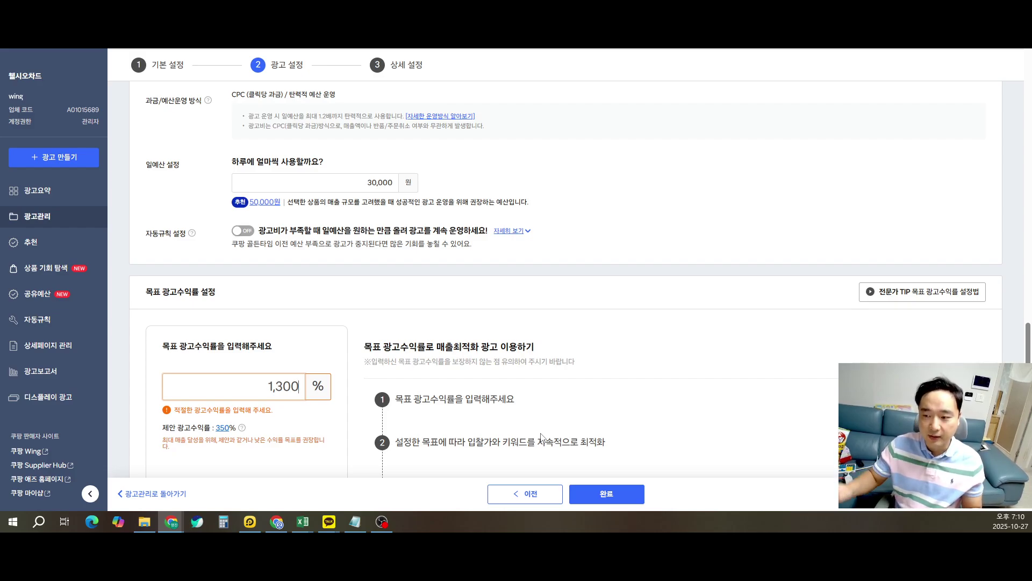
Set the target ad return back to 1,000%
{"action": "left_click_drag", "start_coordinate": [261, 387], "coordinate": [387, 393]}
{"action": "left_click", "coordinate": [246, 384]}
{"action": "left_click_drag", "start_coordinate": [348, 182], "coordinate": [533, 175]}
{"action": "left_click_drag", "start_coordinate": [243, 394], "coordinate": [376, 394]}
{"action": "type", "text": "1000"}
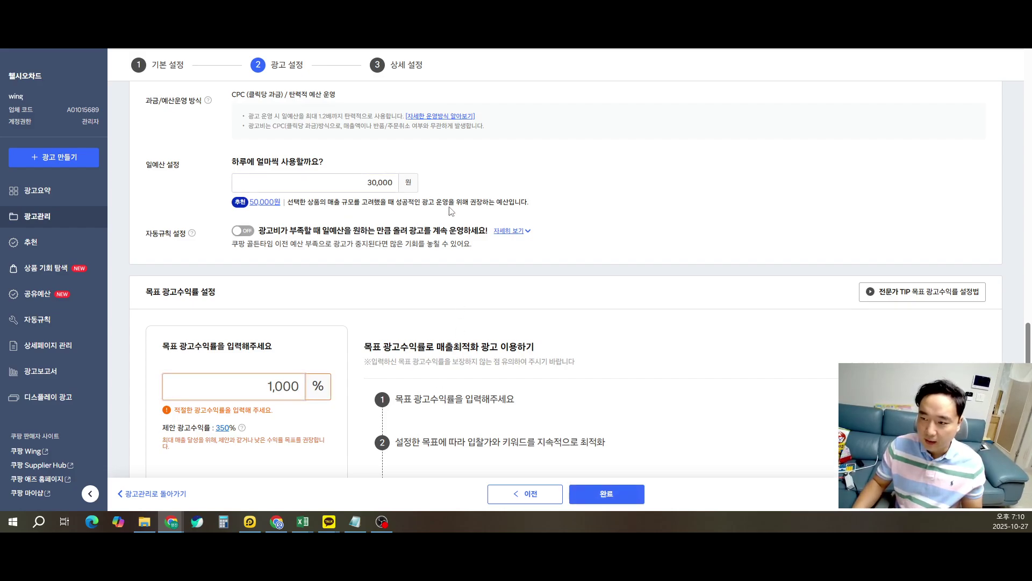
Review the daily budget against the target ad return in the ad settings
{"action": "left_click", "coordinate": [353, 186]}
{"action": "left_click_drag", "start_coordinate": [360, 182], "coordinate": [473, 184]}
{"action": "left_click", "coordinate": [477, 185]}
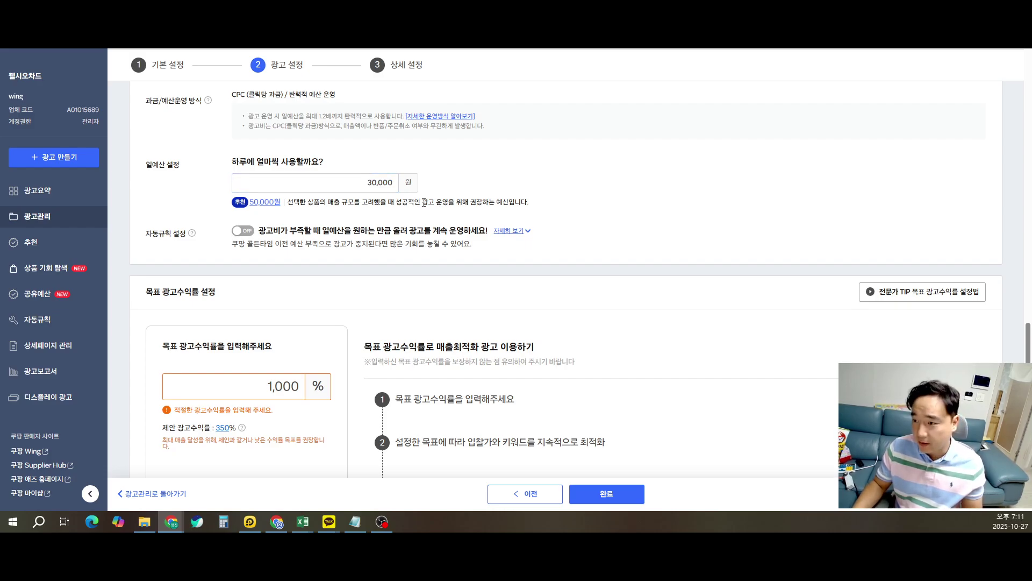
{"action": "left_click_drag", "start_coordinate": [270, 385], "coordinate": [470, 402]}
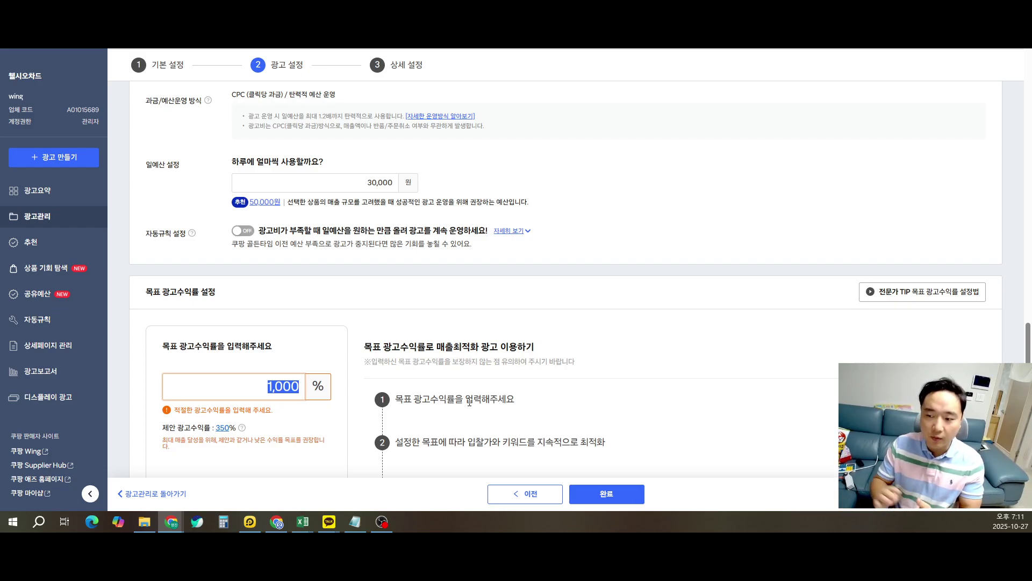
{"action": "left_click_drag", "start_coordinate": [236, 385], "coordinate": [338, 401]}
{"action": "left_click", "coordinate": [235, 385]}
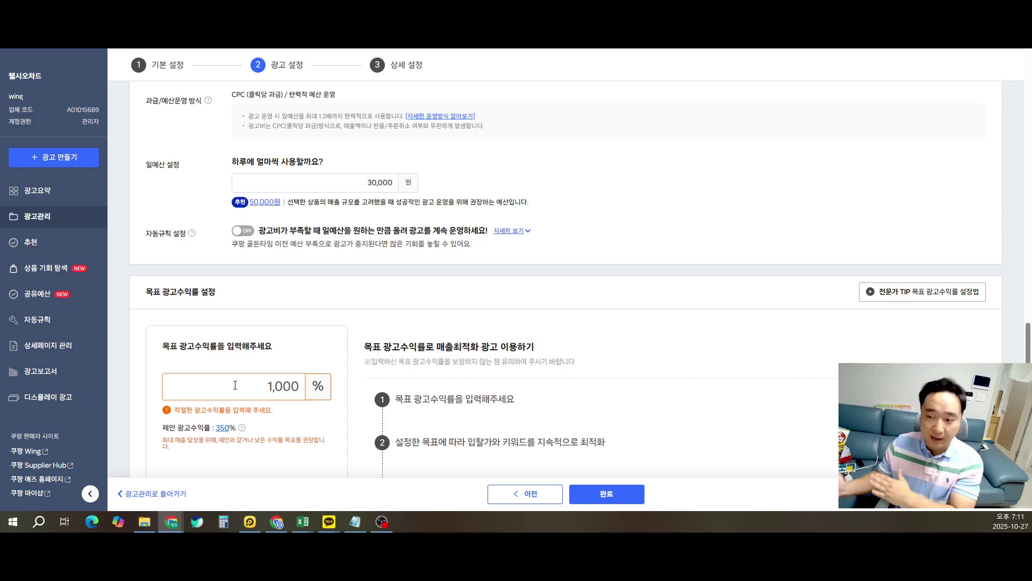
Try target ad returns of 800% and 700%, and clear the value
{"action": "left_click_drag", "start_coordinate": [235, 385], "coordinate": [435, 388]}
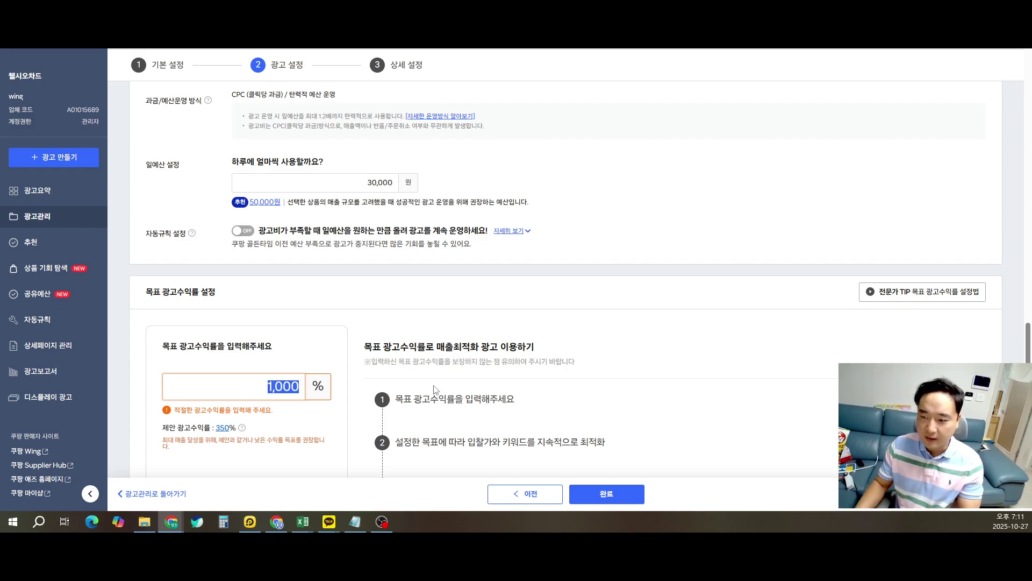
{"action": "type", "text": "800"}
{"action": "key", "text": "ctrl+a"}
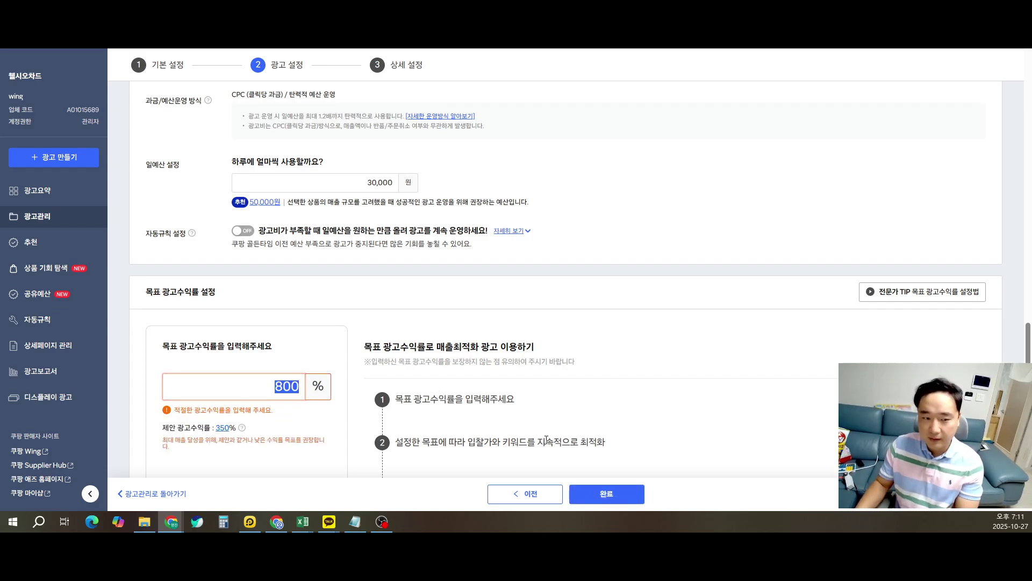
{"action": "key", "text": "BackSpace"}
{"action": "type", "text": "700"}
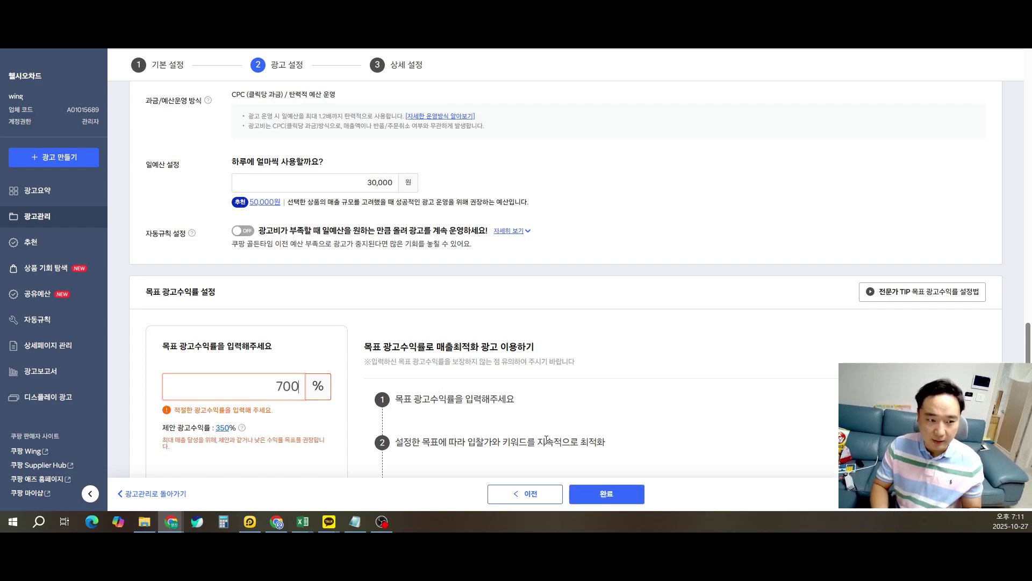
{"action": "key", "text": "BackSpace"}
{"action": "key", "text": "BackSpace"}
{"action": "key", "text": "BackSpace"}
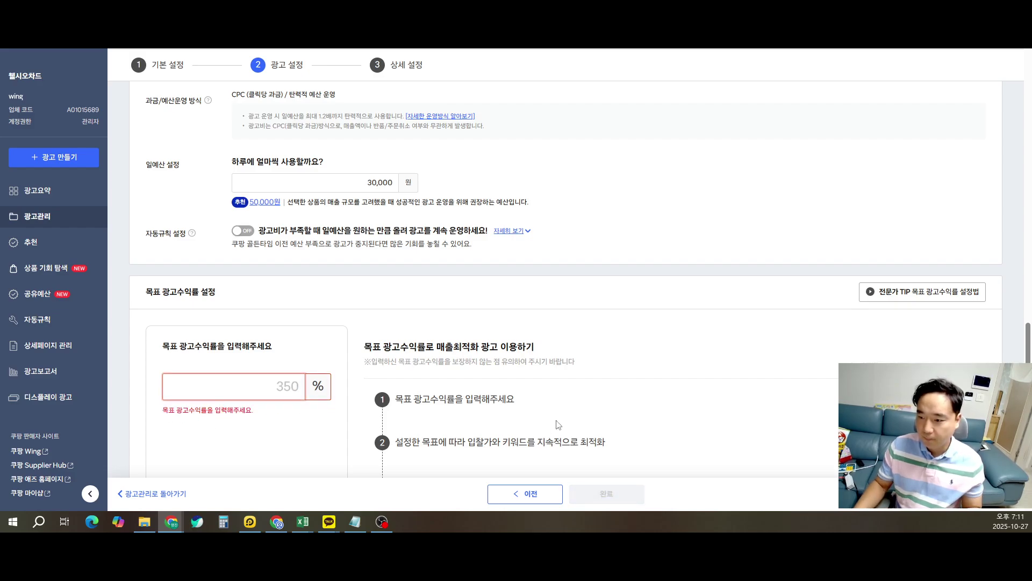
Try a target ad return of 5,000%, check the expected ad conversion sales, and clear the value
{"action": "scroll", "coordinate": [557, 424], "scroll_direction": "down", "scroll_amount": 1}
{"action": "type", "text": "1"}
{"action": "key", "text": "BackSpace"}
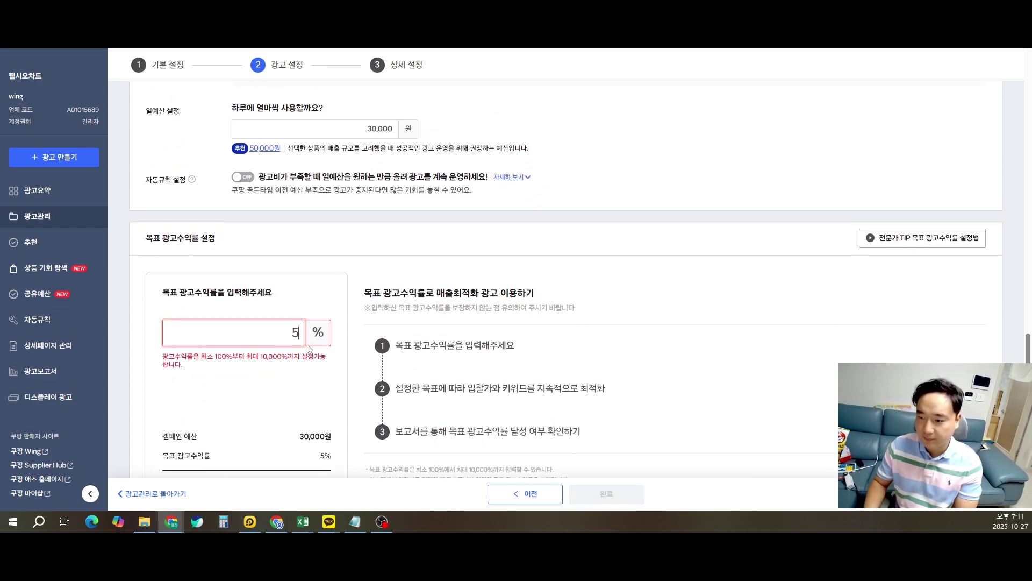
{"action": "type", "text": "5000"}
{"action": "scroll", "coordinate": [313, 348], "scroll_direction": "down", "scroll_amount": 7}
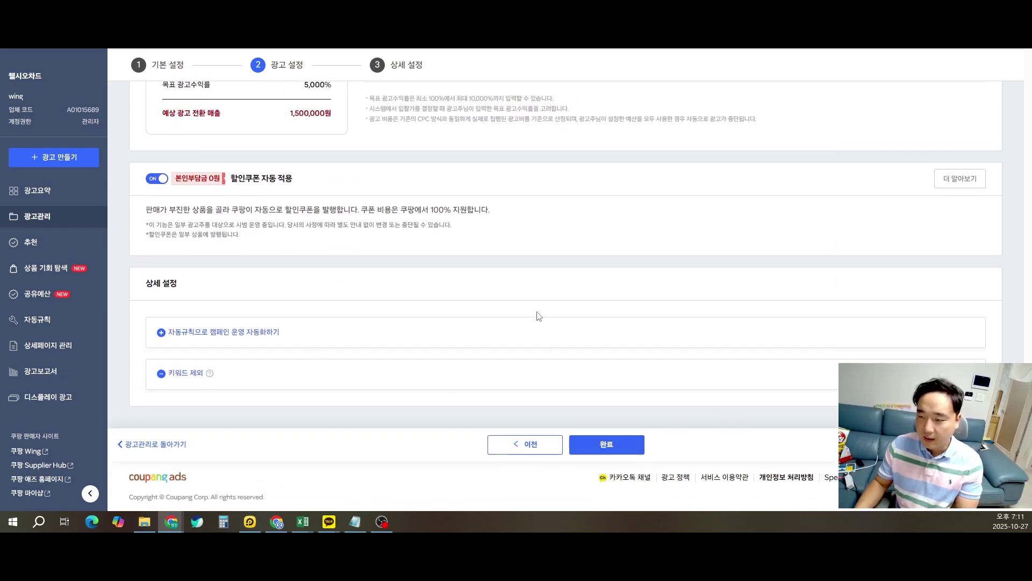
{"action": "scroll", "coordinate": [538, 316], "scroll_direction": "up", "scroll_amount": 3}
{"action": "double_click", "coordinate": [219, 125]}
{"action": "key", "text": "BackSpace"}
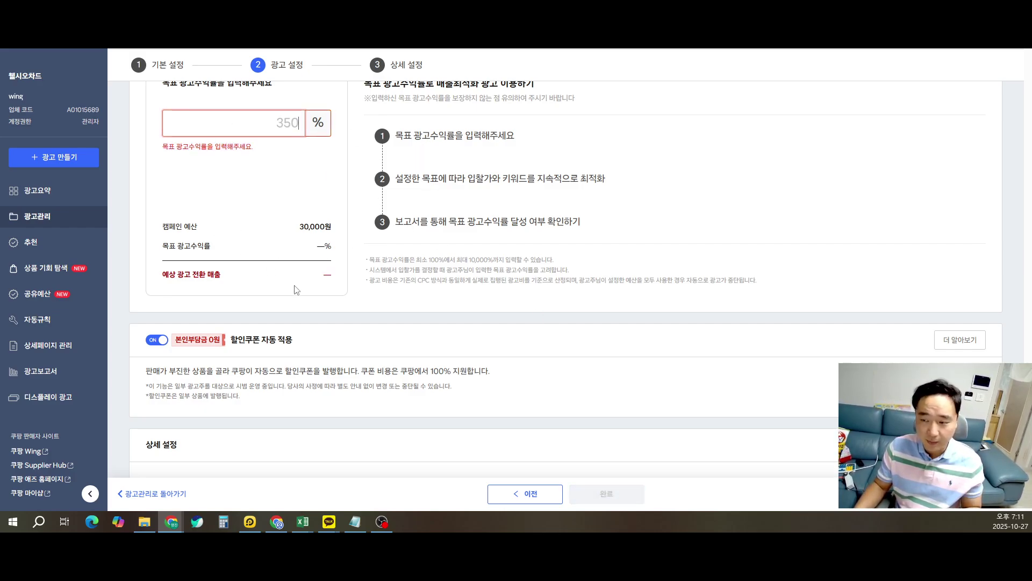
Switch the ad operation method from automatic to direct input (직접입력) and review the daily budget
{"action": "scroll", "coordinate": [295, 286], "scroll_direction": "up", "scroll_amount": 7}
{"action": "scroll", "coordinate": [363, 277], "scroll_direction": "up", "scroll_amount": 3}
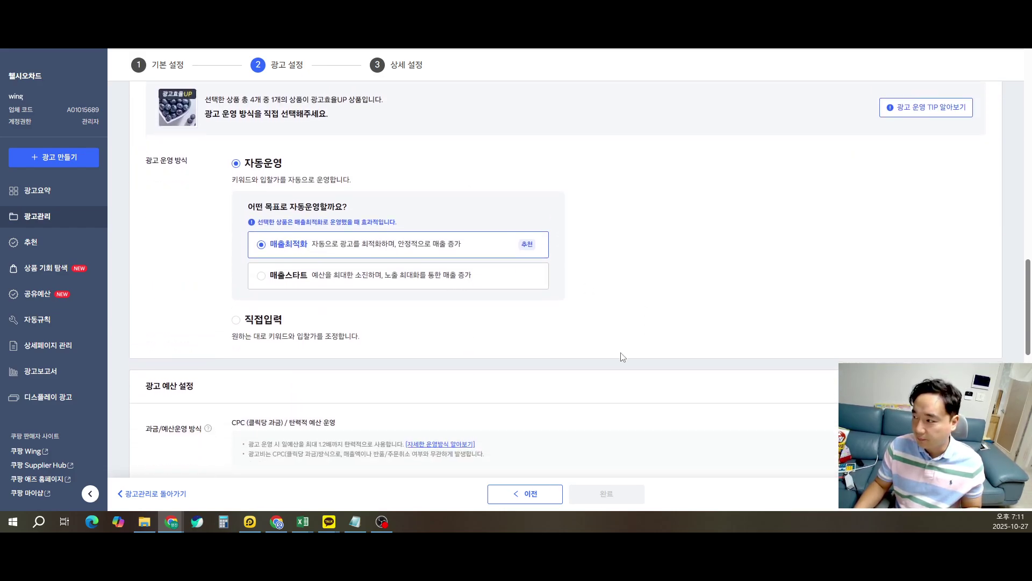
{"action": "left_click", "coordinate": [236, 320]}
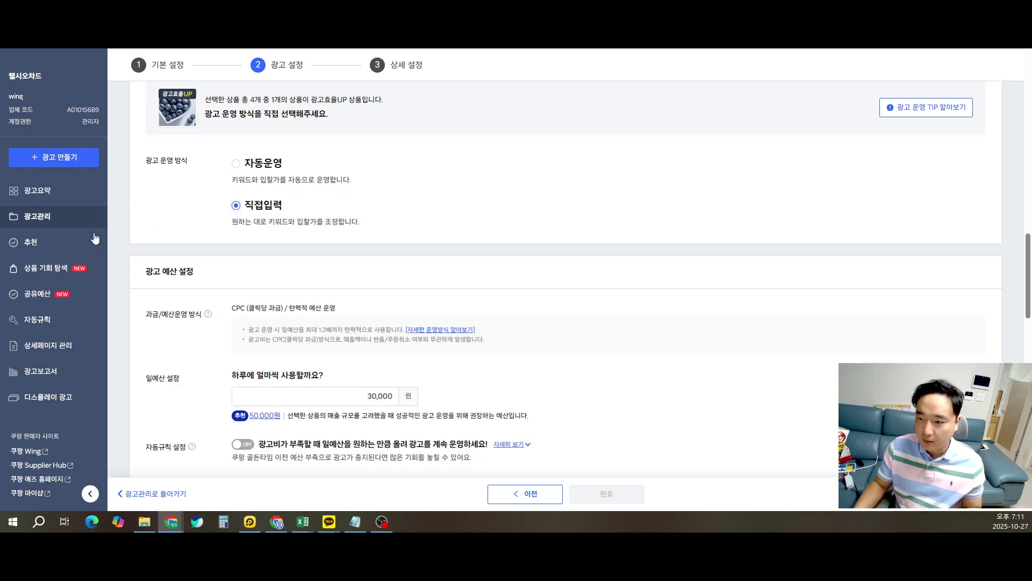
{"action": "scroll", "coordinate": [312, 343], "scroll_direction": "down", "scroll_amount": 1}
{"action": "double_click", "coordinate": [312, 343]}
{"action": "left_click", "coordinate": [595, 334]}
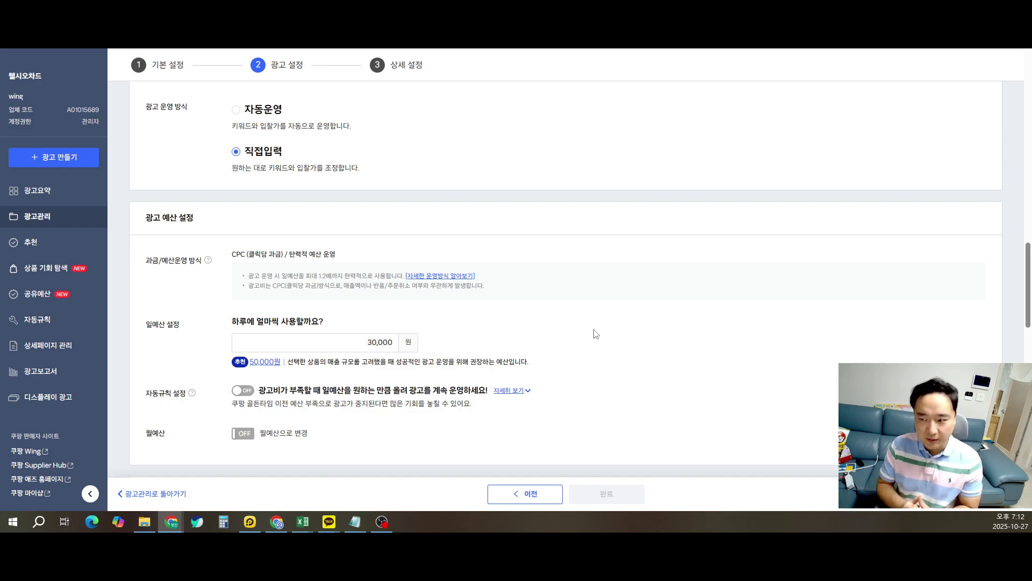
Turn off smart targeting (스마트타겟팅) in the search-area settings to use manual keywords
{"action": "scroll", "coordinate": [596, 334], "scroll_direction": "down", "scroll_amount": 10}
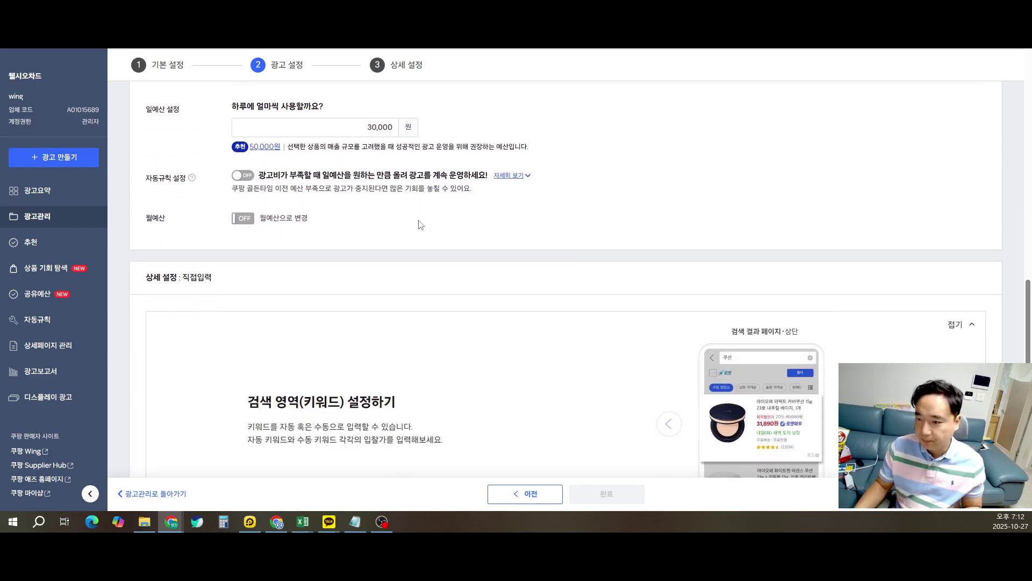
{"action": "scroll", "coordinate": [374, 263], "scroll_direction": "down", "scroll_amount": 2}
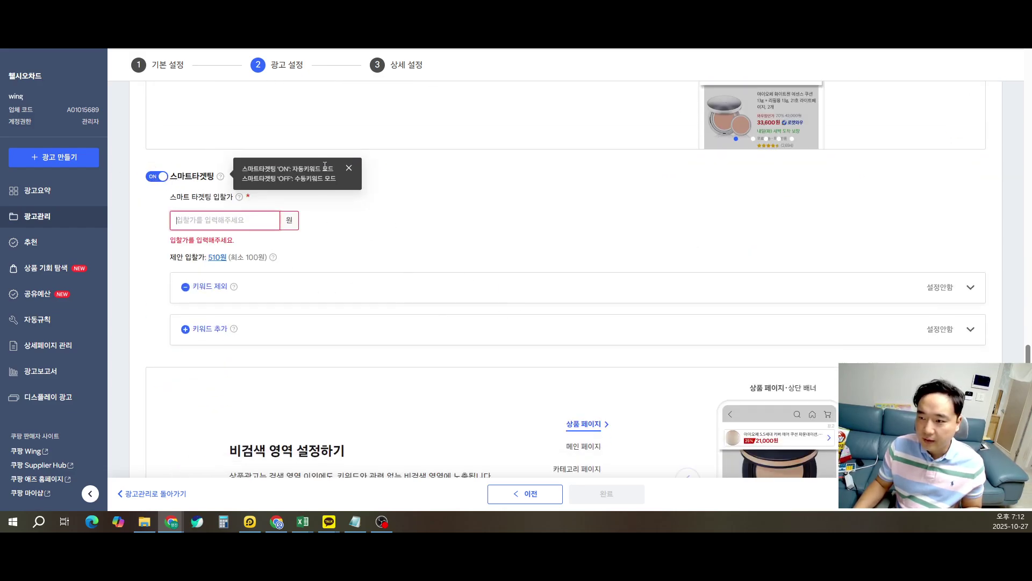
{"action": "left_click", "coordinate": [159, 178]}
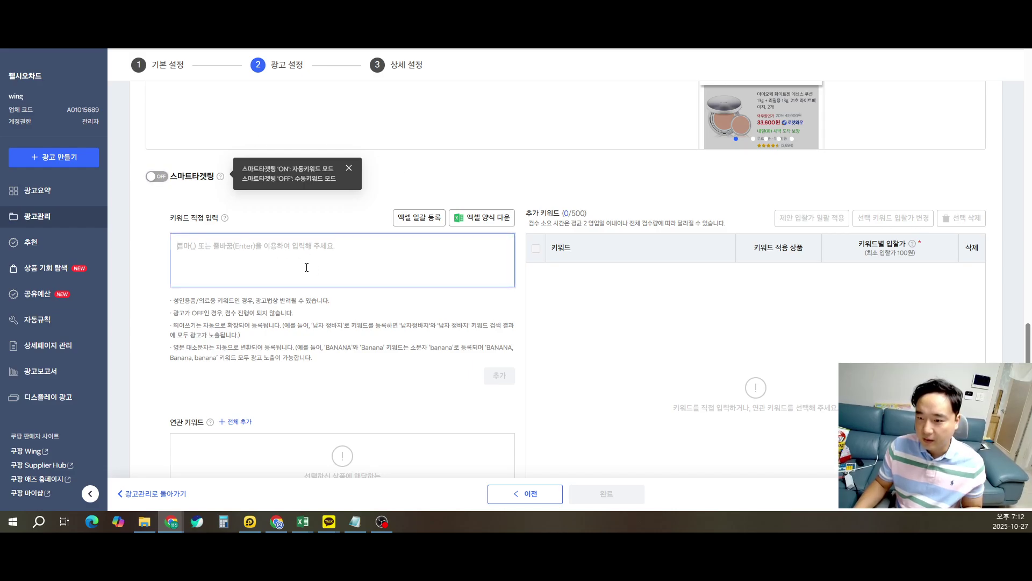
Add the manual keywords 생블루베리, 블루베리, 칠레산블루베리 and 미국산블루베리 to the campaign
{"action": "scroll", "coordinate": [293, 215], "scroll_direction": "down", "scroll_amount": 2}
{"action": "type", "text": "생블"}
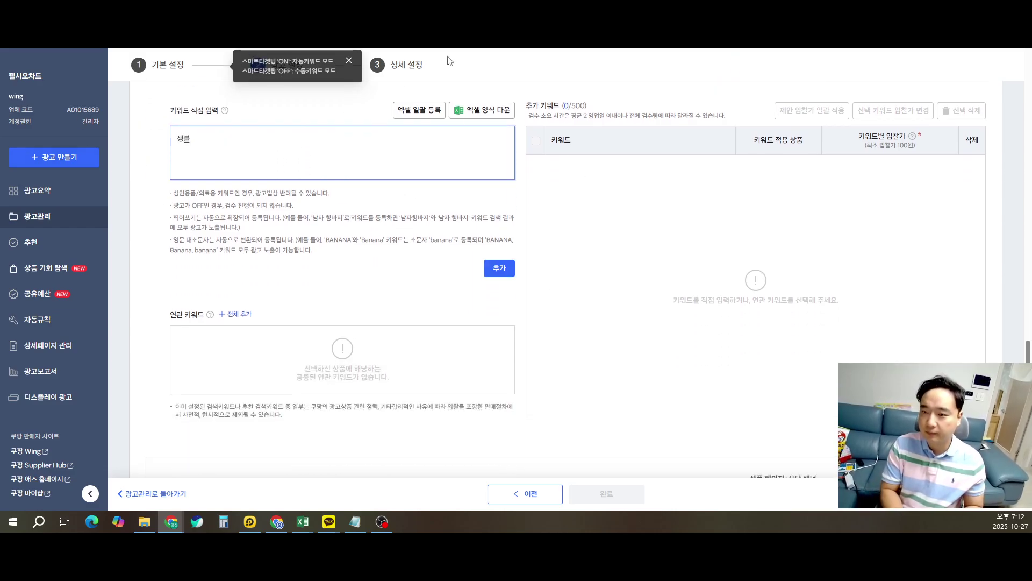
{"action": "type", "text": "루베리 블루베리"}
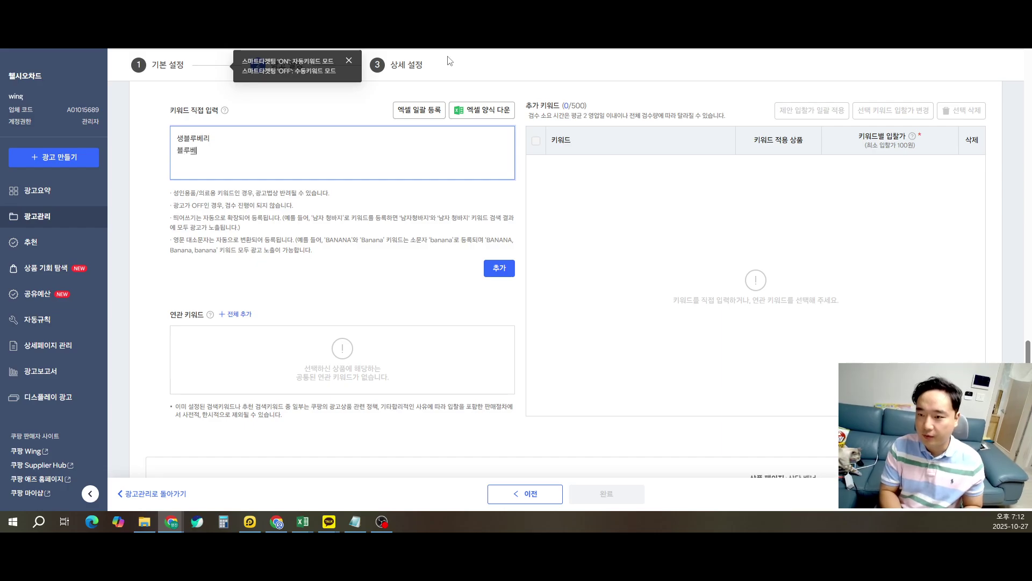
{"action": "key", "text": "Return"}
{"action": "type", "text": "치ㄹ레산블루베리"}
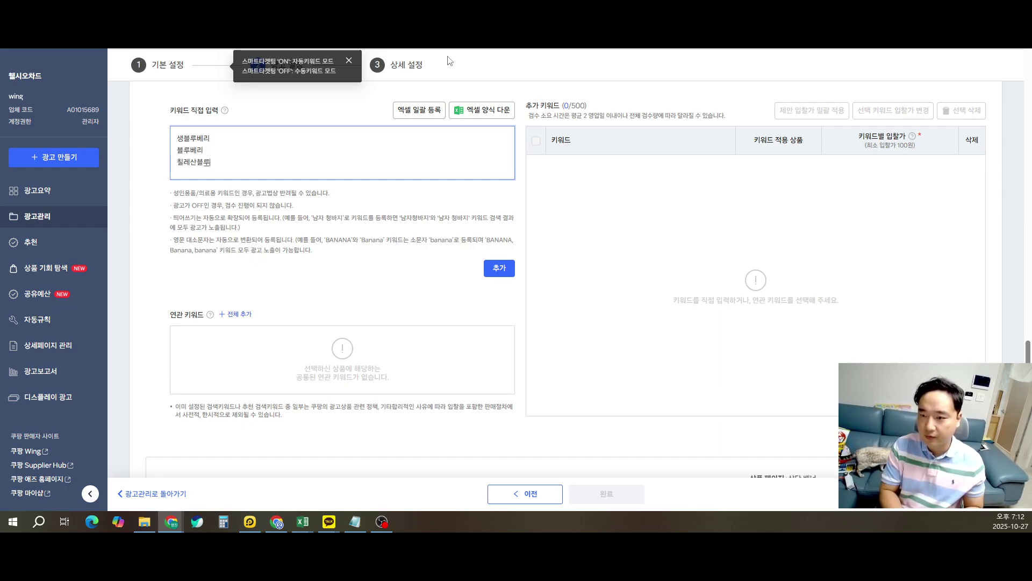
{"action": "key", "text": "Return"}
{"action": "type", "text": "미국산블루베리"}
{"action": "key", "text": "Return"}
{"action": "key", "text": "BackSpace"}
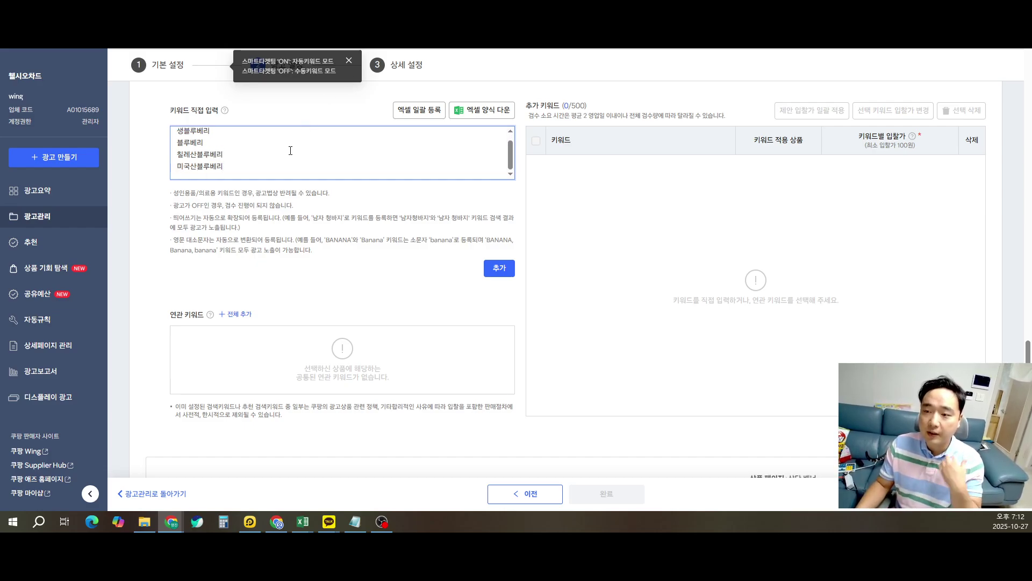
{"action": "left_click", "coordinate": [499, 268]}
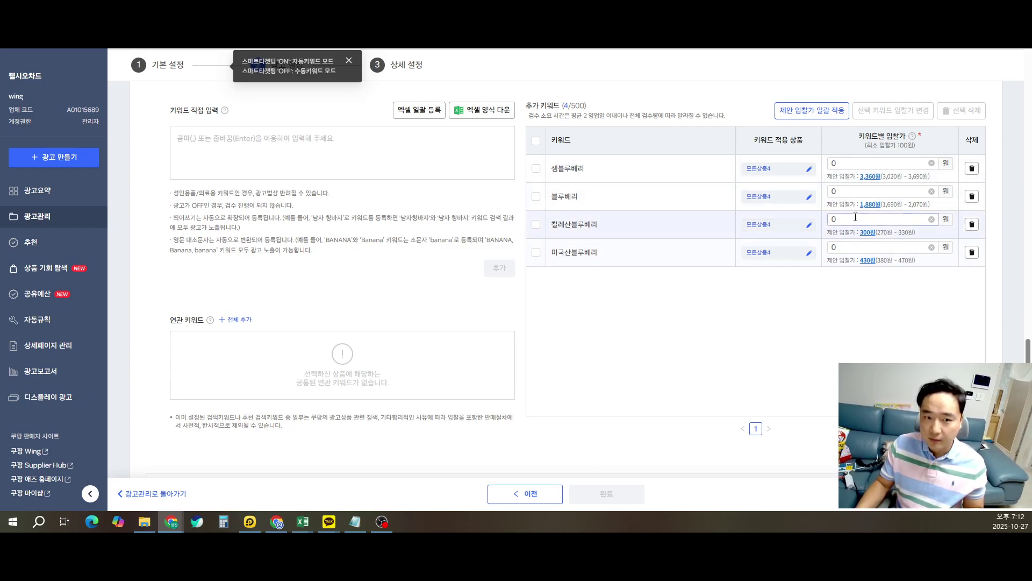
Set the keyword bids to 330 won for 생블루베리, 200 for 블루베리, 120 for 칠레산블루베리 and 130 for 미국산블루베리
{"action": "scroll", "coordinate": [856, 216], "scroll_direction": "up", "scroll_amount": 1}
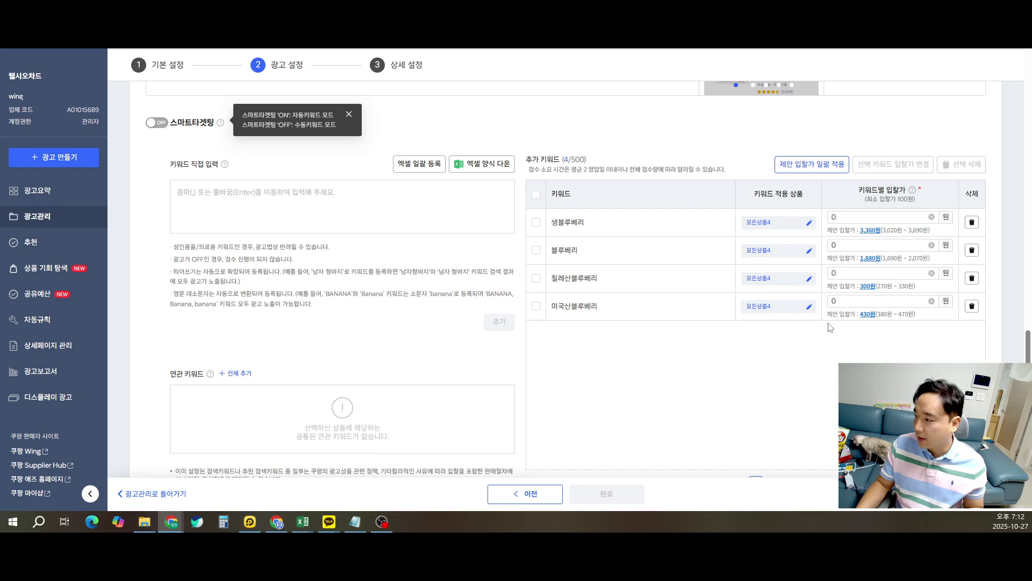
{"action": "scroll", "coordinate": [910, 359], "scroll_direction": "down", "scroll_amount": 1}
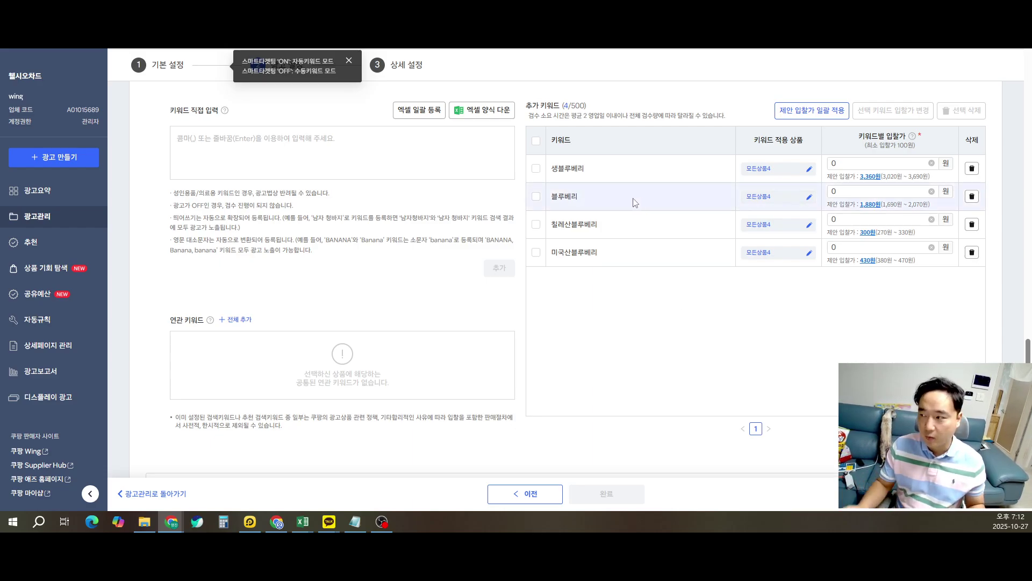
{"action": "left_click", "coordinate": [860, 163]}
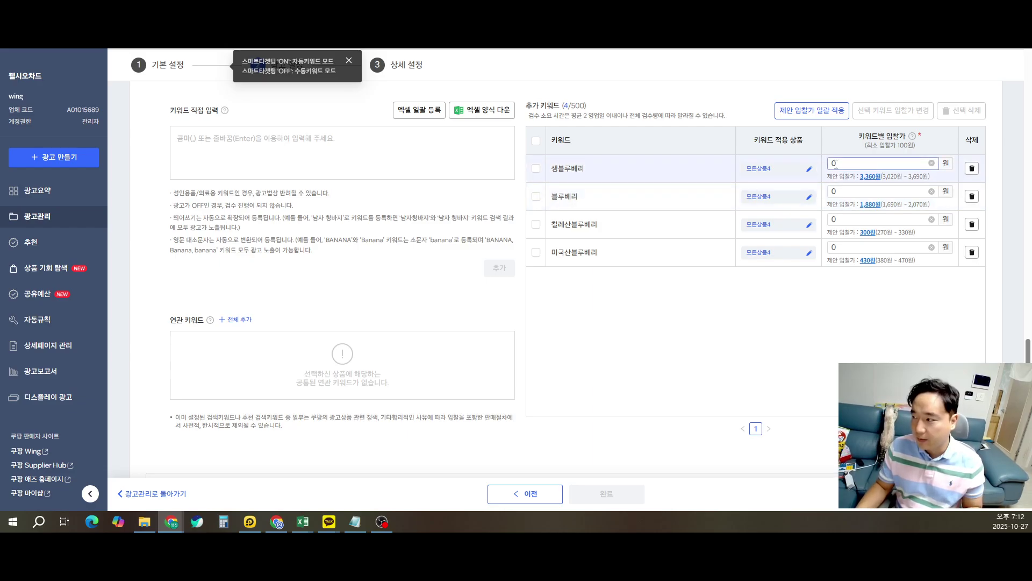
{"action": "type", "text": "33"}
{"action": "left_click", "coordinate": [864, 192]}
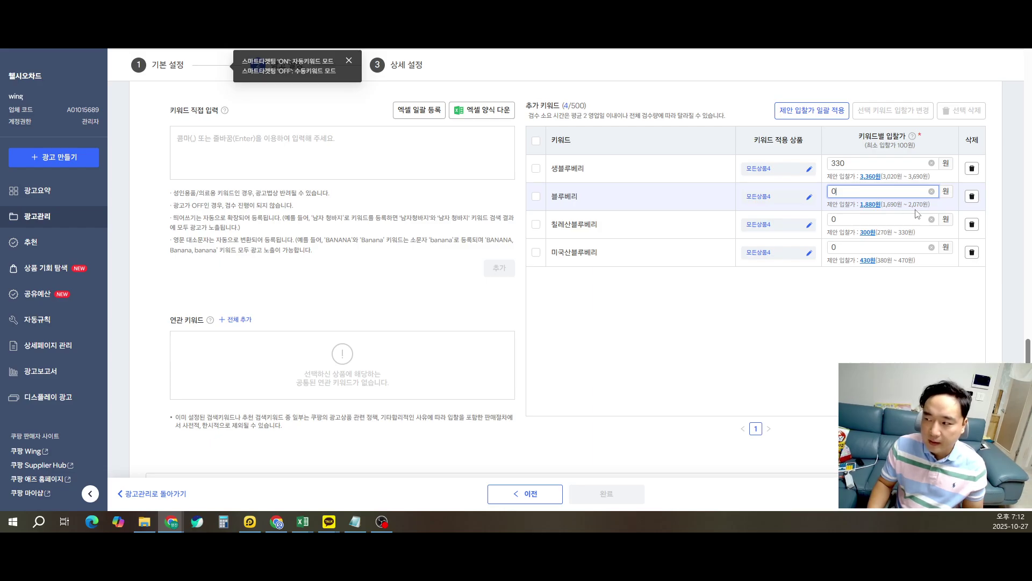
{"action": "left_click", "coordinate": [871, 215]}
{"action": "double_click", "coordinate": [834, 218]}
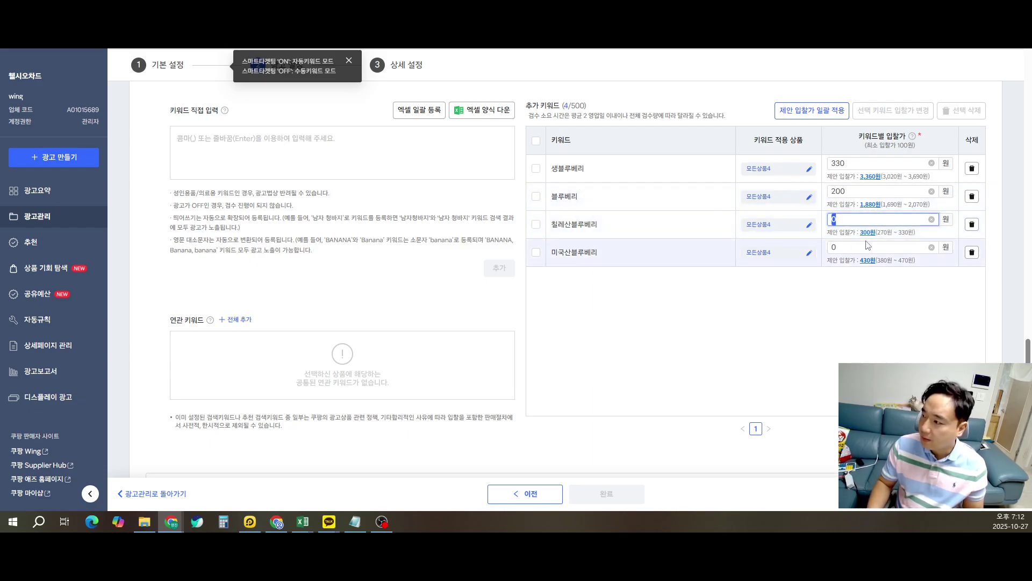
{"action": "type", "text": "120"}
{"action": "double_click", "coordinate": [867, 245]}
{"action": "type", "text": "130"}
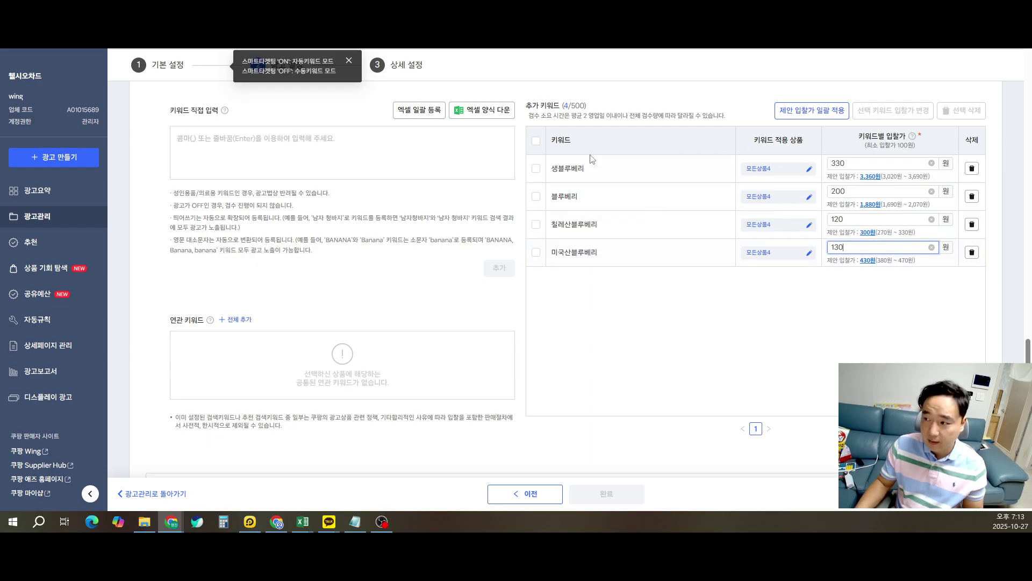
{"action": "scroll", "coordinate": [715, 322], "scroll_direction": "up", "scroll_amount": 1}
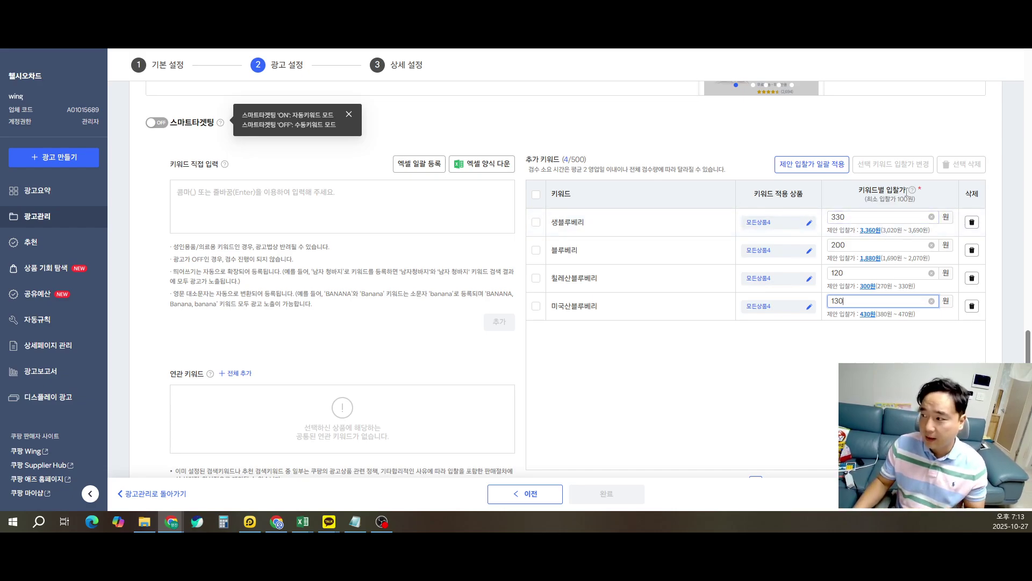
{"action": "left_click", "coordinate": [652, 362]}
Examine the non-search area bid (비검색 영역 입찰가) and its suggested amount
{"action": "scroll", "coordinate": [652, 362], "scroll_direction": "down", "scroll_amount": 8}
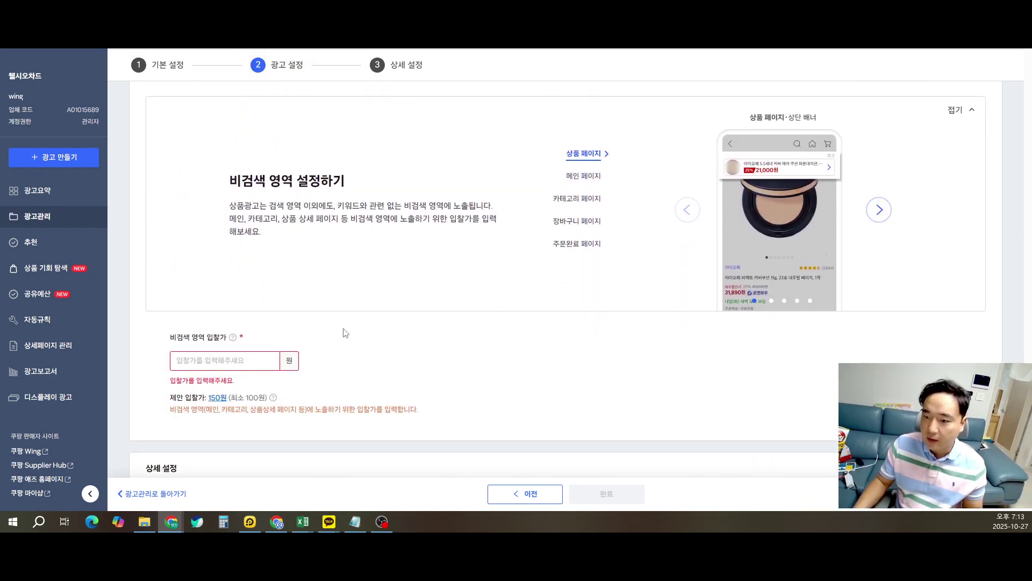
{"action": "left_click", "coordinate": [203, 363]}
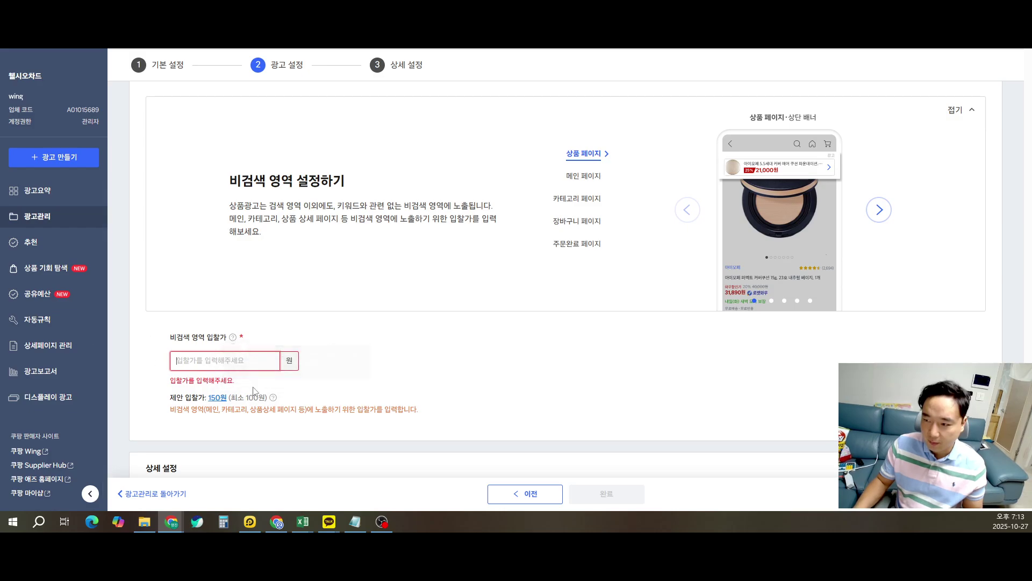
{"action": "scroll", "coordinate": [376, 365], "scroll_direction": "down", "scroll_amount": 1}
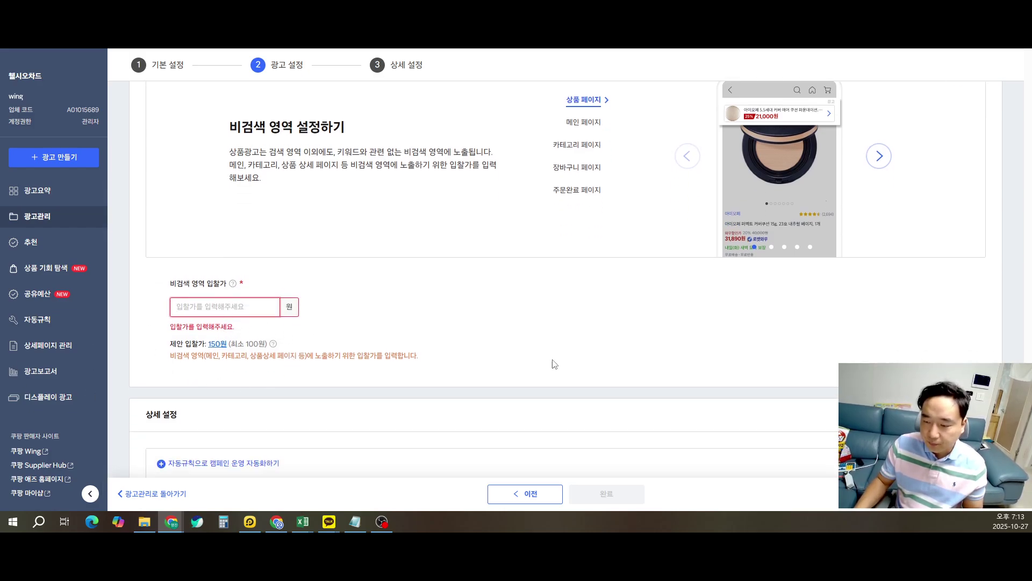
Set the non-search area bid (비검색 영역 입찰가) to 110 won and look back over the keyword bids and smart targeting setting
{"action": "type", "text": "100"}
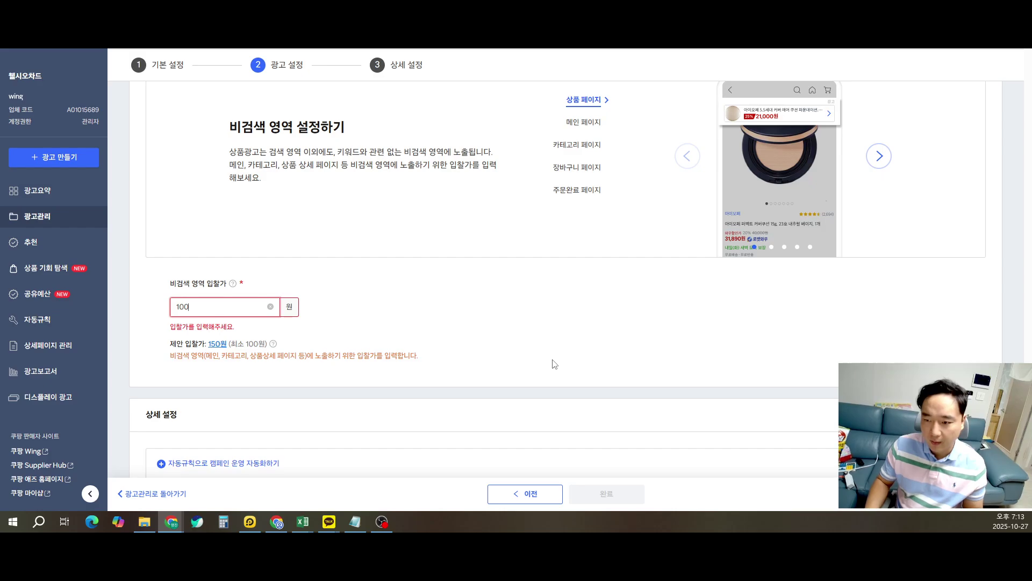
{"action": "key", "text": "BackSpace"}
{"action": "key", "text": "BackSpace"}
{"action": "key", "text": "BackSpace"}
{"action": "type", "text": "110"}
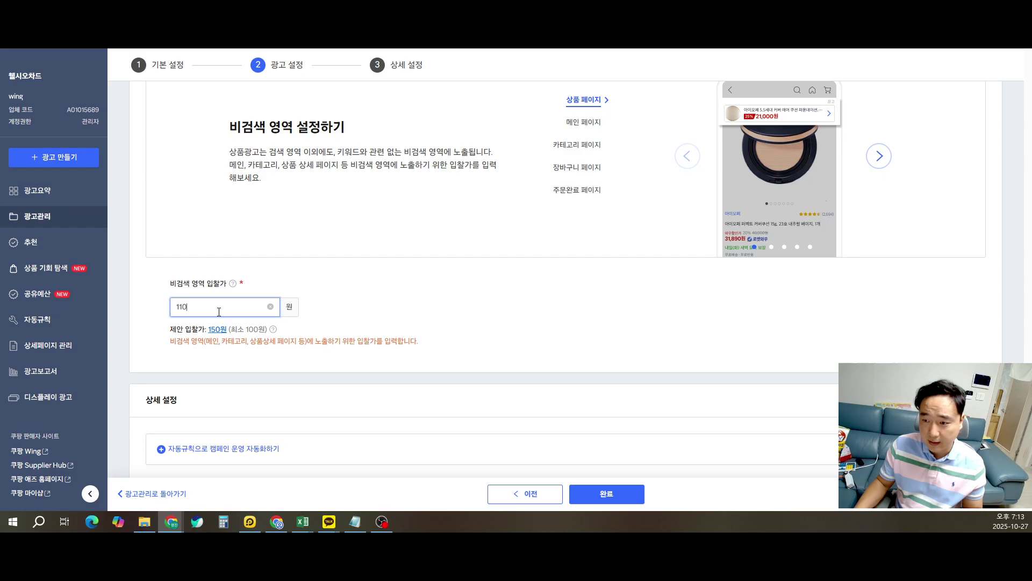
{"action": "scroll", "coordinate": [455, 403], "scroll_direction": "up", "scroll_amount": 10}
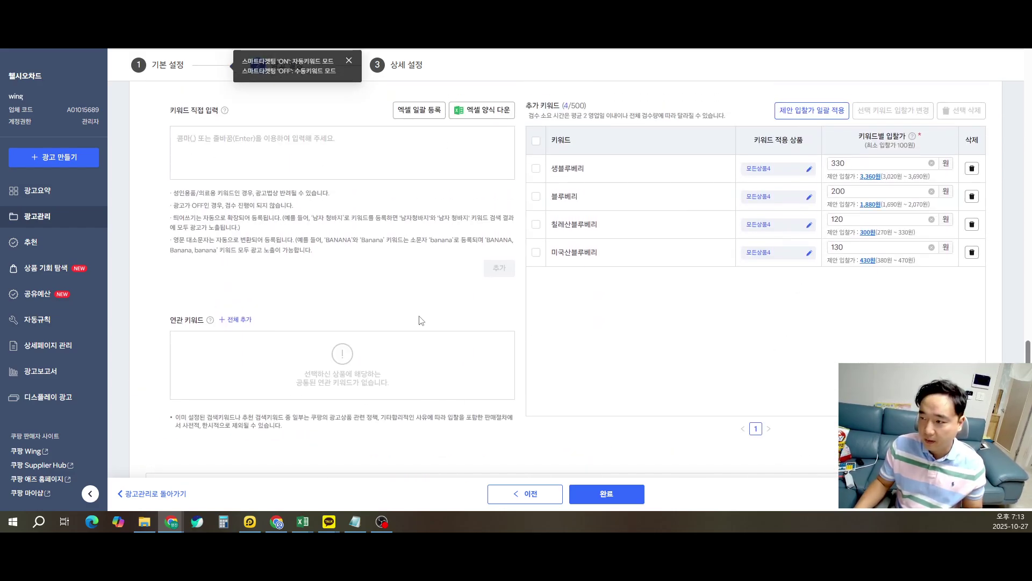
{"action": "scroll", "coordinate": [688, 319], "scroll_direction": "up", "scroll_amount": 1}
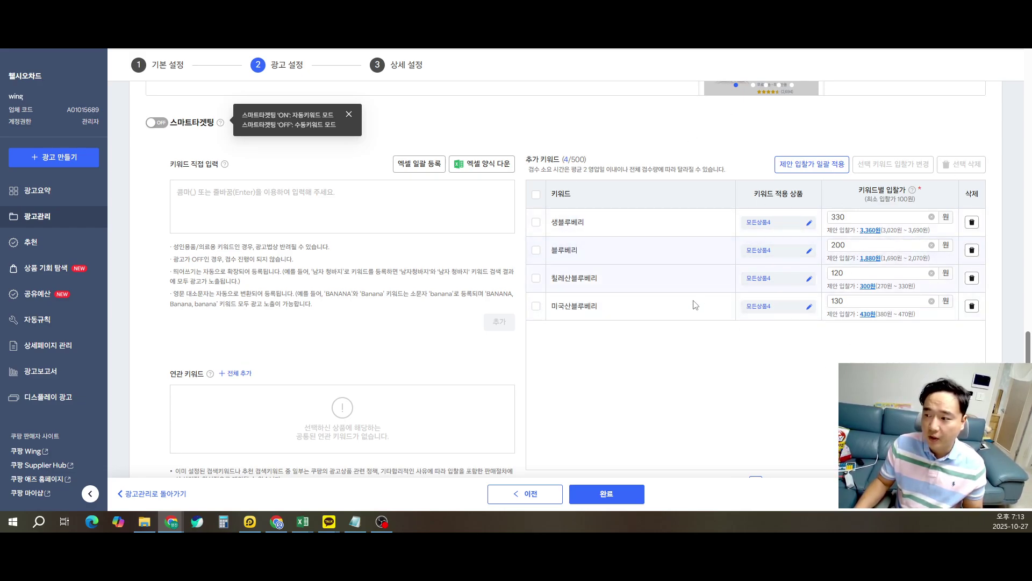
{"action": "scroll", "coordinate": [693, 317], "scroll_direction": "up", "scroll_amount": 1}
{"action": "scroll", "coordinate": [693, 318], "scroll_direction": "up", "scroll_amount": 2}
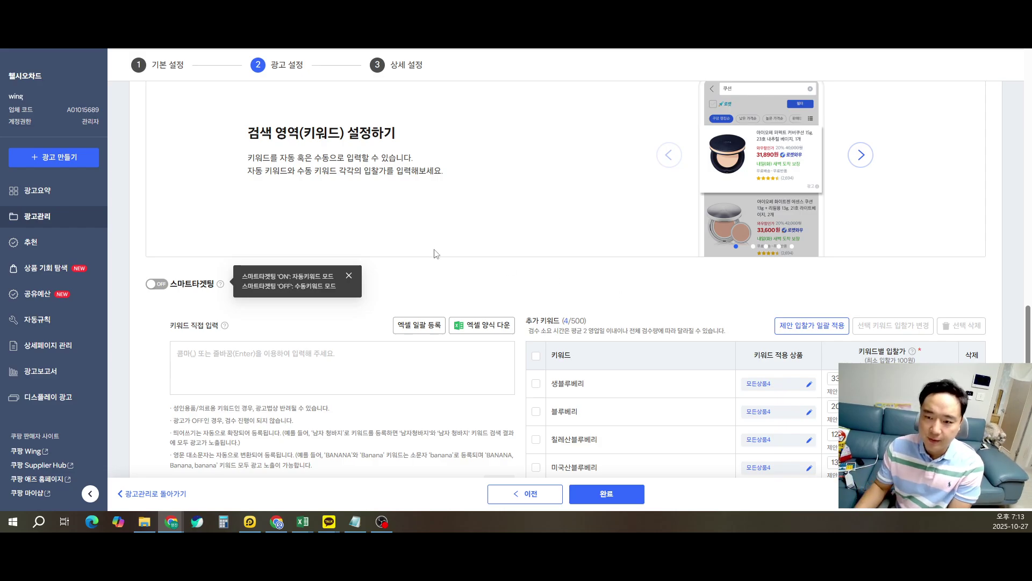
Leave the campaign form for ad management (광고관리) and look over the campaign list and performance summary
{"action": "left_click", "coordinate": [24, 219]}
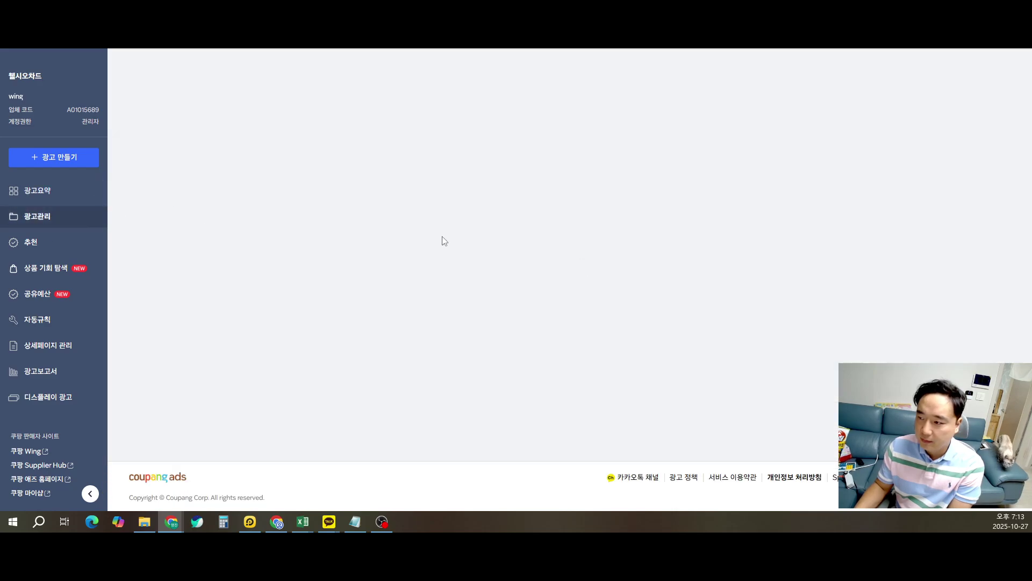
{"action": "scroll", "coordinate": [565, 430], "scroll_direction": "down", "scroll_amount": 3}
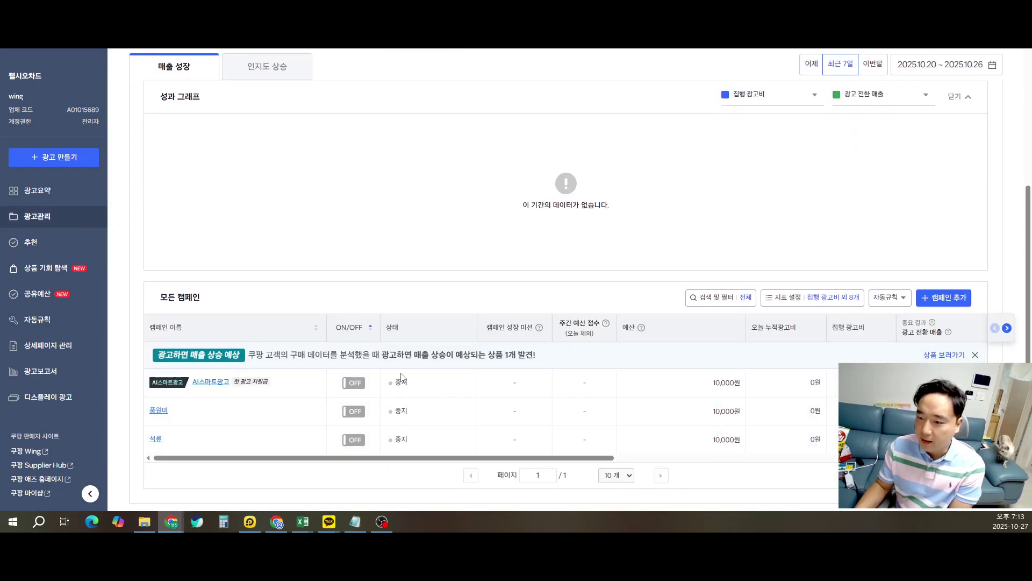
{"action": "scroll", "coordinate": [301, 269], "scroll_direction": "up", "scroll_amount": 2}
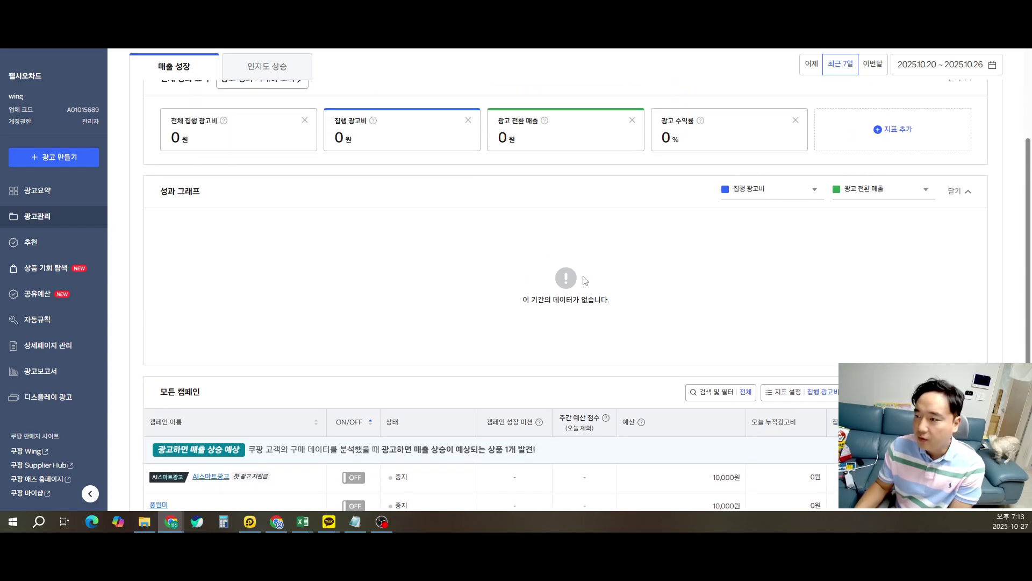
{"action": "scroll", "coordinate": [311, 226], "scroll_direction": "up", "scroll_amount": 2}
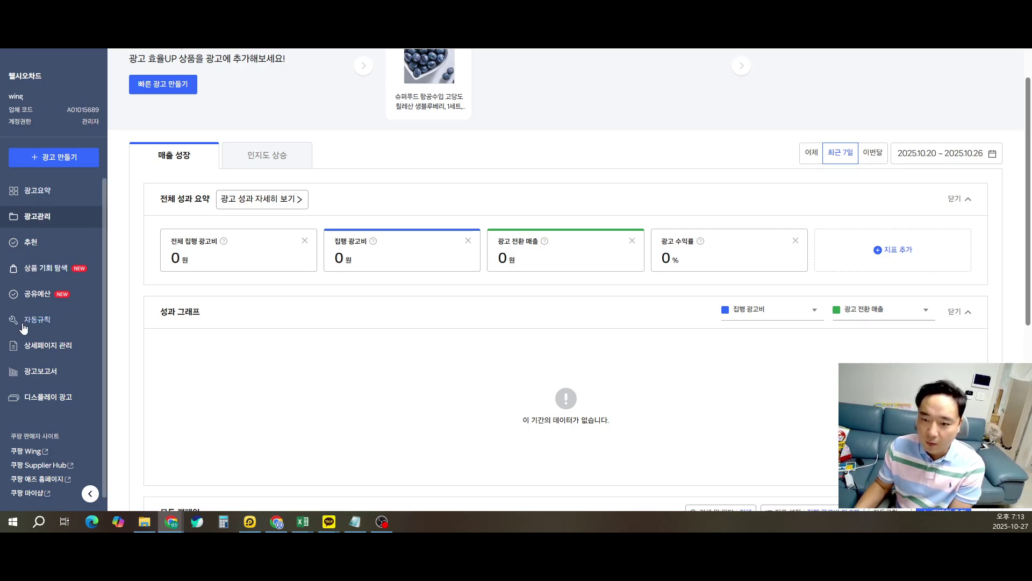
View the ad reports page (광고보고서), and return to ad management (광고관리)
{"action": "left_click", "coordinate": [29, 377]}
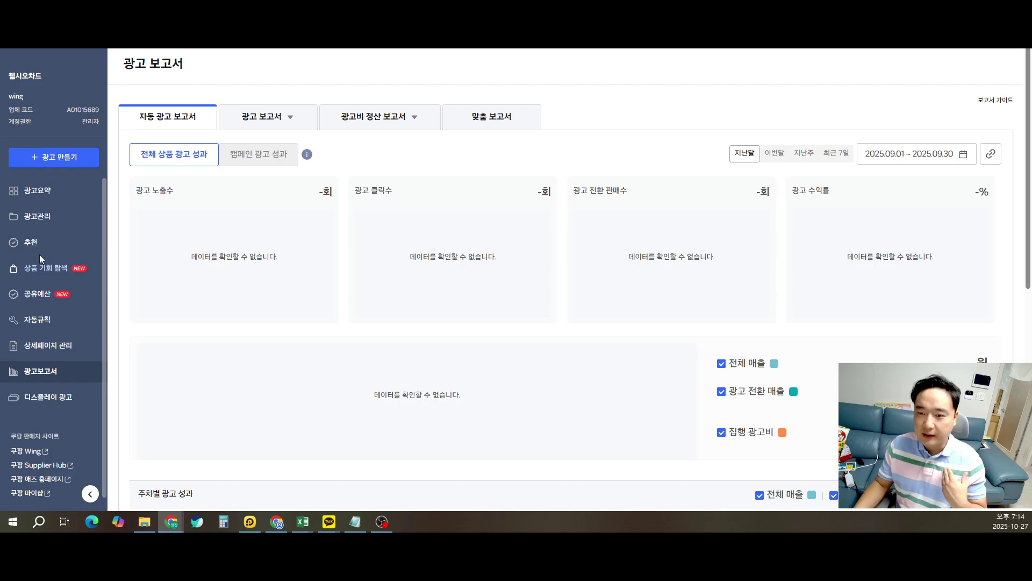
{"action": "left_click", "coordinate": [32, 216]}
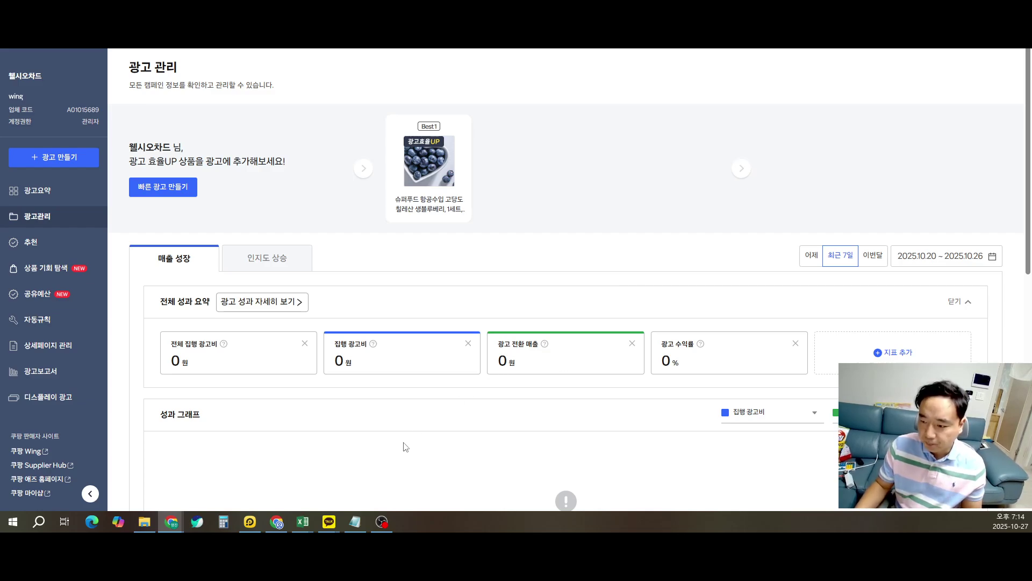
{"action": "scroll", "coordinate": [408, 449], "scroll_direction": "down", "scroll_amount": 2}
{"action": "scroll", "coordinate": [387, 456], "scroll_direction": "up", "scroll_amount": 2}
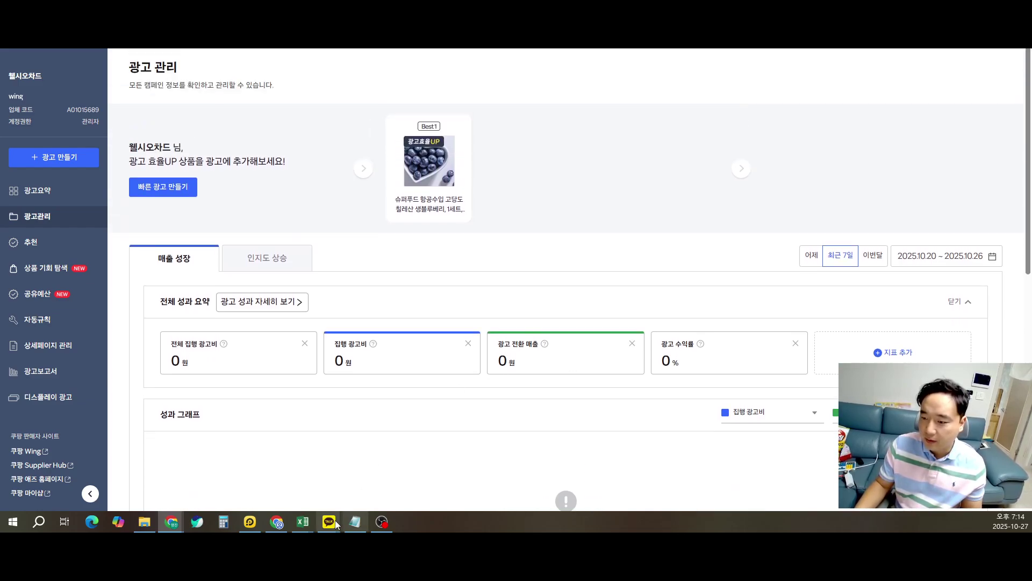
Open the pricing workbook in Excel and locate the 칠레산 생 블루베리 rows on the 쿠팡 로아스 sheet
{"action": "mouse_move", "coordinate": [303, 522]}
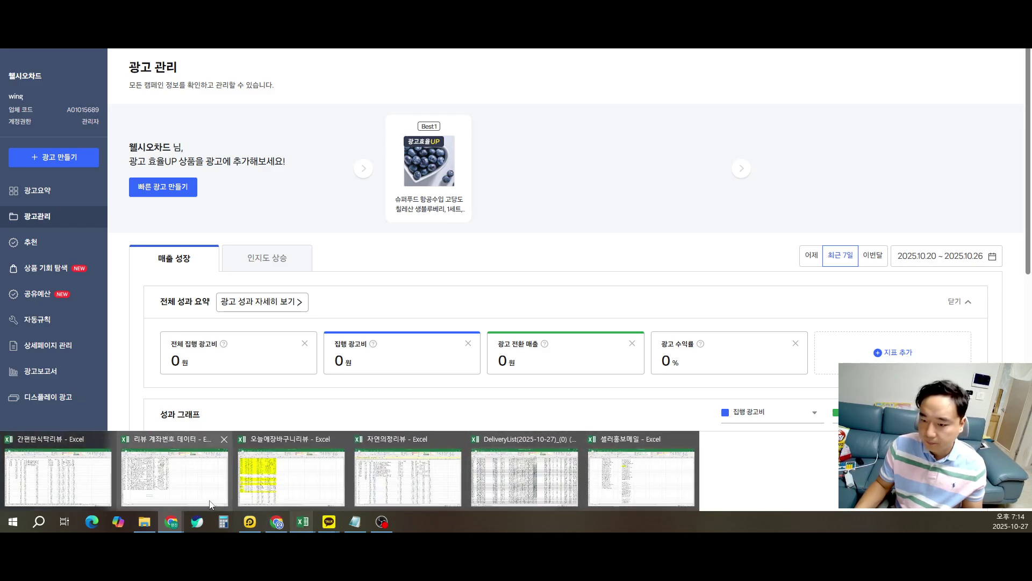
{"action": "left_click", "coordinate": [144, 522]}
{"action": "left_click", "coordinate": [144, 522]}
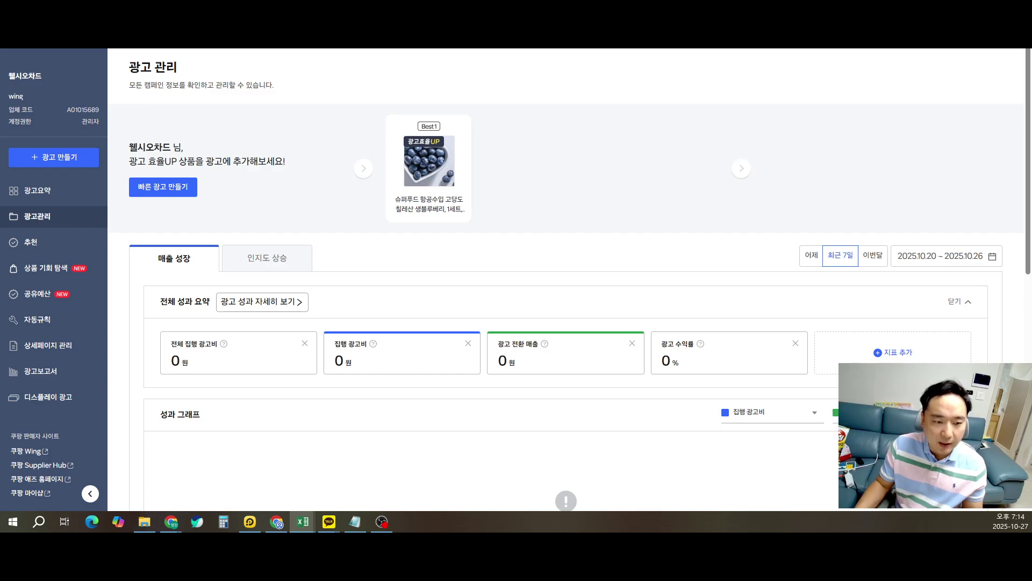
{"action": "left_click_drag", "start_coordinate": [0, 141], "coordinate": [533, 155]}
{"action": "double_click", "coordinate": [533, 155]}
{"action": "scroll", "coordinate": [442, 284], "scroll_direction": "down", "scroll_amount": 6}
{"action": "scroll", "coordinate": [442, 284], "scroll_direction": "down", "scroll_amount": 20}
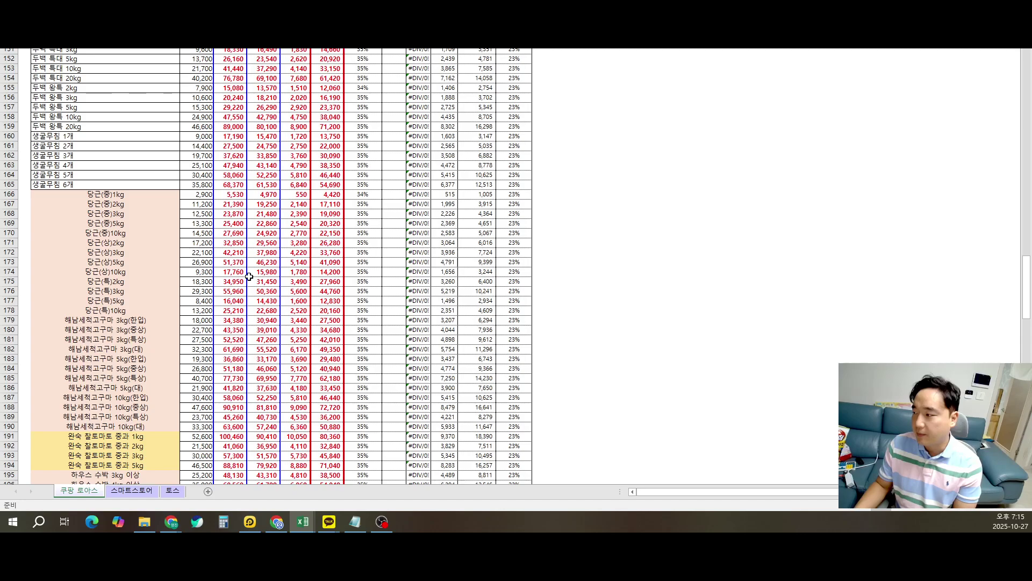
{"action": "scroll", "coordinate": [253, 363], "scroll_direction": "down", "scroll_amount": 9}
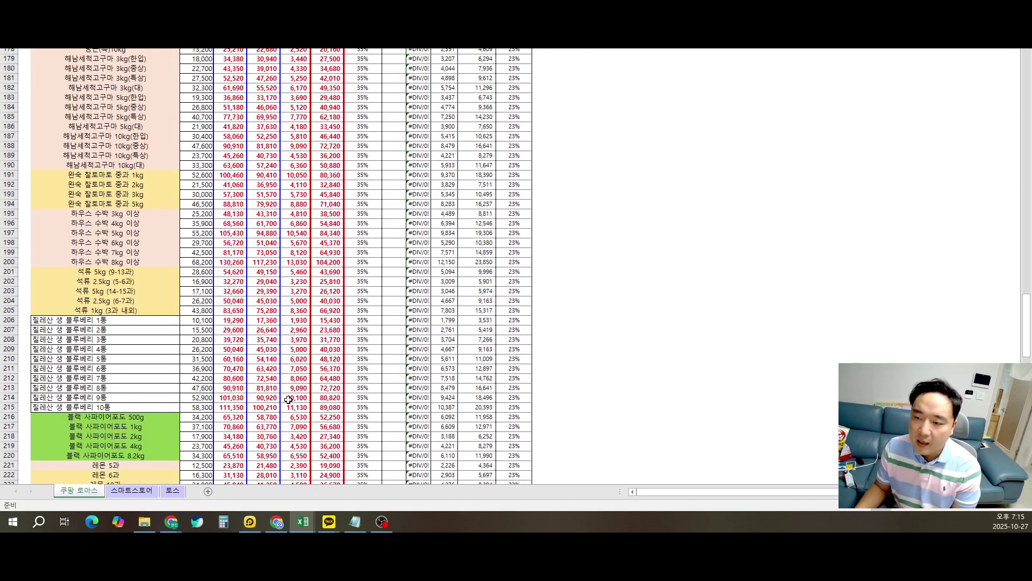
{"action": "scroll", "coordinate": [298, 399], "scroll_direction": "down", "scroll_amount": 6}
{"action": "left_click", "coordinate": [129, 204]}
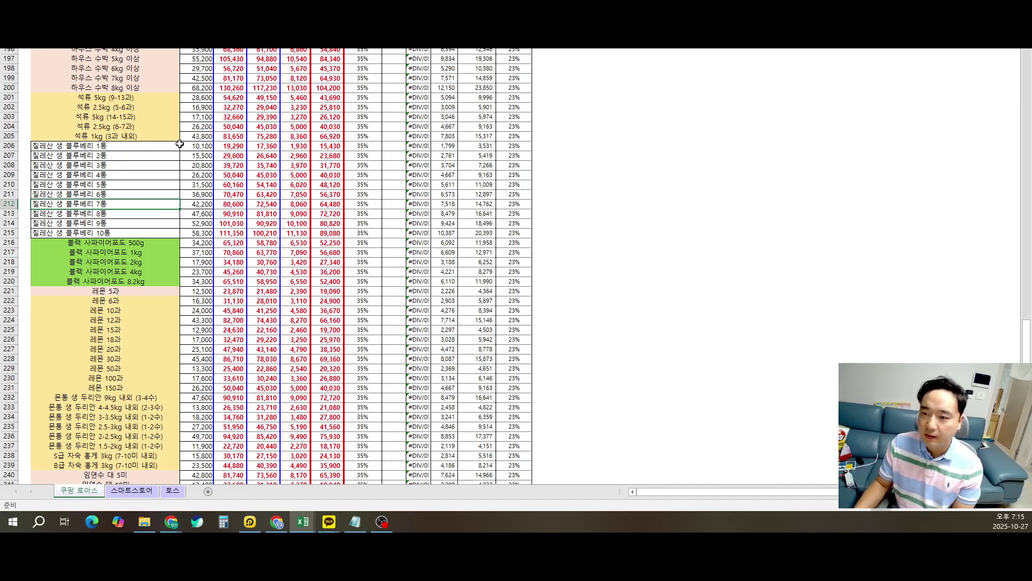
Examine the cost, price and discounted margin cells of the 칠레산 생 블루베리 1통 row
{"action": "mouse_move", "coordinate": [193, 155]}
{"action": "left_mouse_down"}
{"action": "mouse_move", "coordinate": [200, 272]}
{"action": "mouse_move", "coordinate": [200, 168]}
{"action": "left_mouse_up"}
{"action": "key", "text": "Up"}
{"action": "key", "text": "Right"}
{"action": "key", "text": "Right"}
{"action": "key", "text": "Right"}
{"action": "key", "text": "Right"}
{"action": "key", "text": "Right"}
{"action": "key", "text": "Right"}
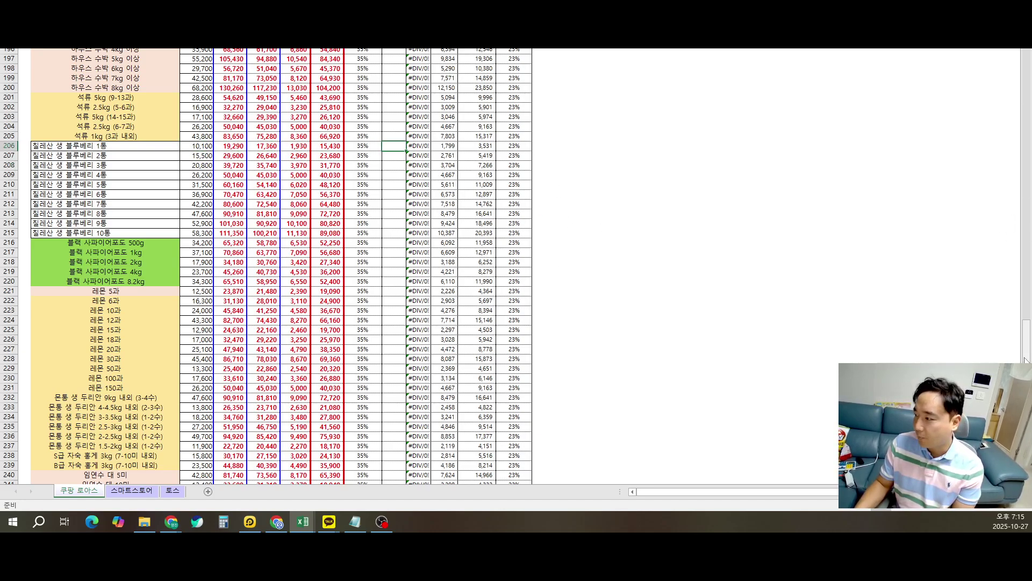
Examine the column headings for ad cost (광고비), 로아스, fee (수수료) and final profit (최종 수익금)
{"action": "left_click_drag", "start_coordinate": [1027, 328], "coordinate": [1026, 76]}
{"action": "left_click", "coordinate": [397, 70]}
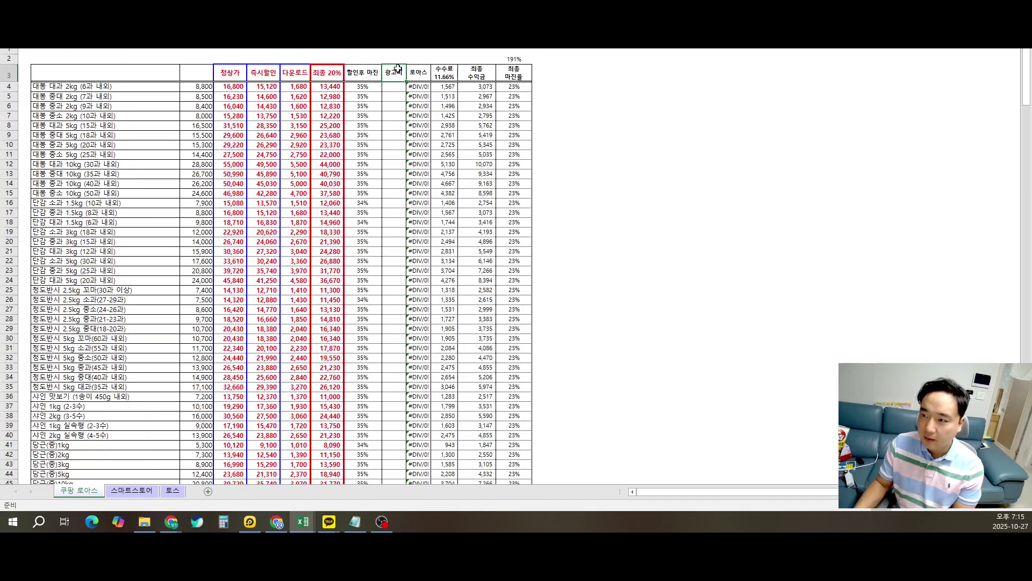
{"action": "left_click", "coordinate": [411, 74]}
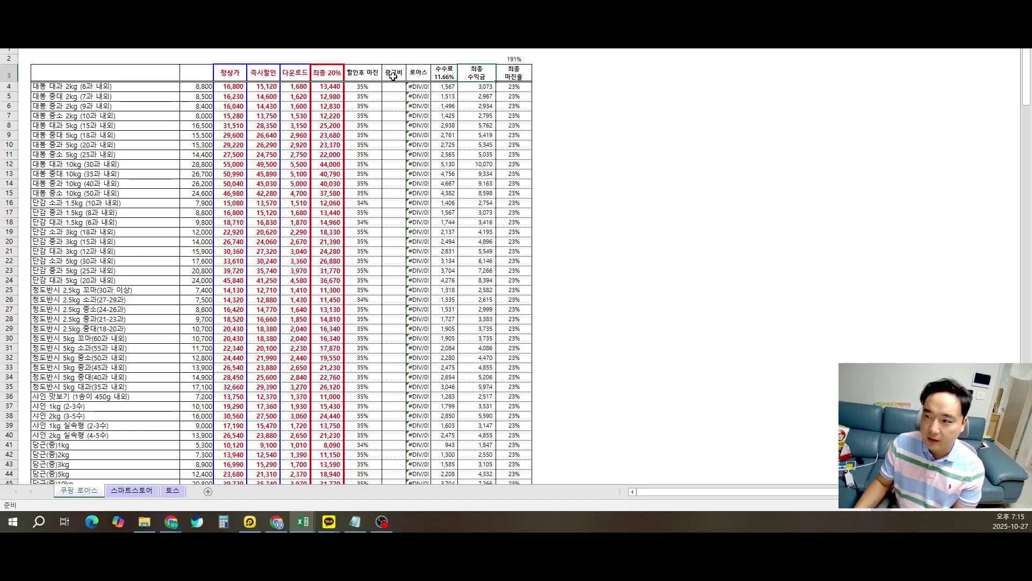
{"action": "left_click_drag", "start_coordinate": [393, 73], "coordinate": [476, 77]}
Enter 1,000 as the ad cost (광고비) for 칠레산 생 블루베리 1통
{"action": "scroll", "coordinate": [434, 304], "scroll_direction": "down", "scroll_amount": 20}
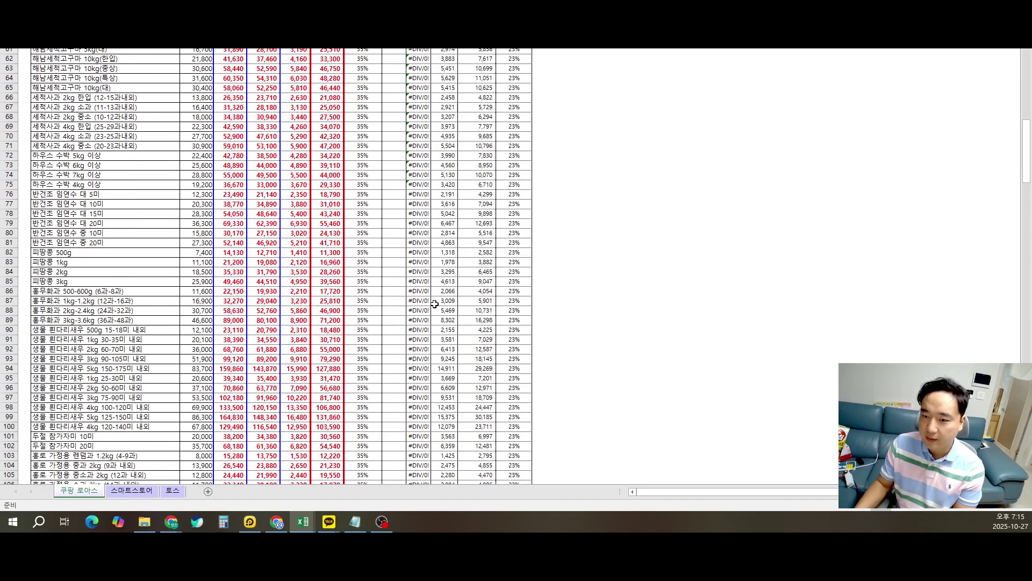
{"action": "scroll", "coordinate": [434, 304], "scroll_direction": "down", "scroll_amount": 14}
{"action": "left_click", "coordinate": [394, 252]}
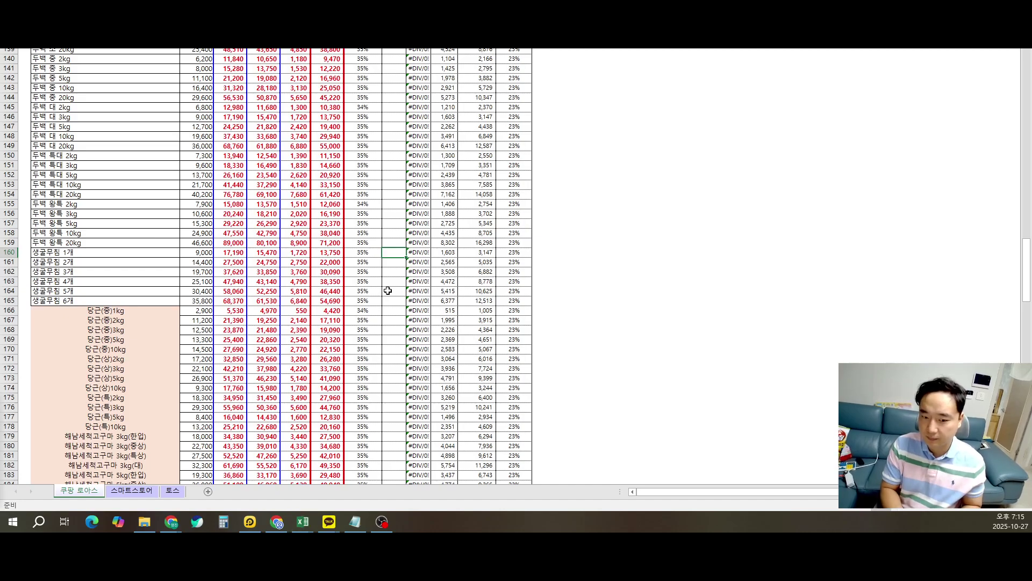
{"action": "scroll", "coordinate": [388, 291], "scroll_direction": "down", "scroll_amount": 15}
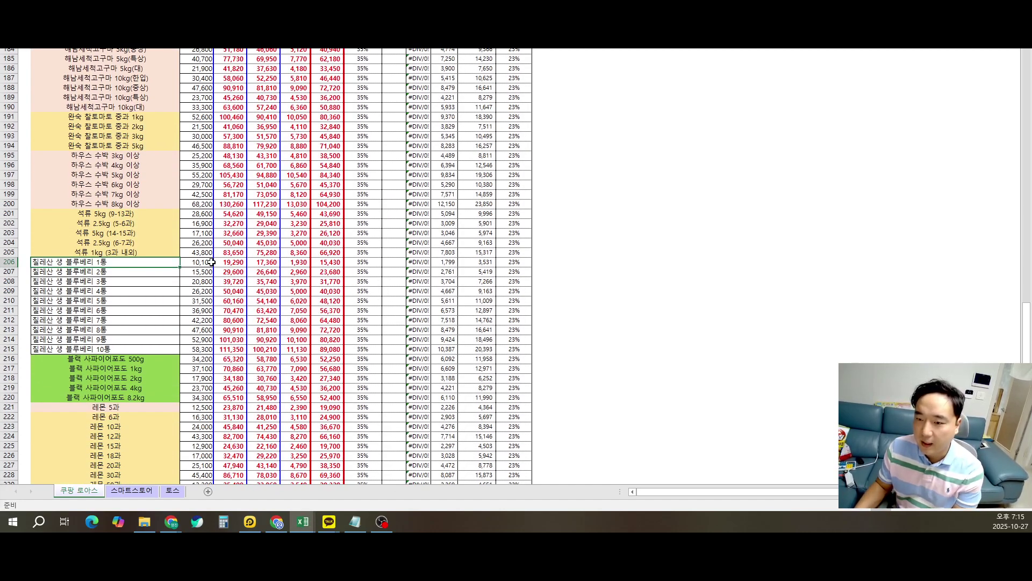
{"action": "left_click", "coordinate": [393, 260]}
{"action": "left_click", "coordinate": [395, 271]}
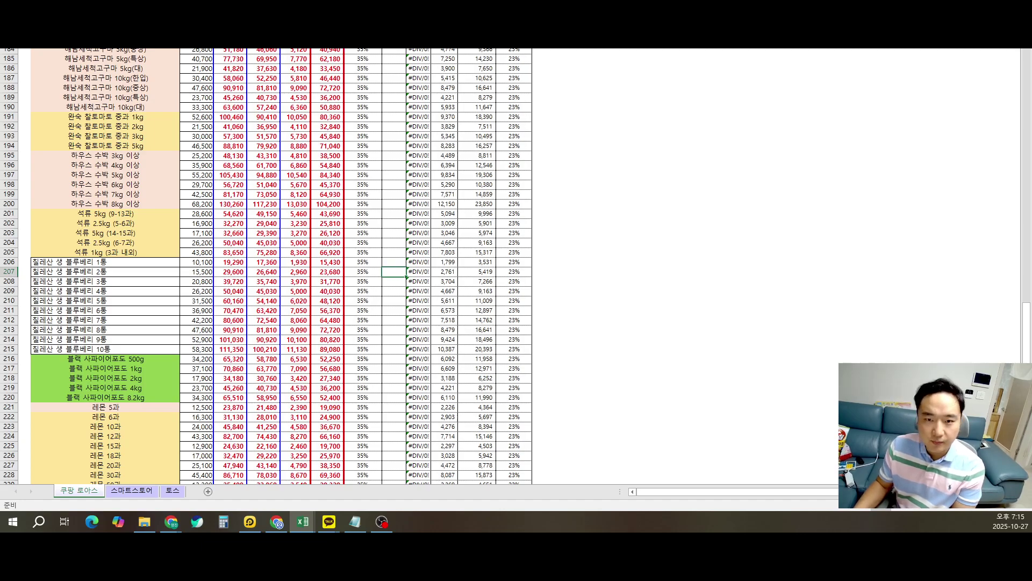
{"action": "left_click", "coordinate": [396, 261]}
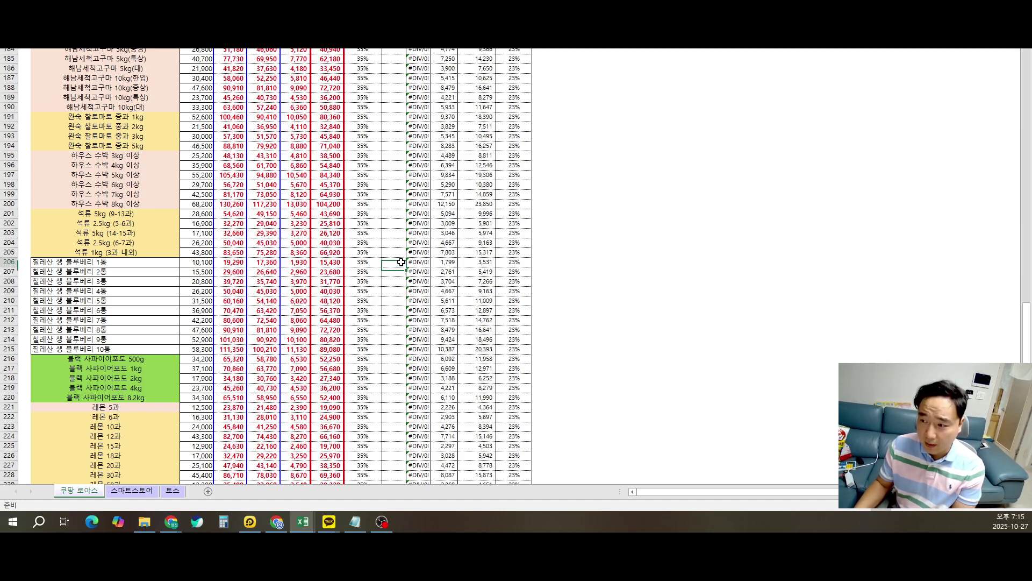
{"action": "key", "text": "Return"}
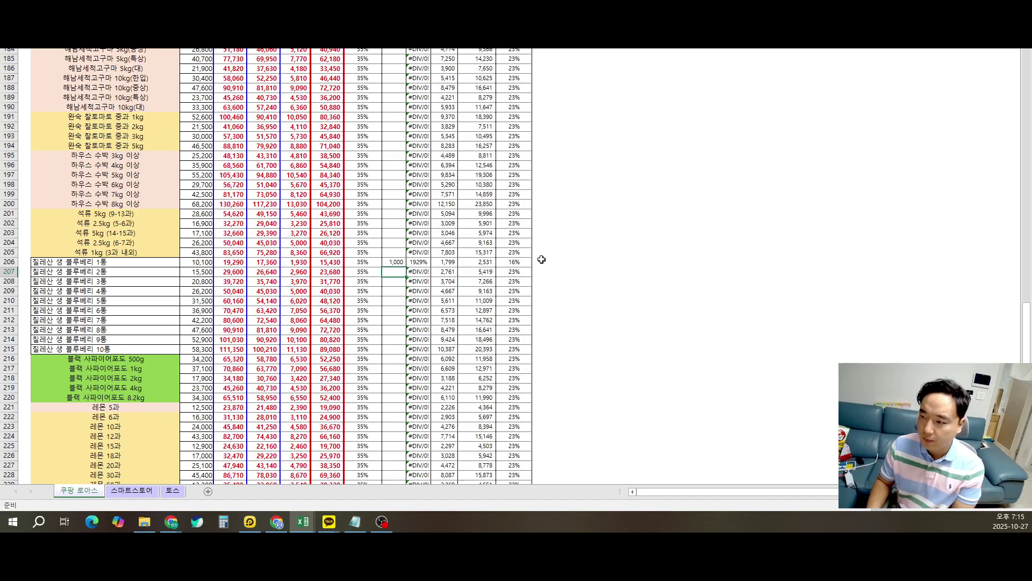
Try ad costs of 2,000 and 2,500 for 칠레산 생 블루베리 1통, and settle on 3,000
{"action": "key", "text": "Up"}
{"action": "type", "text": "2000"}
{"action": "key", "text": "Return"}
{"action": "key", "text": "Up"}
{"action": "type", "text": "2"}
{"action": "key", "text": "Return"}
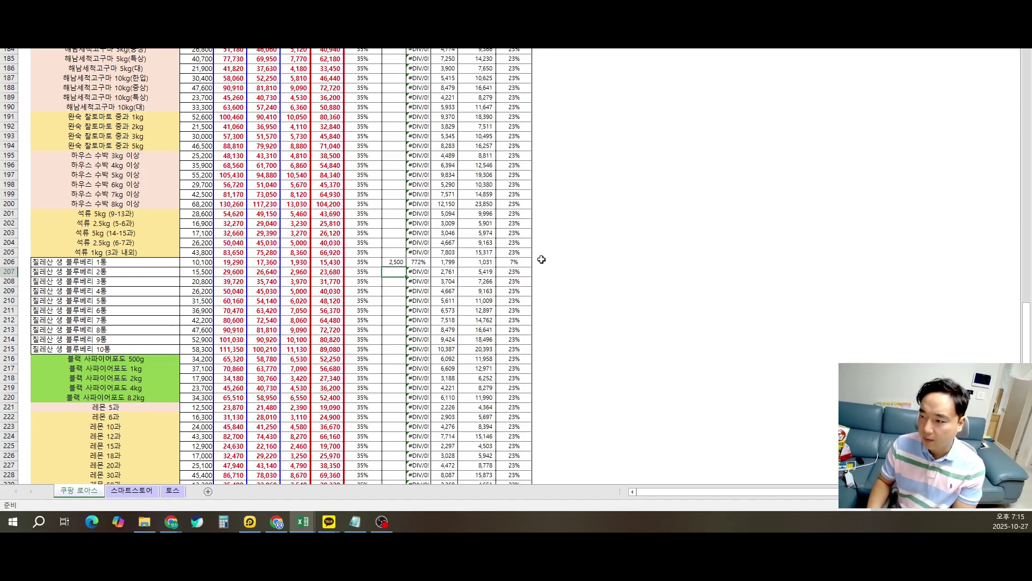
{"action": "key", "text": "Up"}
{"action": "type", "text": "3000"}
{"action": "key", "text": "Return"}
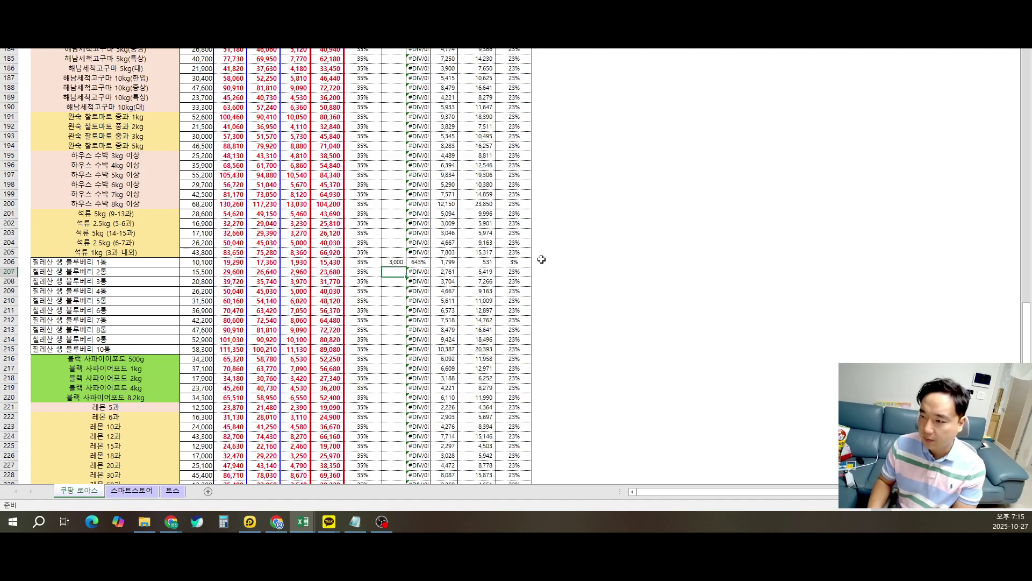
Examine the 칠레산 생 블루베리 1통 row from its product name through the prices to the ad cost
{"action": "key", "text": "Up"}
{"action": "key", "text": "Left"}
{"action": "key", "text": "Left"}
{"action": "key", "text": "Left"}
{"action": "key", "text": "Left"}
{"action": "key", "text": "Left"}
{"action": "key", "text": "Left"}
{"action": "key", "text": "Left"}
{"action": "key", "text": "Left"}
{"action": "key", "text": "Right"}
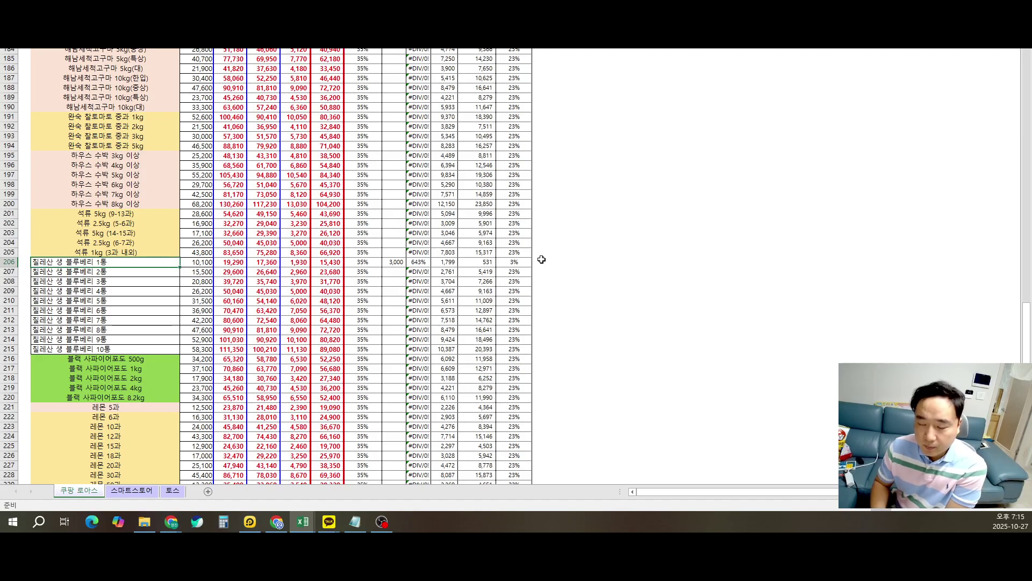
{"action": "key", "text": "Right"}
{"action": "key", "text": "Right"}
{"action": "key", "text": "Right"}
{"action": "key", "text": "Right"}
{"action": "key", "text": "Right"}
{"action": "key", "text": "Right"}
{"action": "key", "text": "Right"}
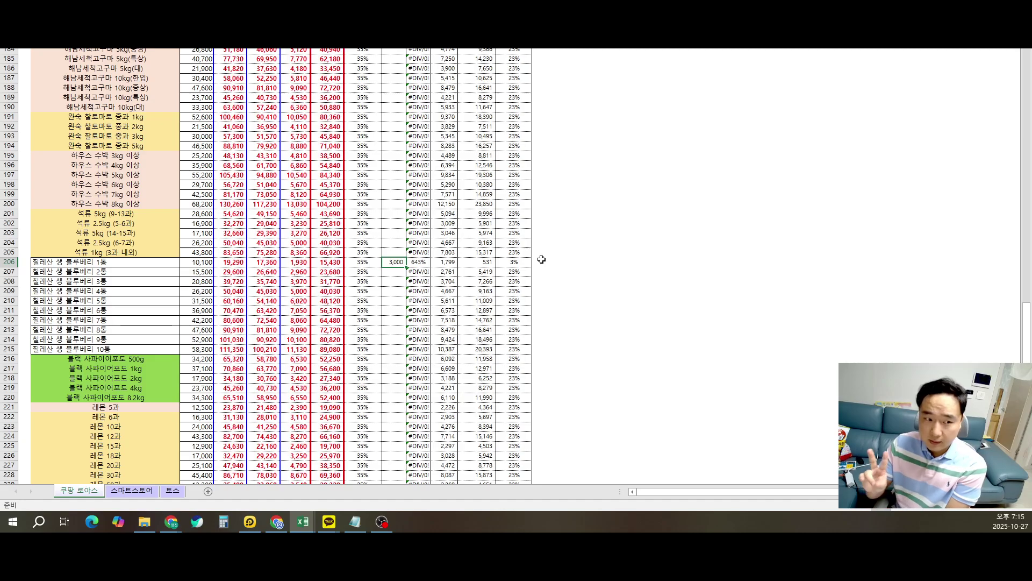
Examine the 로아스, fee, final profit (최종 수익금) and final margin rate (최종 마진율) of 칠레산 생 블루베리 1통
{"action": "key", "text": "Right"}
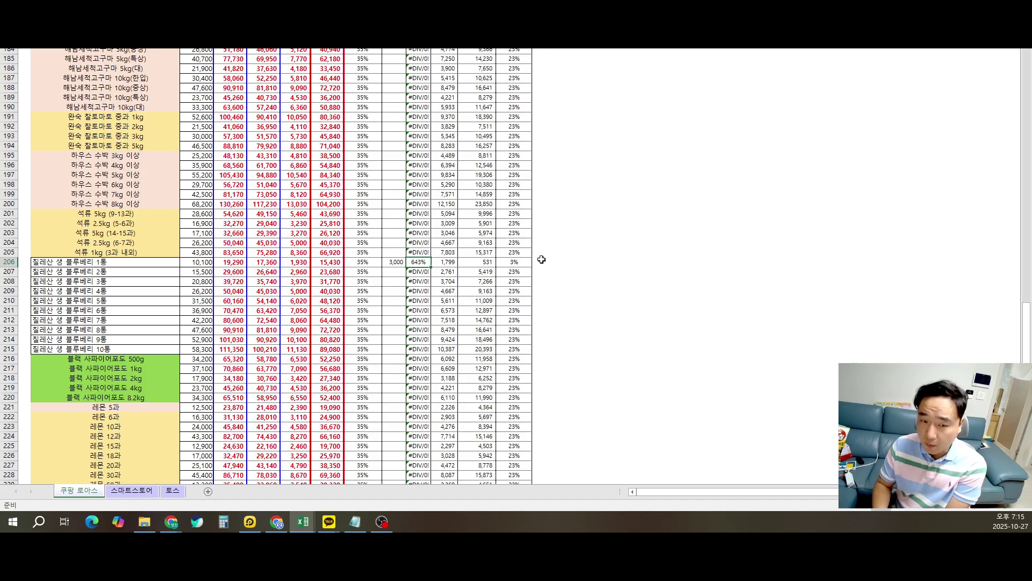
{"action": "key", "text": "Right"}
{"action": "key", "text": "Right"}
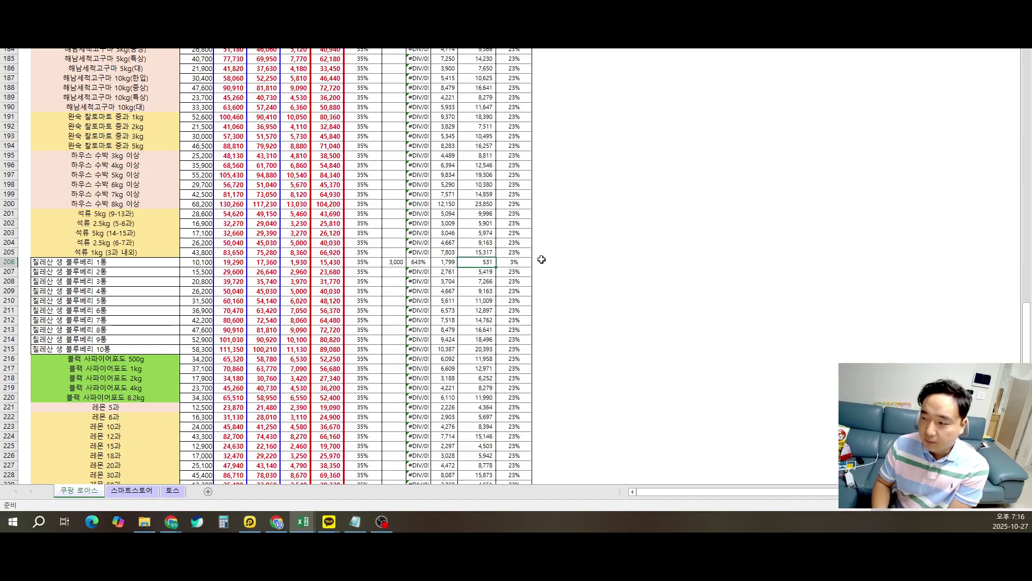
{"action": "key", "text": "Right"}
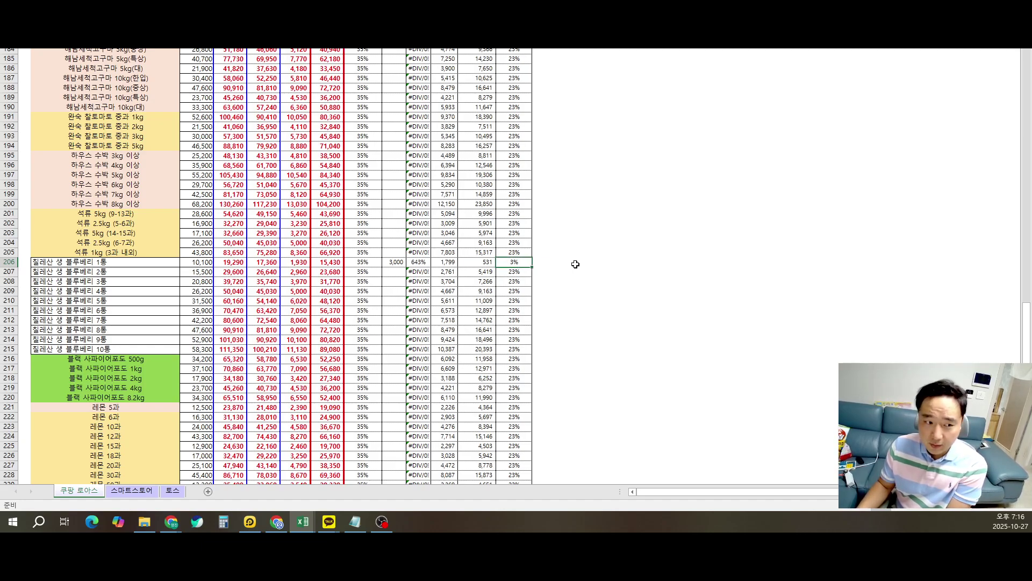
{"action": "left_click", "coordinate": [108, 262]}
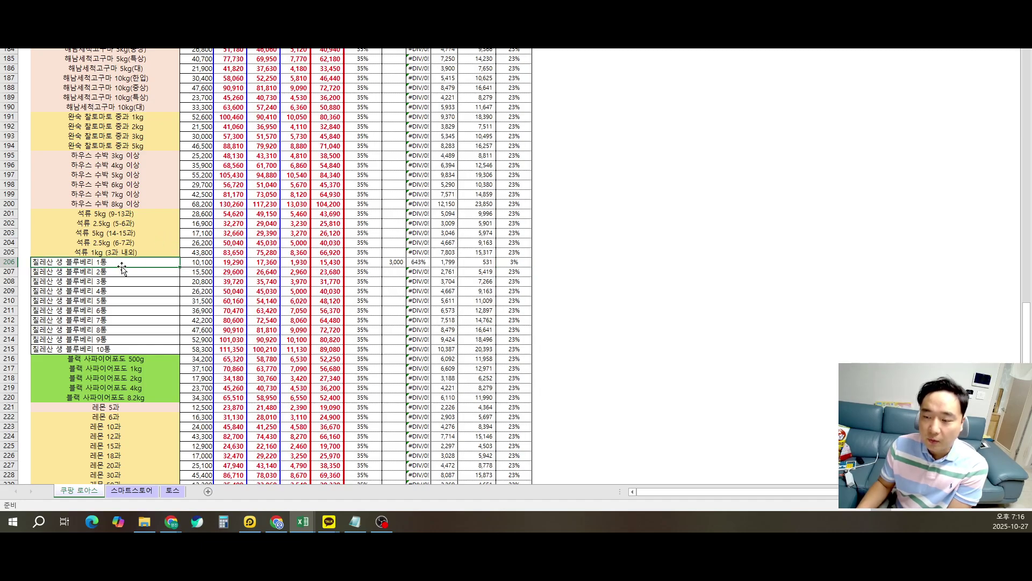
{"action": "left_click", "coordinate": [418, 262]}
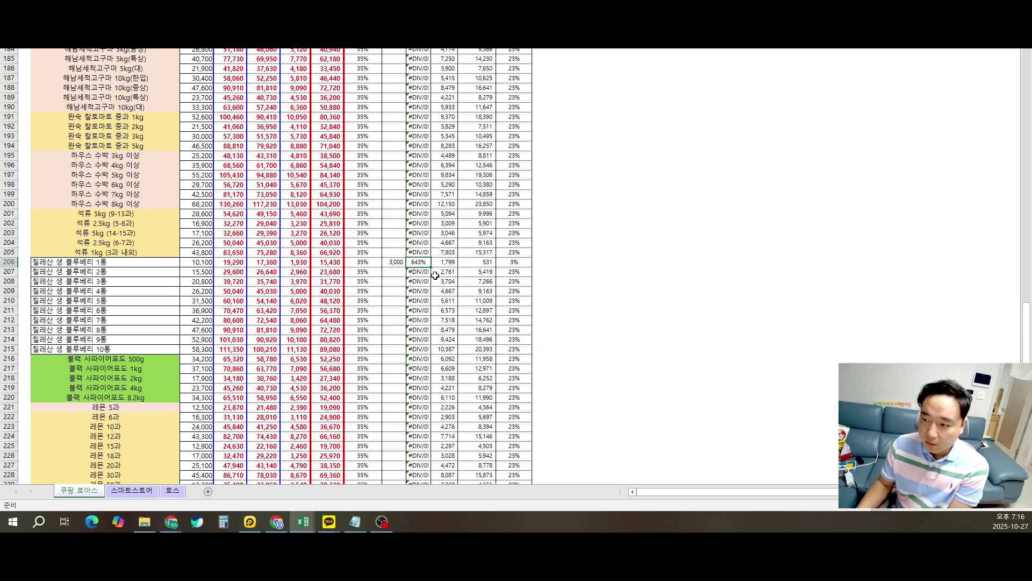
Switch to Coupang Ads and look over the ad reports (광고보고서) page and the campaign list's performance columns
{"action": "mouse_move", "coordinate": [180, 528]}
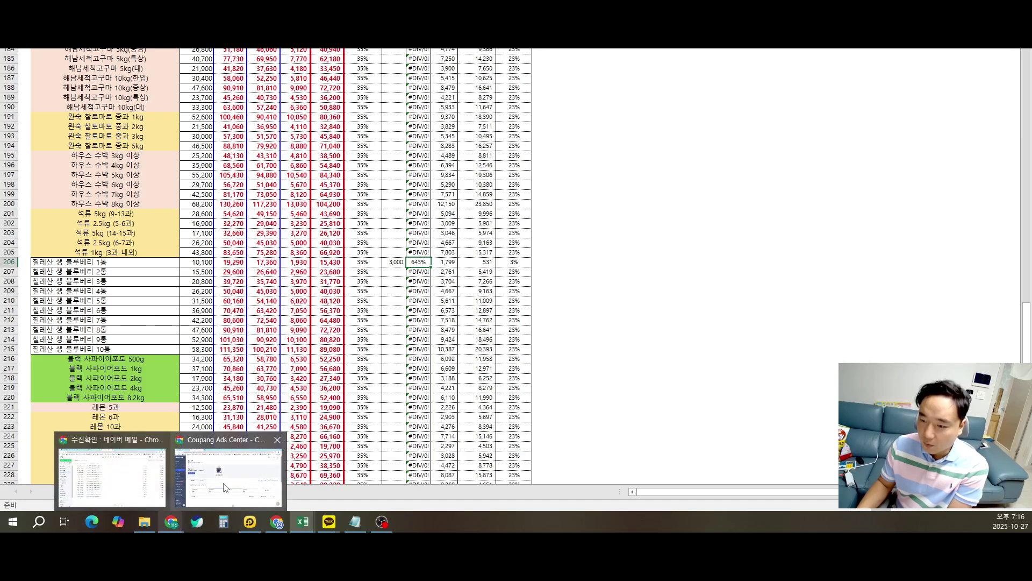
{"action": "left_click", "coordinate": [220, 473]}
{"action": "scroll", "coordinate": [630, 394], "scroll_direction": "down", "scroll_amount": 8}
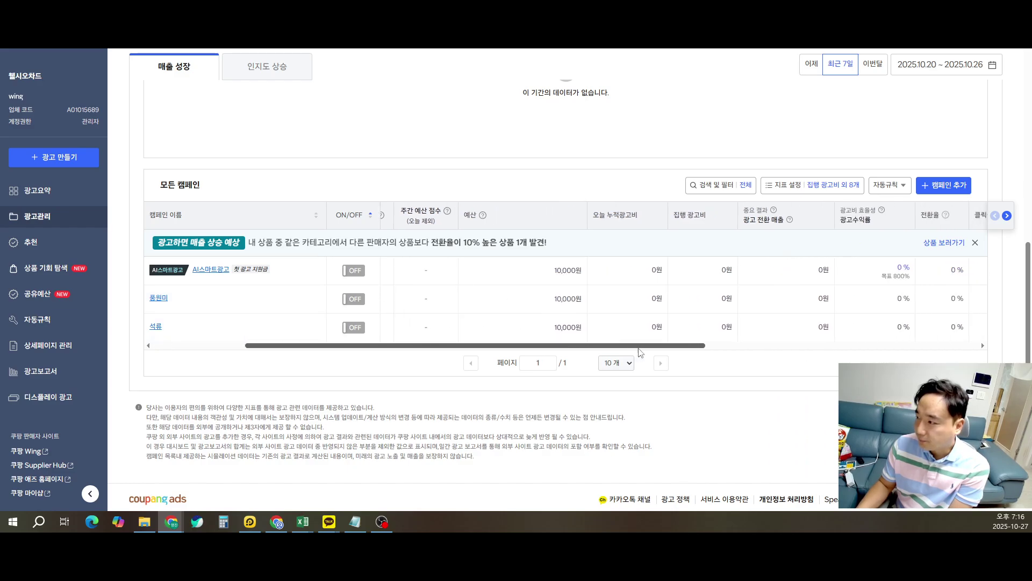
{"action": "left_click", "coordinate": [41, 371]}
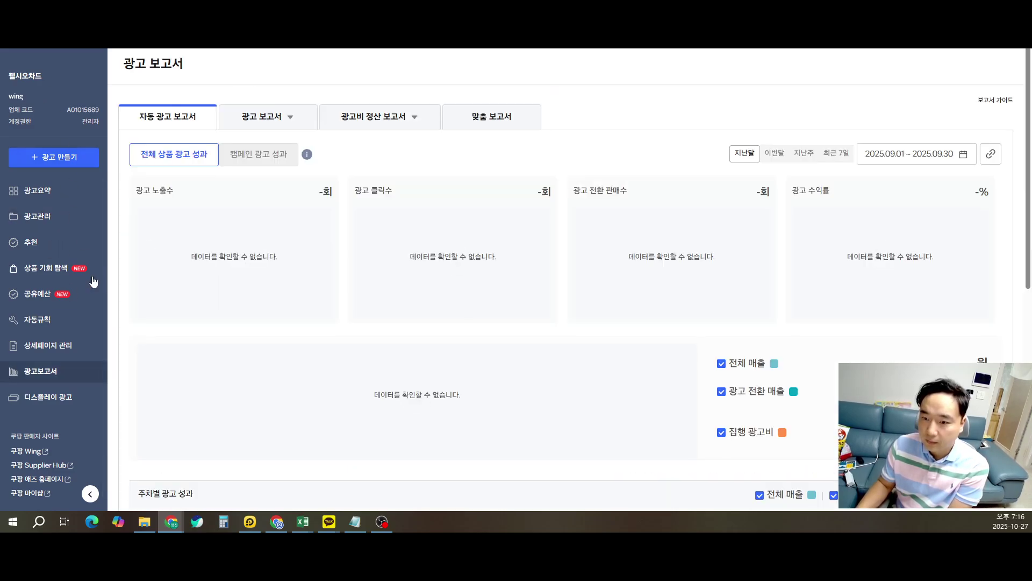
{"action": "key", "text": "alt+Left"}
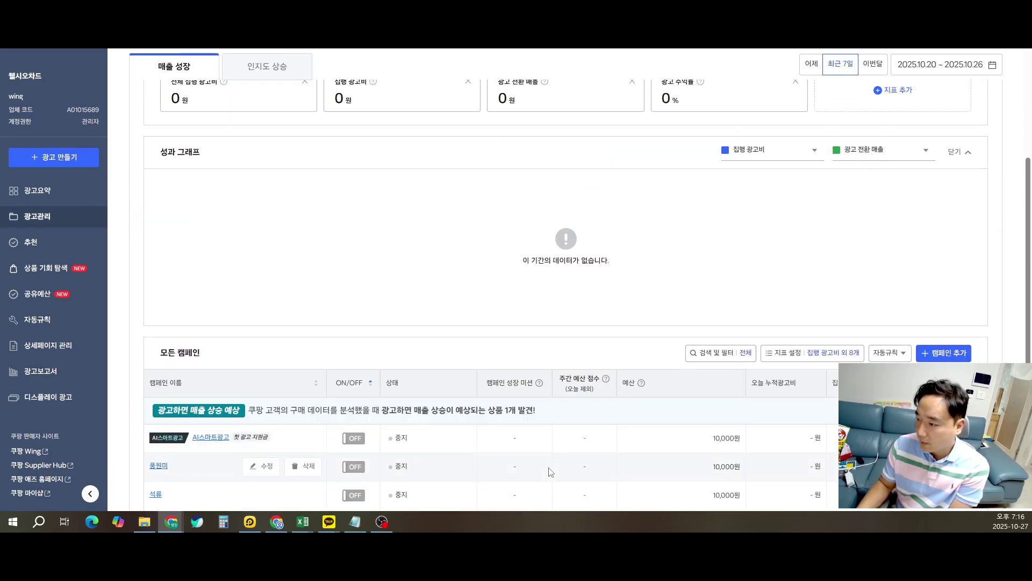
{"action": "left_click_drag", "start_coordinate": [579, 323], "coordinate": [825, 325]}
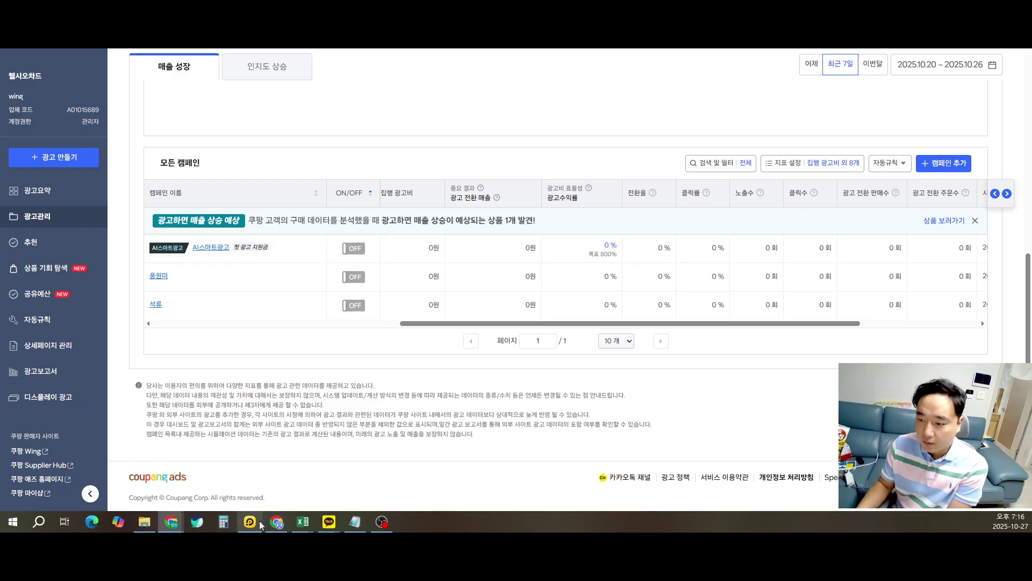
Switch to the Excel sheet and try ad costs (광고비) of 3,500 and 4,000 for 칠레산 생 블루베리 1통
{"action": "mouse_move", "coordinate": [307, 521]}
{"action": "left_click", "coordinate": [643, 473]}
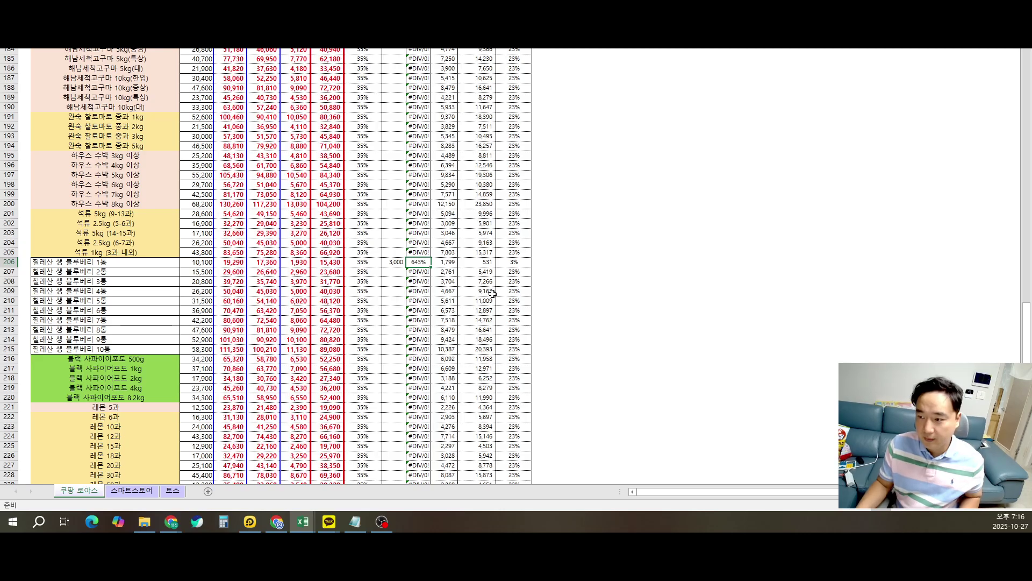
{"action": "scroll", "coordinate": [492, 294], "scroll_direction": "up", "scroll_amount": 2}
{"action": "left_click", "coordinate": [577, 264]}
{"action": "left_click", "coordinate": [513, 265]}
{"action": "type", "text": "3500"}
{"action": "key", "text": "Return"}
{"action": "key", "text": "Up"}
{"action": "type", "text": "4000"}
{"action": "key", "text": "Return"}
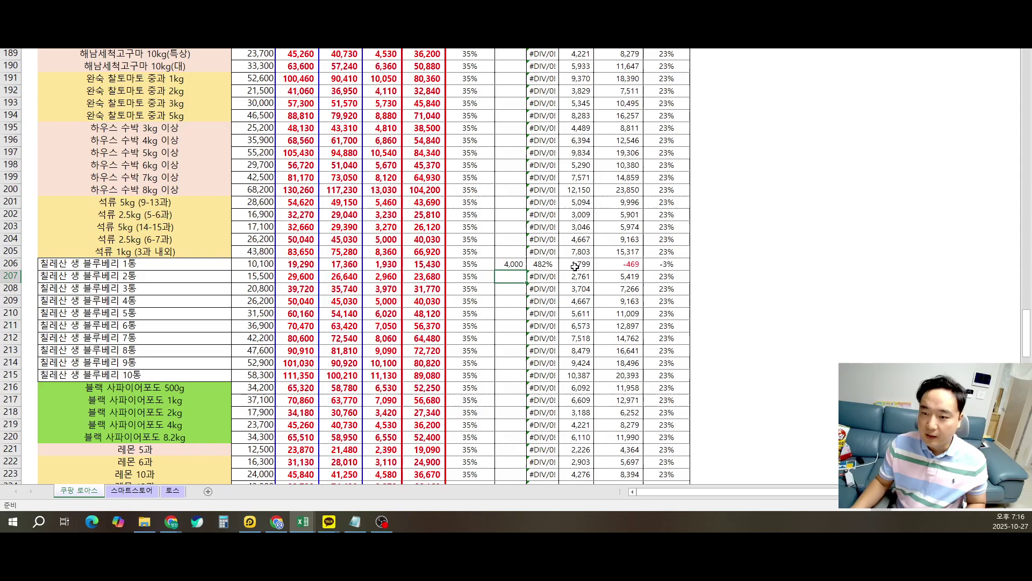
Examine the 칠레산 생 블루베리 1통 row from its product name through ad cost and ROAS to the final profit
{"action": "left_click", "coordinate": [198, 266]}
{"action": "key", "text": "Right"}
{"action": "key", "text": "Right"}
{"action": "key", "text": "Right"}
{"action": "key", "text": "Right"}
{"action": "key", "text": "Right"}
{"action": "key", "text": "Right"}
{"action": "key", "text": "Right"}
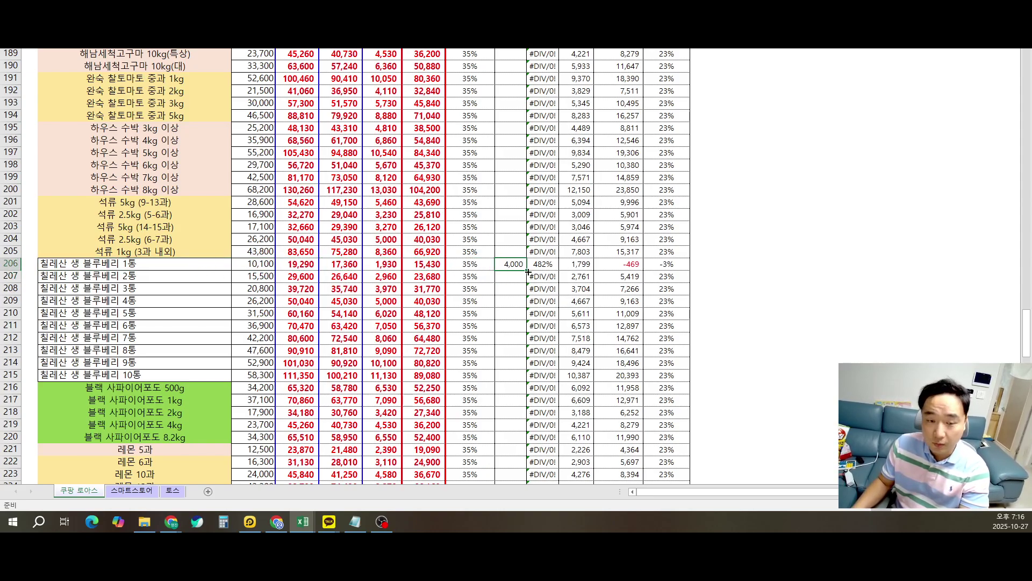
{"action": "left_click", "coordinate": [536, 262]}
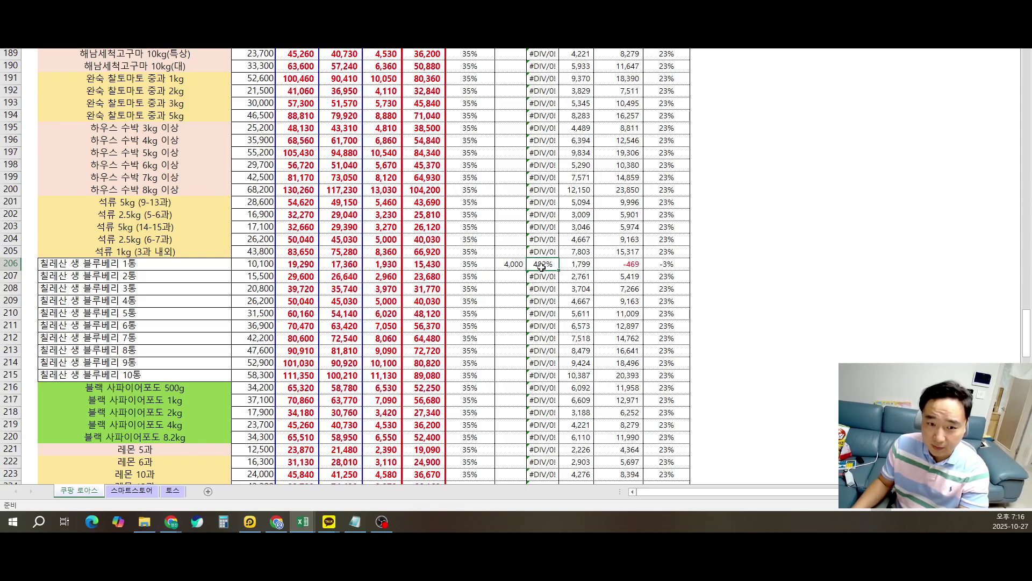
{"action": "key", "text": "Right"}
{"action": "key", "text": "Right"}
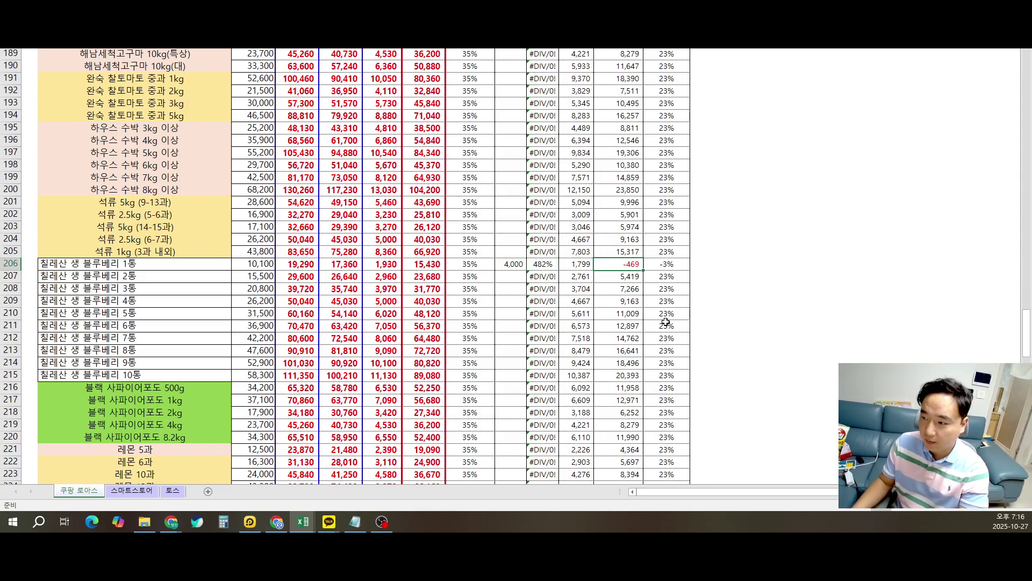
Set the ad cost of 칠레산 생 블루베리 1통 to 3,500
{"action": "key", "text": "Left"}
{"action": "key", "text": "Left"}
{"action": "key", "text": "Left"}
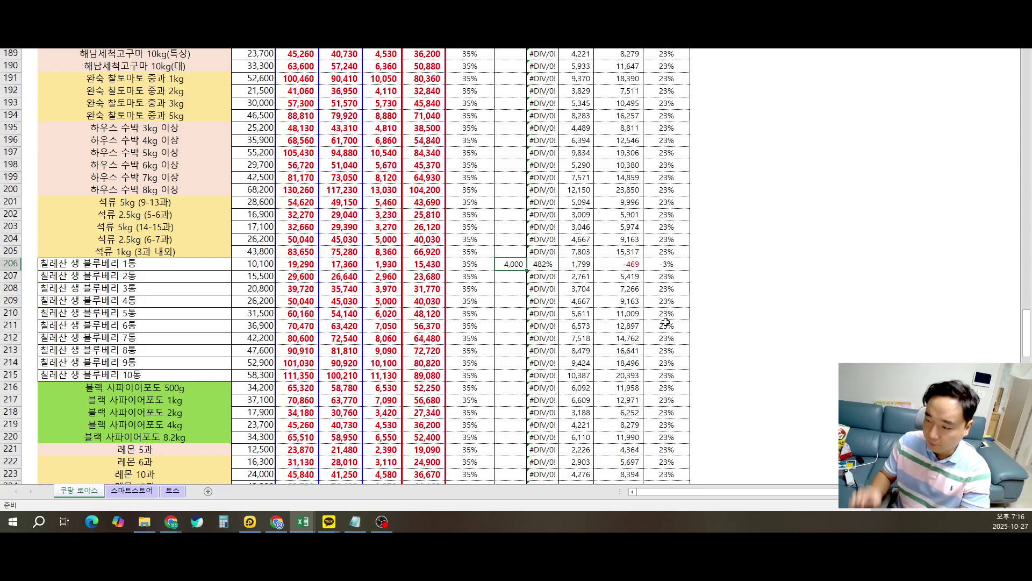
{"action": "type", "text": "3500"}
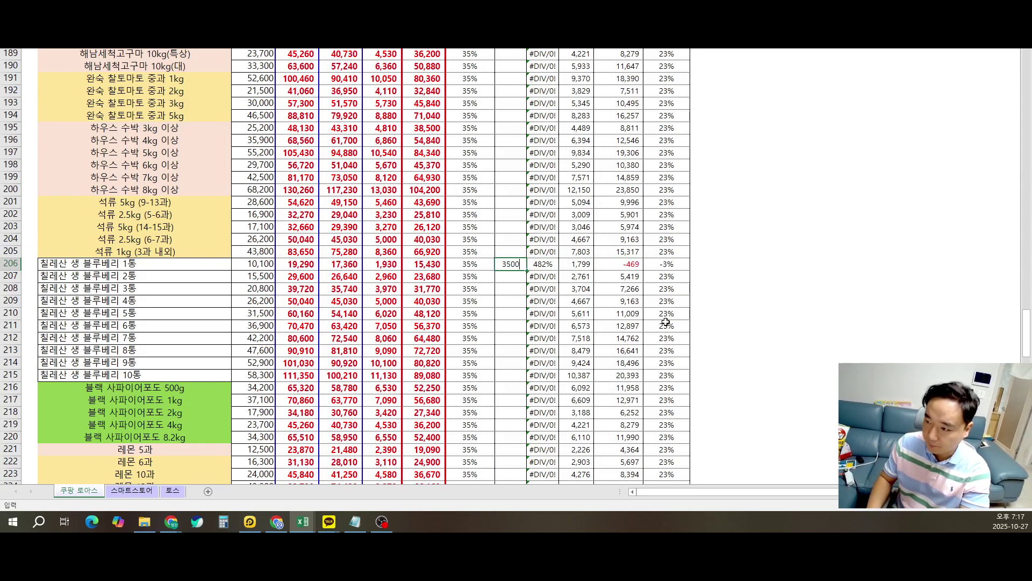
{"action": "key", "text": "Return"}
{"action": "key", "text": "Up"}
{"action": "key", "text": "Right"}
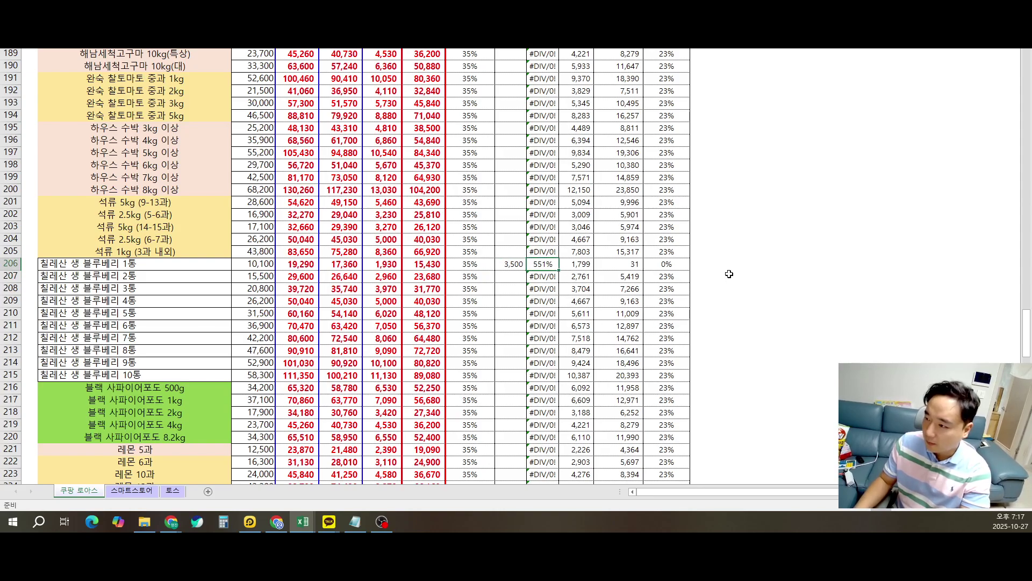
{"action": "type", "text": "600"}
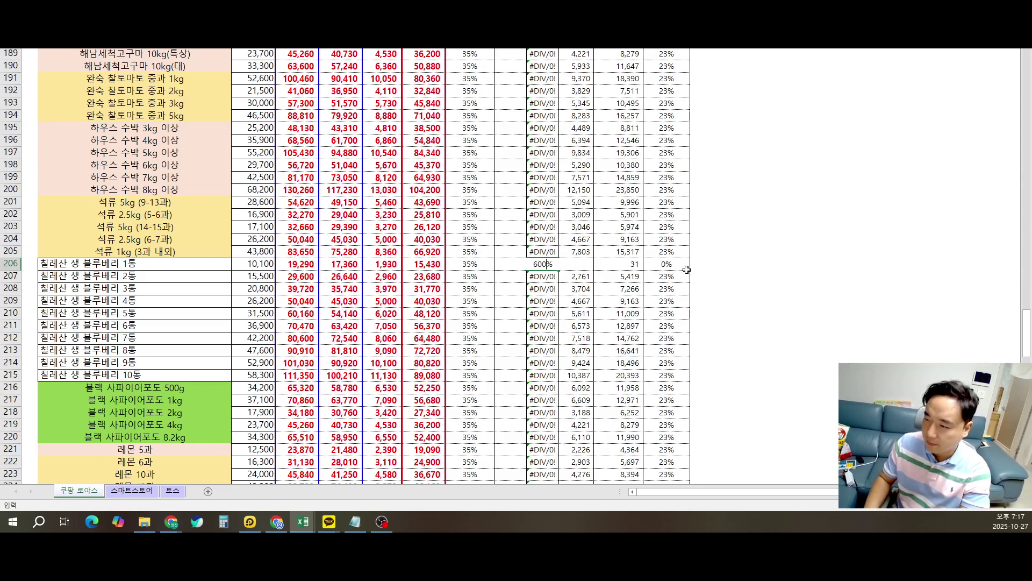
{"action": "key", "text": "Escape"}
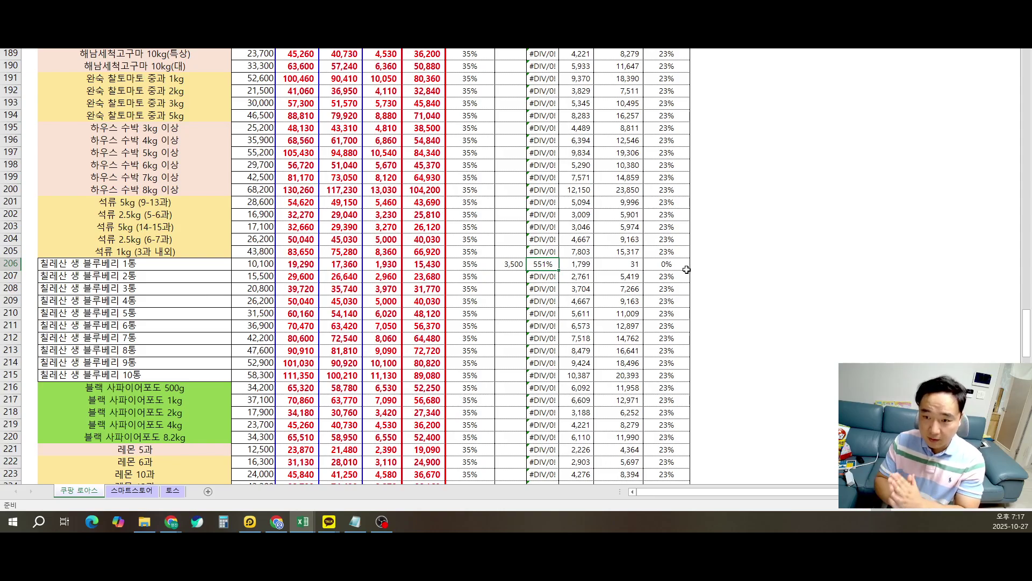
Examine the ad cost, ROAS, fee and margin rate cells of 칠레산 생 블루베리 1통
{"action": "left_click", "coordinate": [521, 263]}
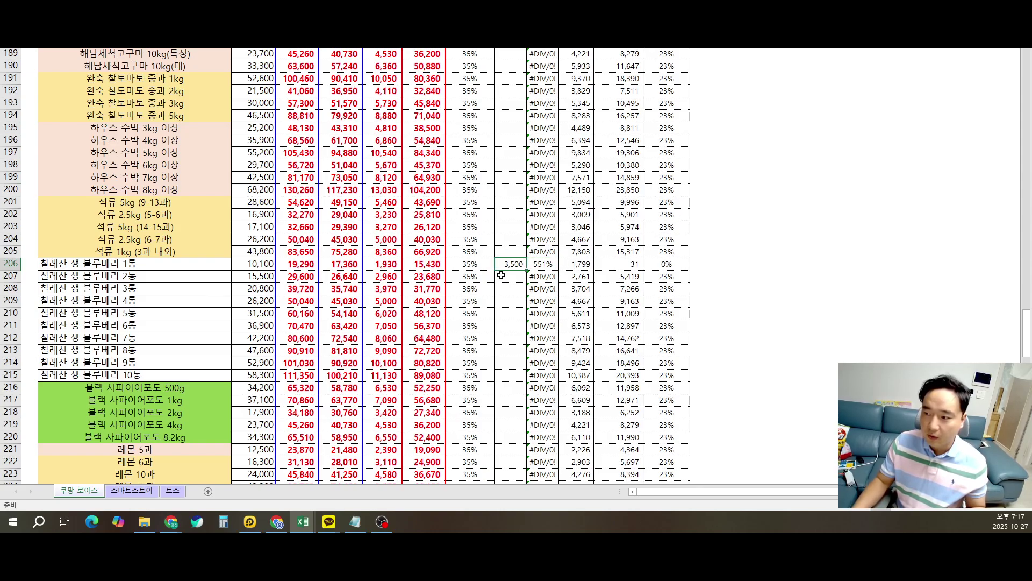
{"action": "left_click", "coordinate": [543, 263]}
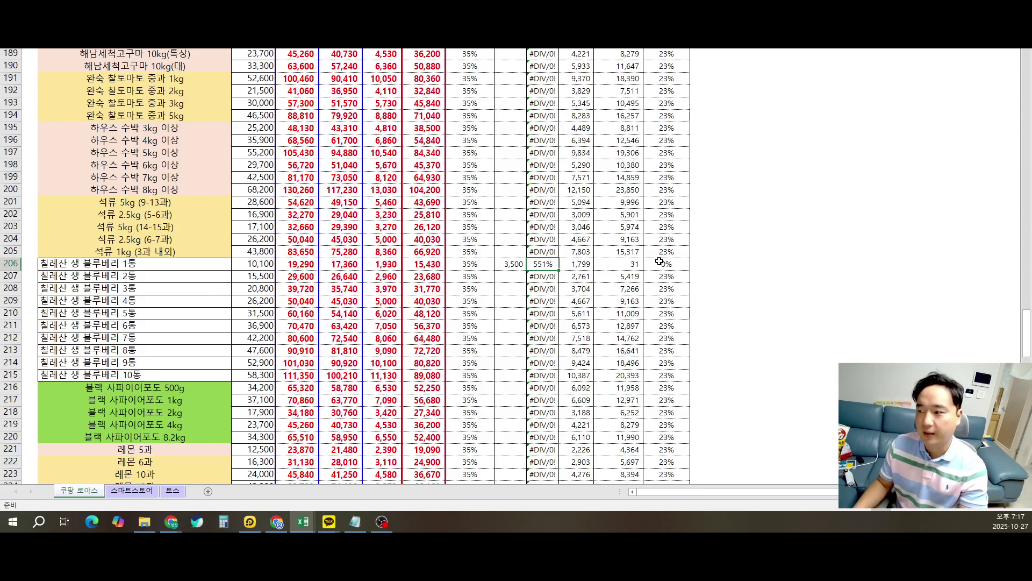
{"action": "key", "text": "Right"}
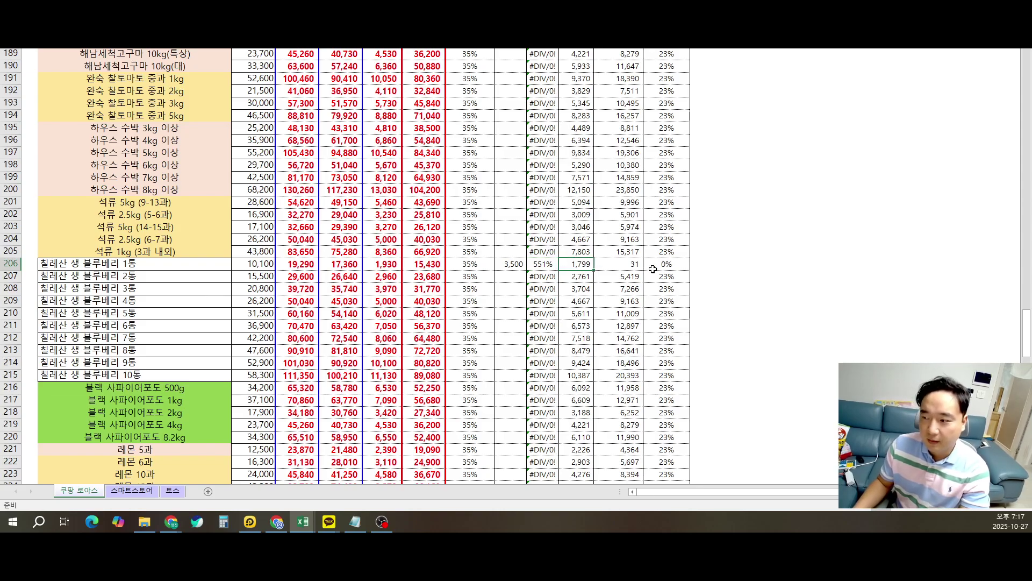
{"action": "left_click", "coordinate": [536, 266]}
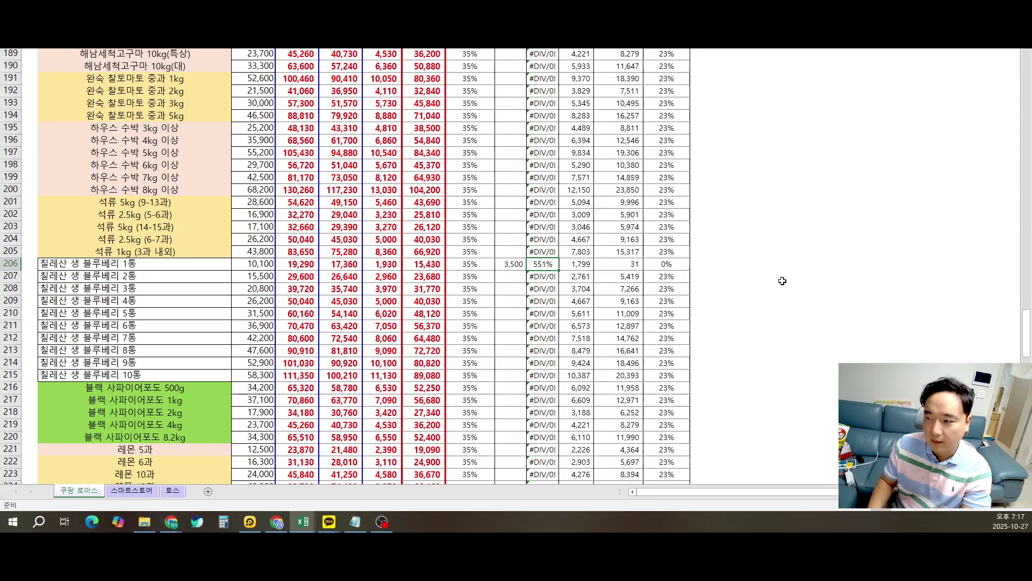
{"action": "key", "text": "Left"}
{"action": "key", "text": "Left"}
{"action": "key", "text": "Left"}
{"action": "key", "text": "Right"}
{"action": "key", "text": "Right"}
{"action": "key", "text": "Right"}
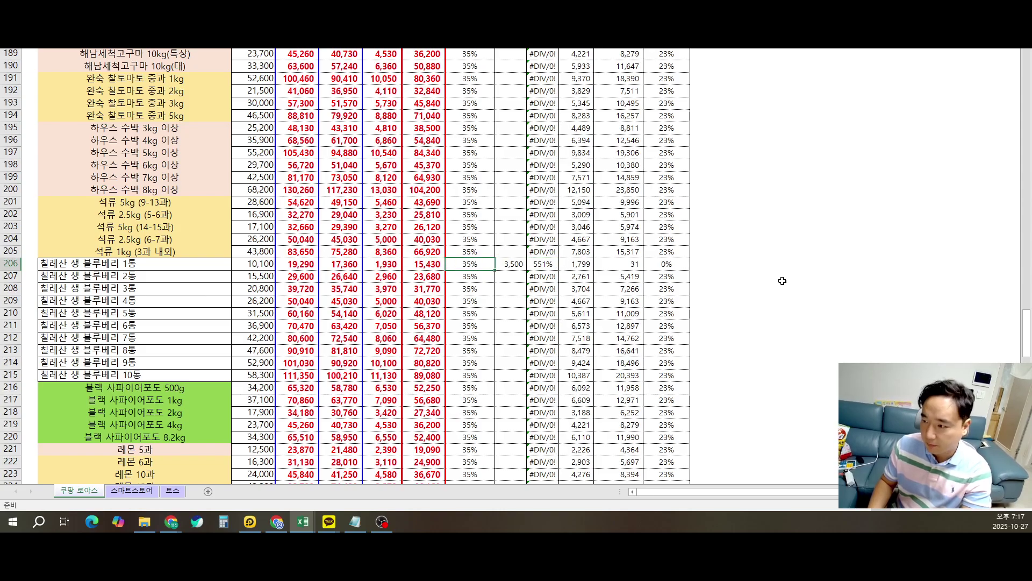
Enter 2,000 as the ad cost of 칠레산 생 블루베리 1통 and check the ROAS it gives
{"action": "key", "text": "Left"}
{"action": "type", "text": "2,000"}
{"action": "key", "text": "Return"}
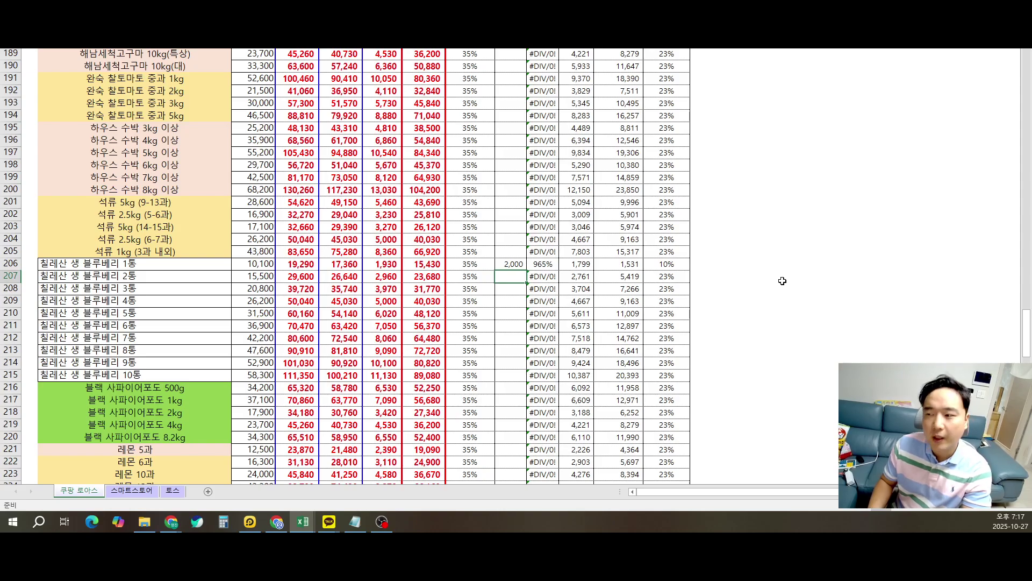
{"action": "left_click", "coordinate": [551, 272]}
{"action": "left_click", "coordinate": [551, 264]}
{"action": "key", "text": "Left"}
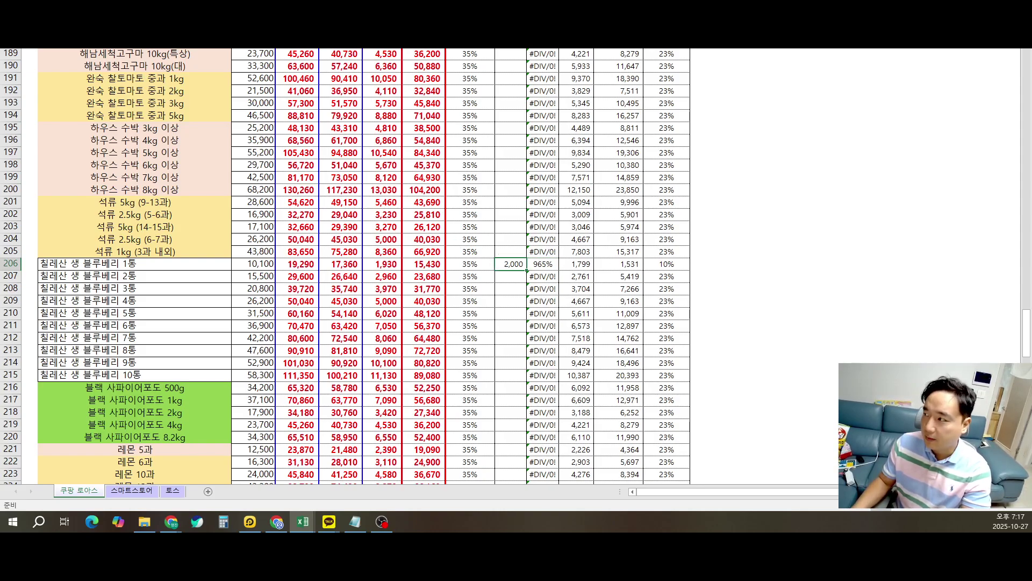
Switch to Coupang Ads and limit the campaign performance period to yesterday (어제)
{"action": "key", "text": "alt+Tab"}
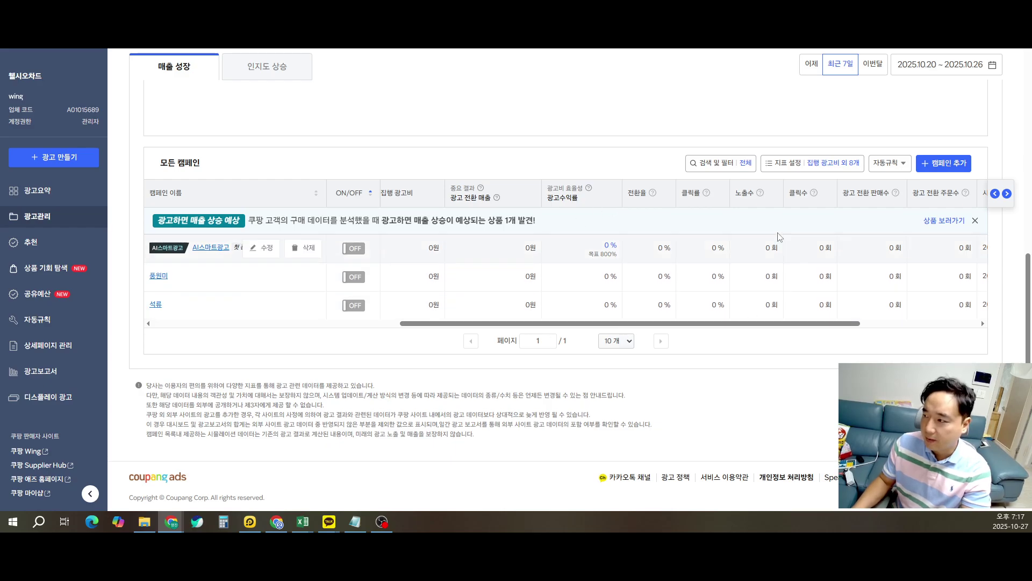
{"action": "scroll", "coordinate": [675, 120], "scroll_direction": "up", "scroll_amount": 3}
{"action": "left_click", "coordinate": [839, 71]}
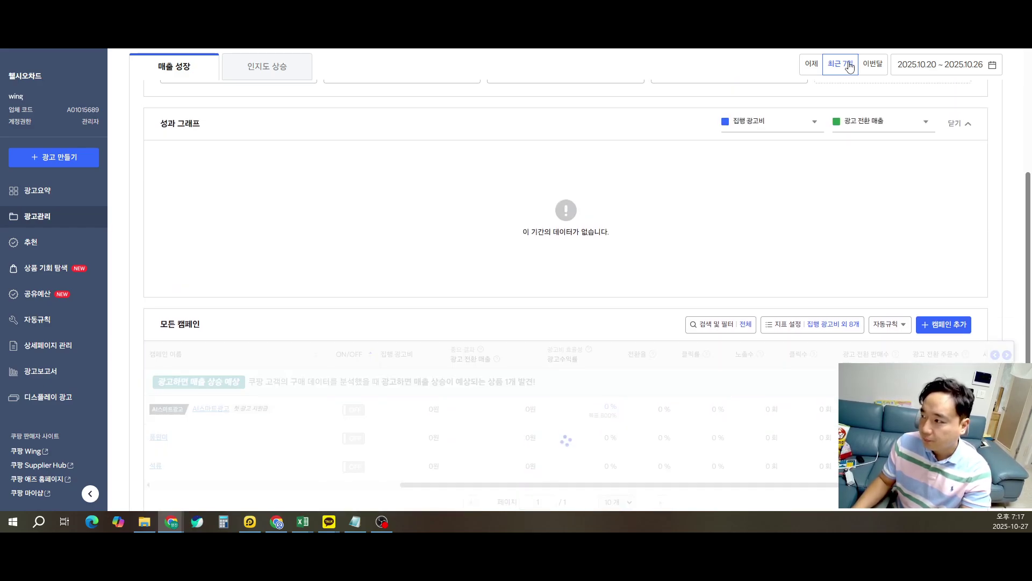
{"action": "left_click", "coordinate": [810, 65]}
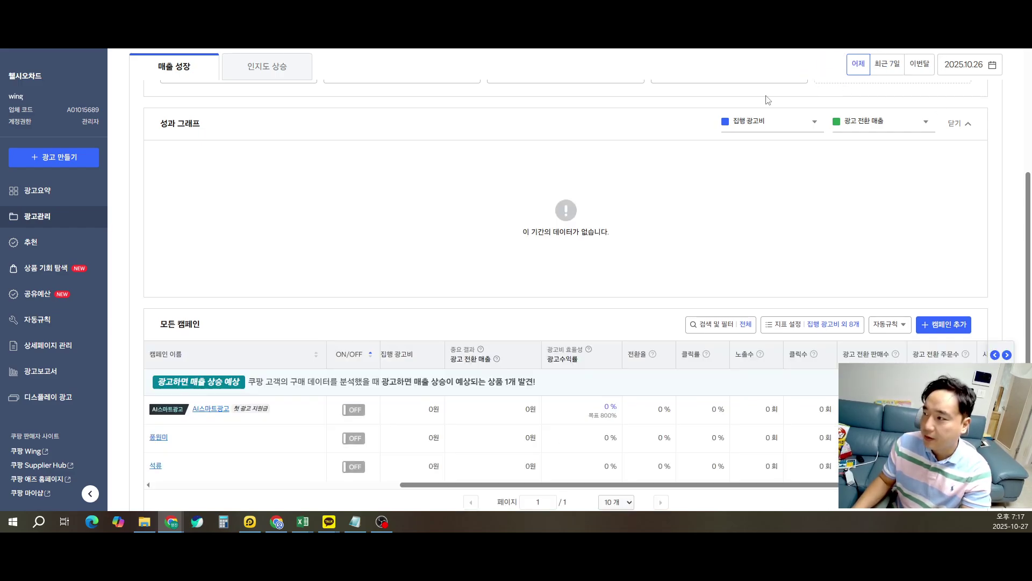
Examine the ad return (광고수익률) column of the campaign list, especially the target rate of the AI스마트광고 campaign
{"action": "scroll", "coordinate": [772, 242], "scroll_direction": "down", "scroll_amount": 3}
{"action": "mouse_move", "coordinate": [601, 329]}
{"action": "left_mouse_down"}
{"action": "mouse_move", "coordinate": [687, 329]}
{"action": "mouse_move", "coordinate": [607, 329]}
{"action": "left_mouse_up"}
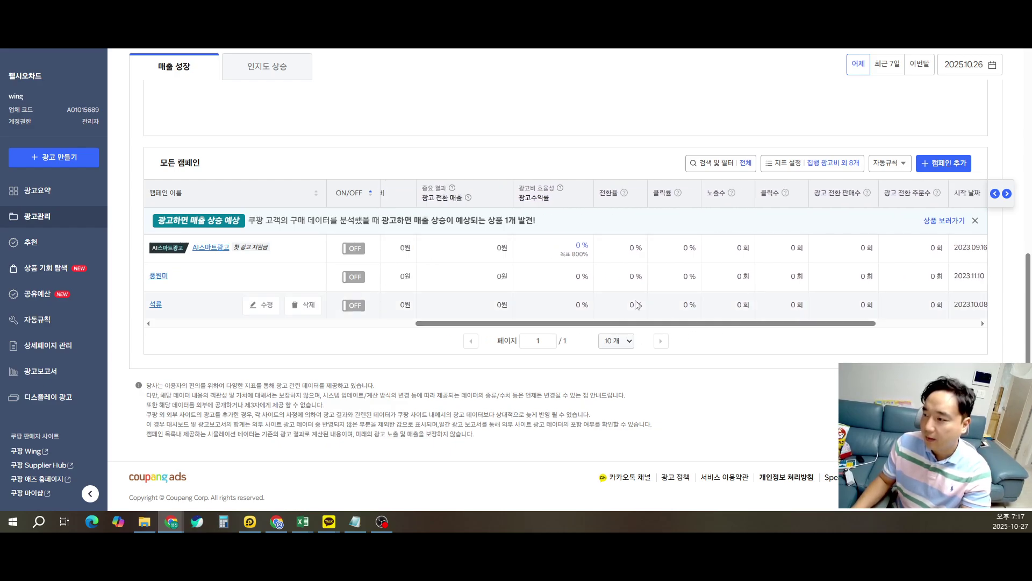
{"action": "left_click_drag", "start_coordinate": [553, 242], "coordinate": [583, 244]}
{"action": "left_click", "coordinate": [603, 241]}
{"action": "left_click", "coordinate": [582, 244]}
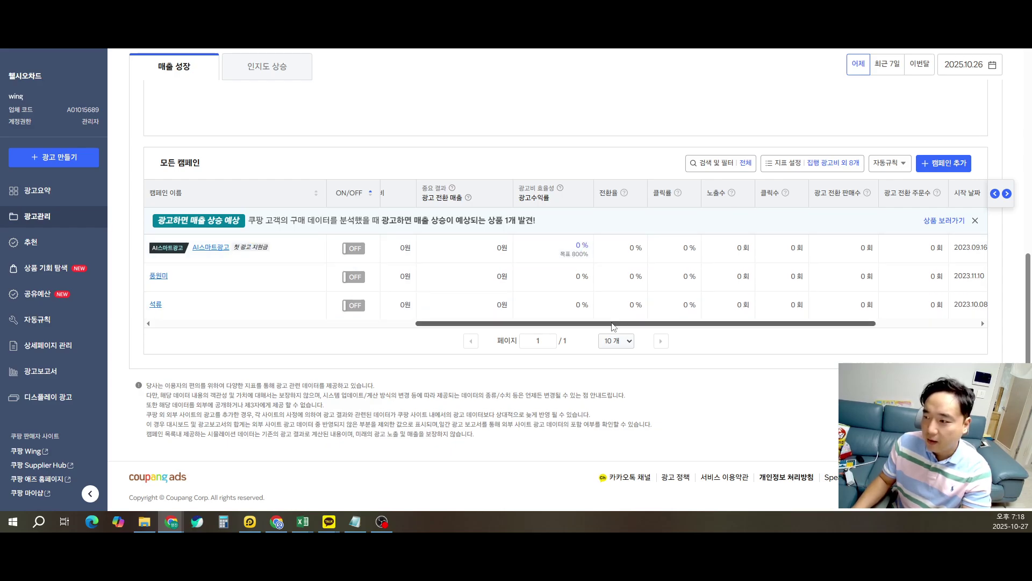
{"action": "left_click_drag", "start_coordinate": [612, 324], "coordinate": [596, 325]}
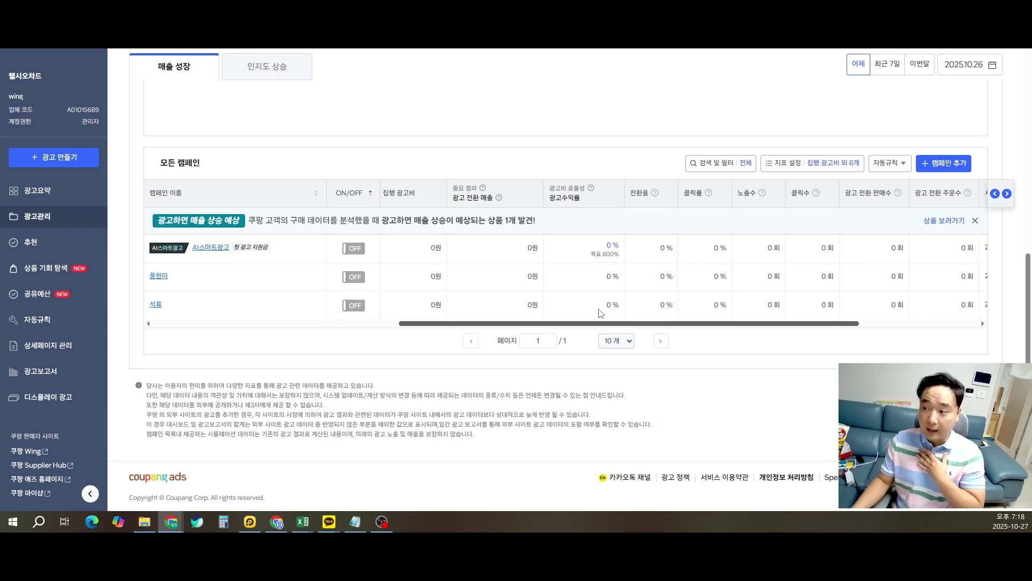
{"action": "left_click_drag", "start_coordinate": [601, 254], "coordinate": [622, 253]}
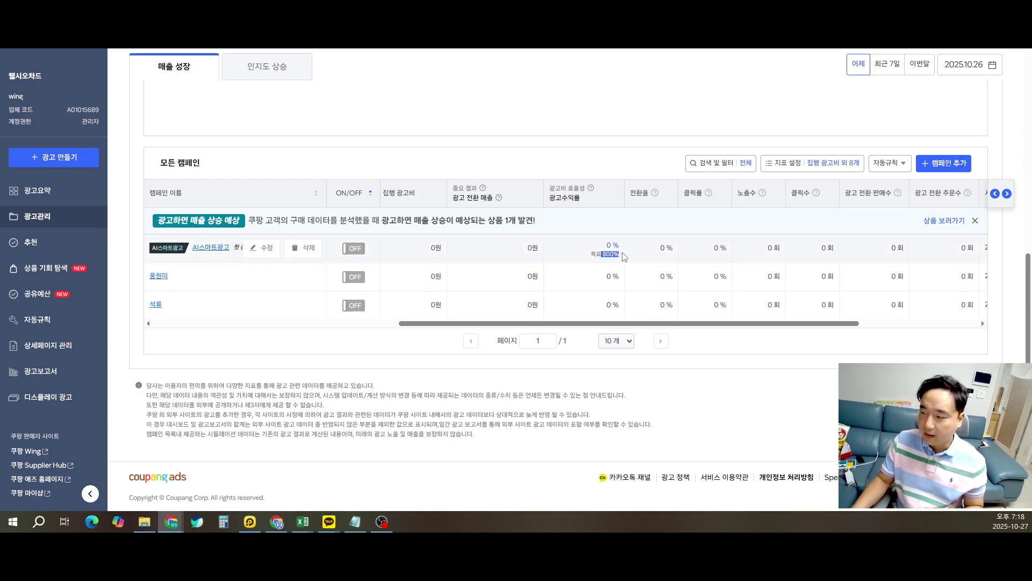
{"action": "left_click", "coordinate": [586, 261]}
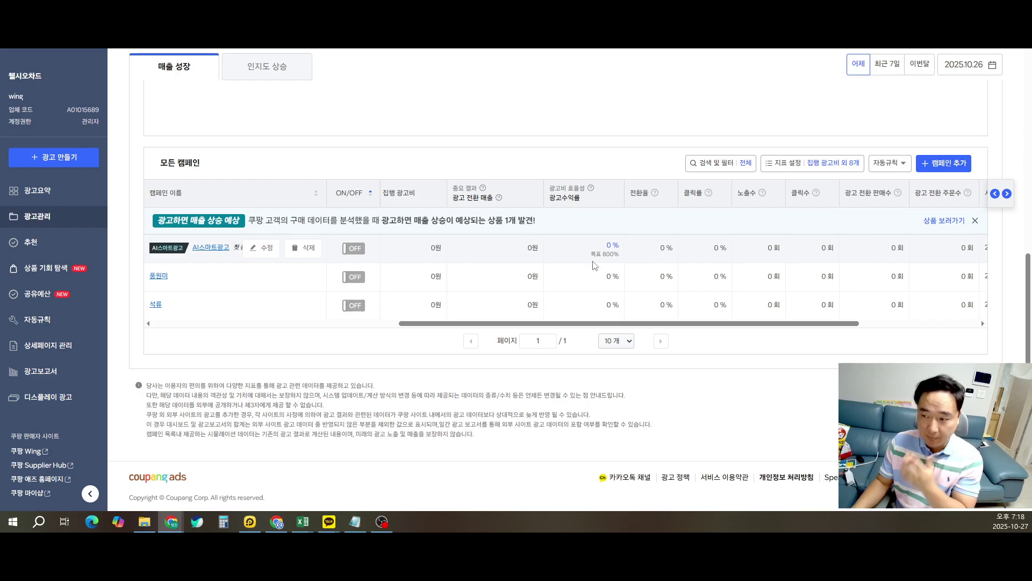
{"action": "left_click_drag", "start_coordinate": [766, 324], "coordinate": [452, 288]}
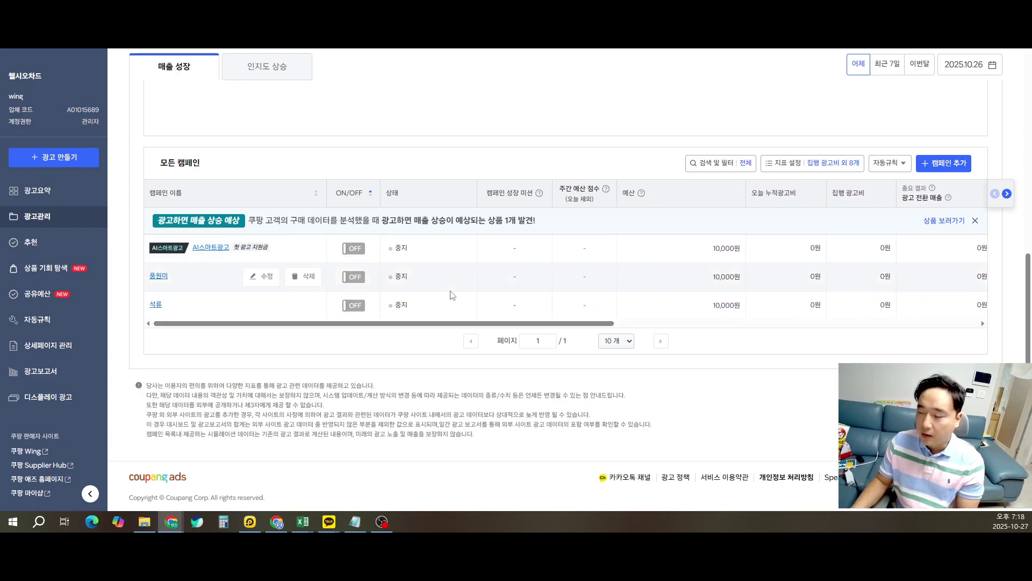
Reload the ad management page and start a new campaign, going to its basic settings (기본 설정)
{"action": "scroll", "coordinate": [468, 279], "scroll_direction": "up", "scroll_amount": 3}
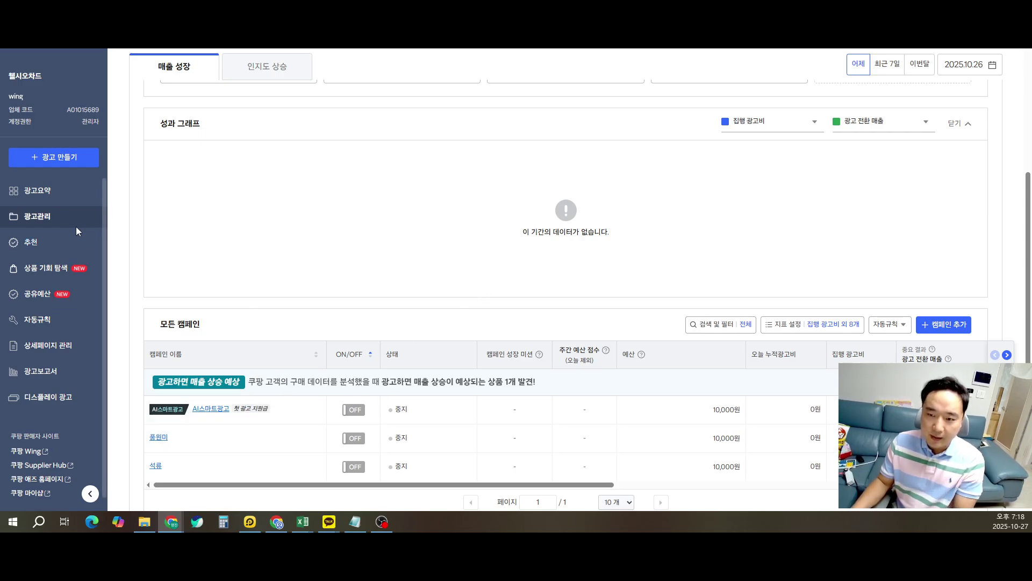
{"action": "key", "text": "F5"}
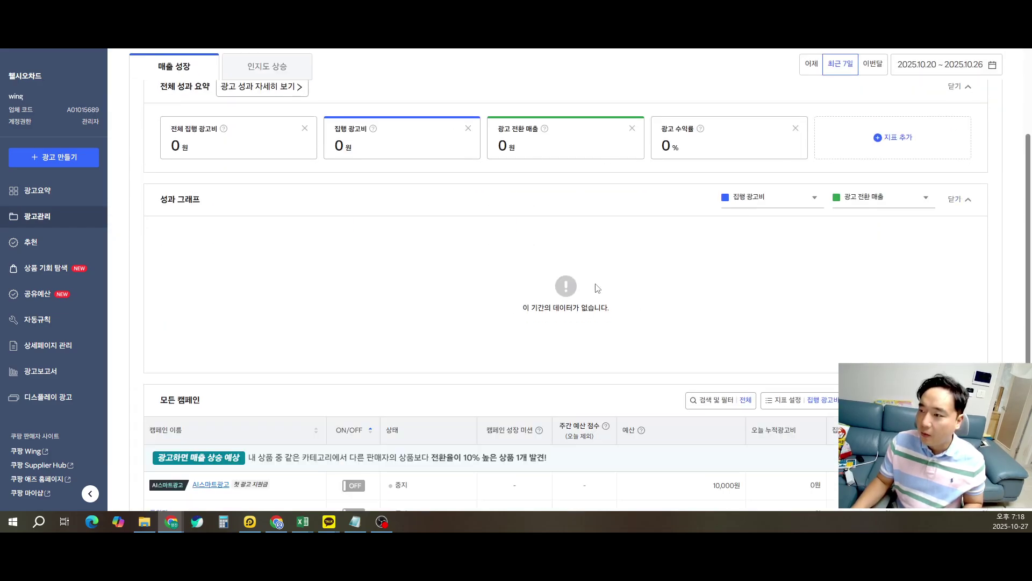
{"action": "scroll", "coordinate": [847, 361], "scroll_direction": "down", "scroll_amount": 1}
{"action": "left_click", "coordinate": [943, 350]}
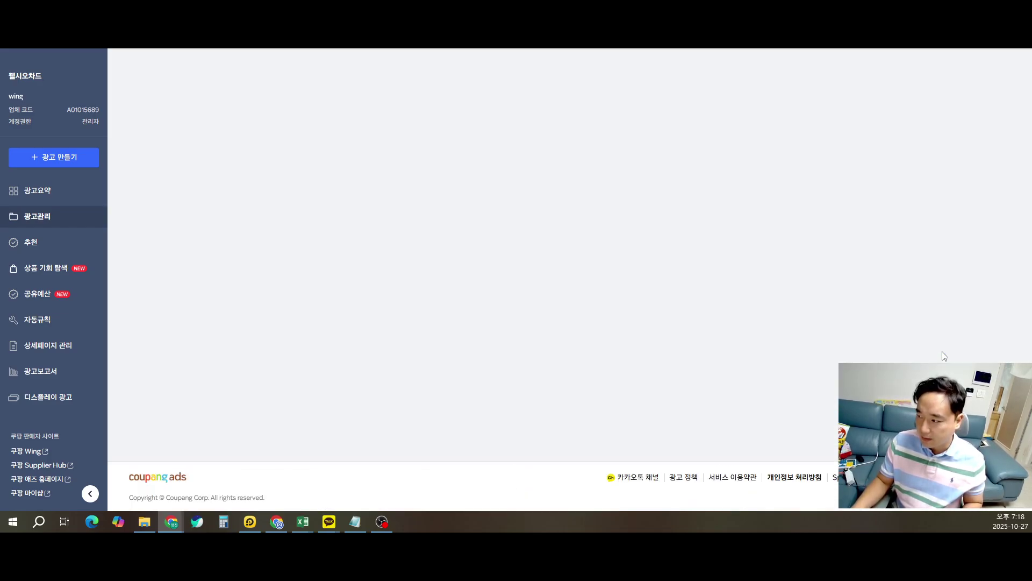
{"action": "scroll", "coordinate": [355, 283], "scroll_direction": "down", "scroll_amount": 3}
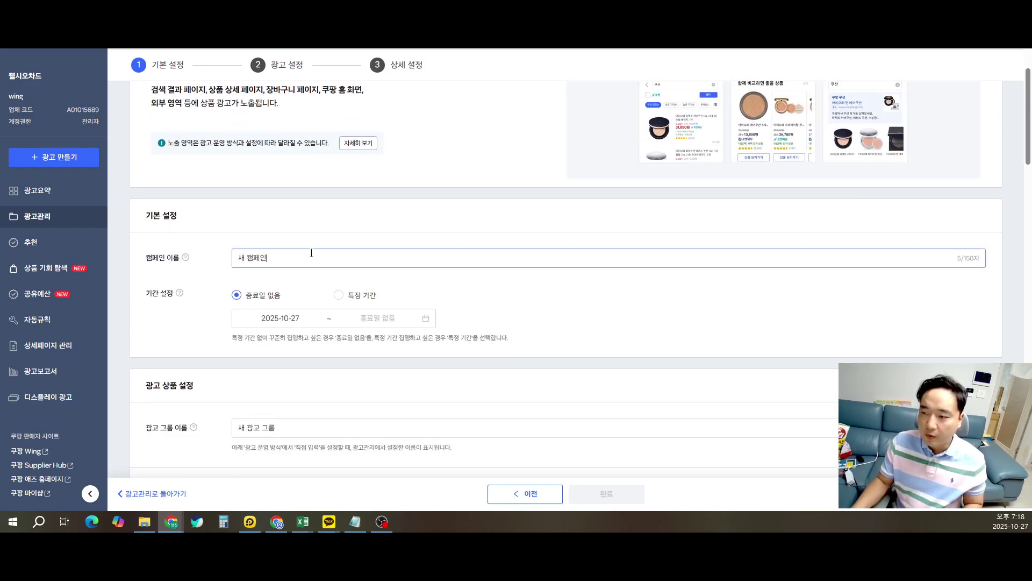
Name the campaign 생블루베리 and add the four 칠레산 생블루베리 products (1통, 2통, 4통, 6통) as its advertised products
{"action": "triple_click", "coordinate": [350, 257]}
{"action": "type", "text": "생븨"}
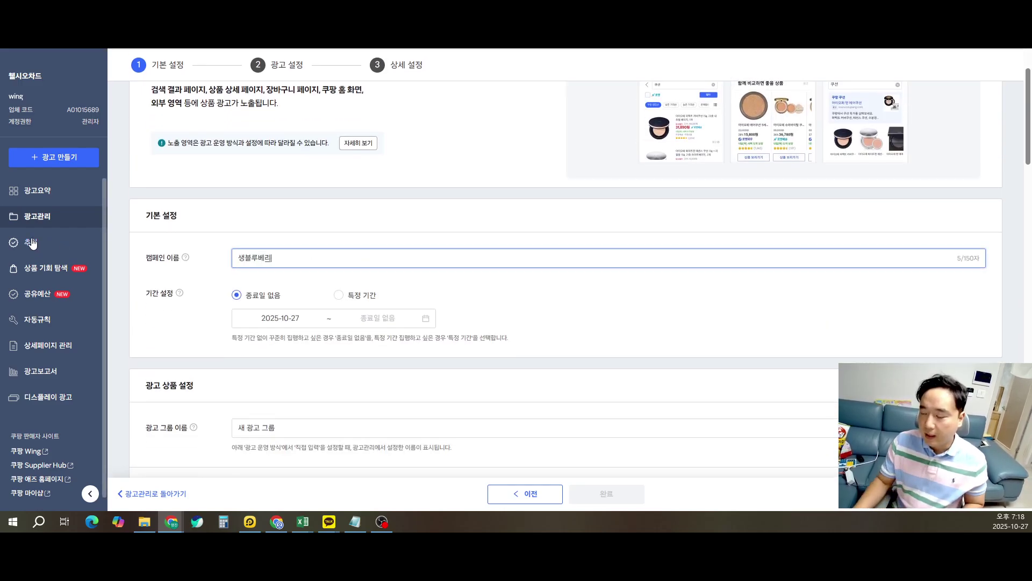
{"action": "scroll", "coordinate": [254, 270], "scroll_direction": "down", "scroll_amount": 3}
{"action": "scroll", "coordinate": [414, 350], "scroll_direction": "down", "scroll_amount": 3}
{"action": "scroll", "coordinate": [408, 383], "scroll_direction": "down", "scroll_amount": 3}
{"action": "scroll", "coordinate": [539, 232], "scroll_direction": "up", "scroll_amount": 4}
{"action": "scroll", "coordinate": [540, 233], "scroll_direction": "down", "scroll_amount": 5}
{"action": "left_click", "coordinate": [537, 214]}
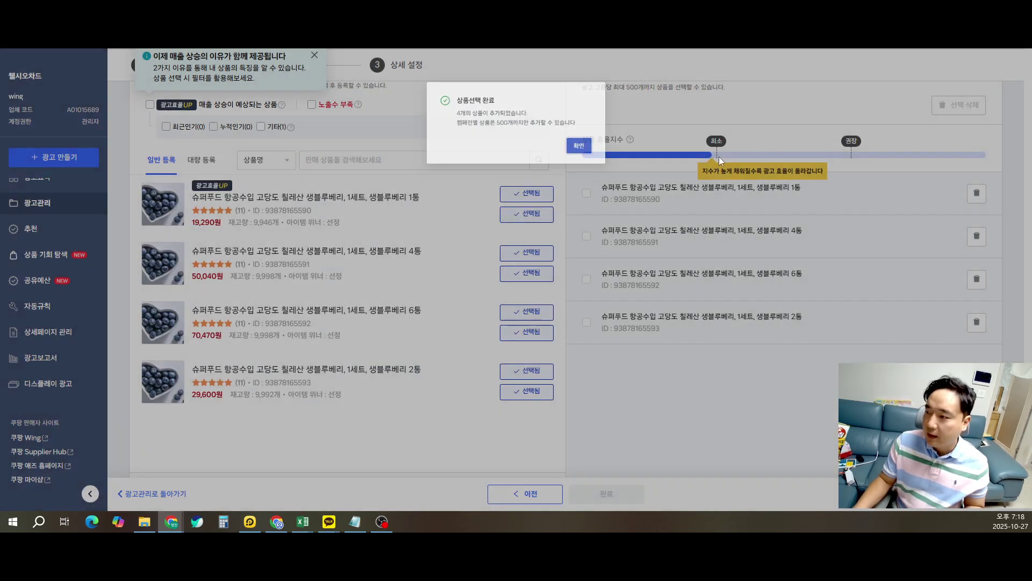
{"action": "left_click", "coordinate": [583, 147]}
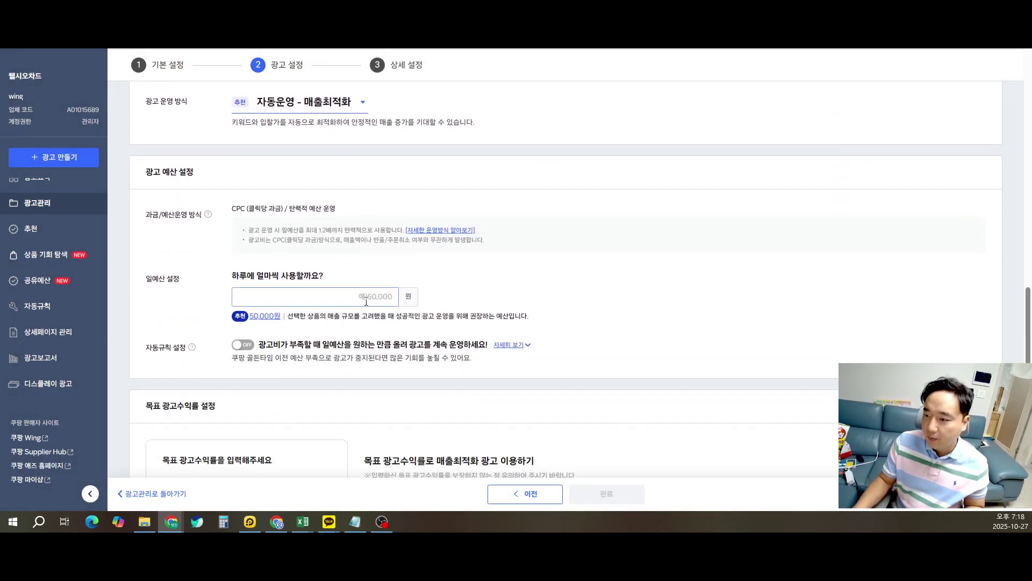
Set the campaign's daily budget (일예산) to 30,000원 and its target ad return (목표 광고수익률) to 800%
{"action": "type", "text": "300"}
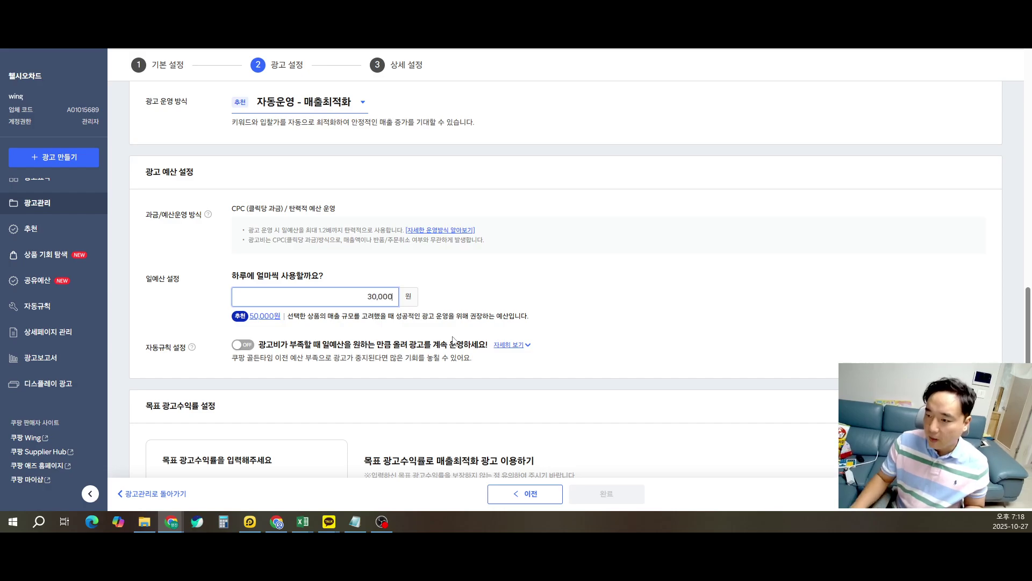
{"action": "left_click", "coordinate": [654, 325]}
{"action": "scroll", "coordinate": [303, 400], "scroll_direction": "down", "scroll_amount": 3}
{"action": "left_click", "coordinate": [280, 339]}
{"action": "type", "text": "100"}
{"action": "key", "text": "BackSpace"}
{"action": "key", "text": "BackSpace"}
{"action": "key", "text": "BackSpace"}
{"action": "type", "text": "8000"}
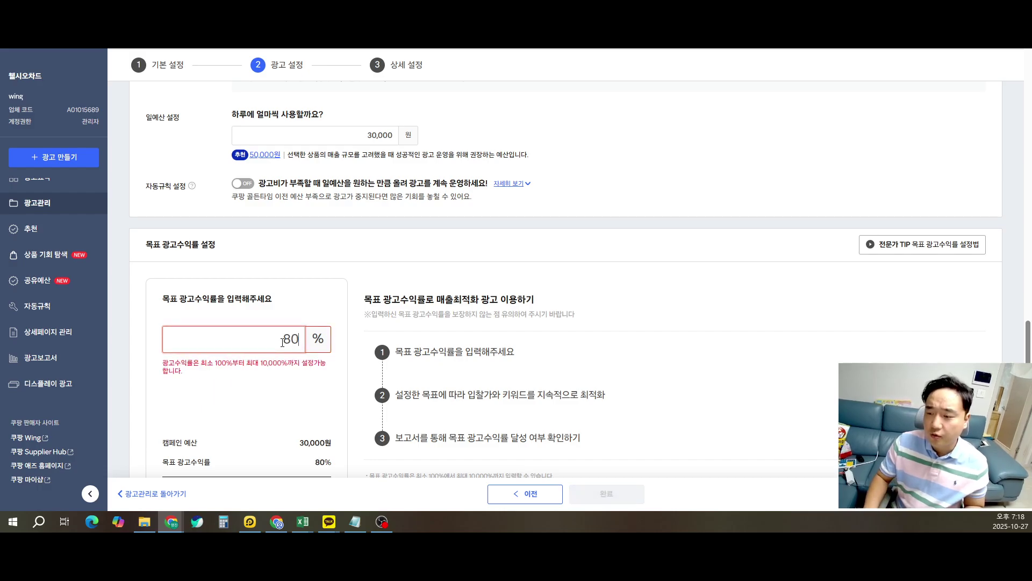
{"action": "key", "text": "BackSpace"}
Complete the registration of the 생블루베리 campaign, leaving automatic discount coupons (할인쿠폰 자동 적용) on
{"action": "scroll", "coordinate": [538, 387], "scroll_direction": "down", "scroll_amount": 4}
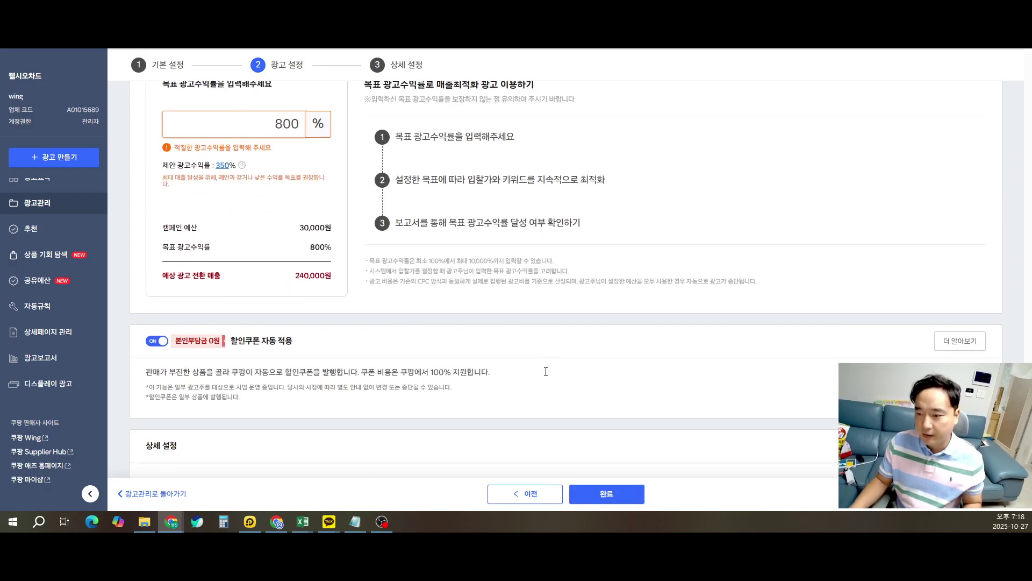
{"action": "scroll", "coordinate": [574, 343], "scroll_direction": "down", "scroll_amount": 2}
{"action": "left_click", "coordinate": [617, 498]}
{"action": "left_click", "coordinate": [613, 498]}
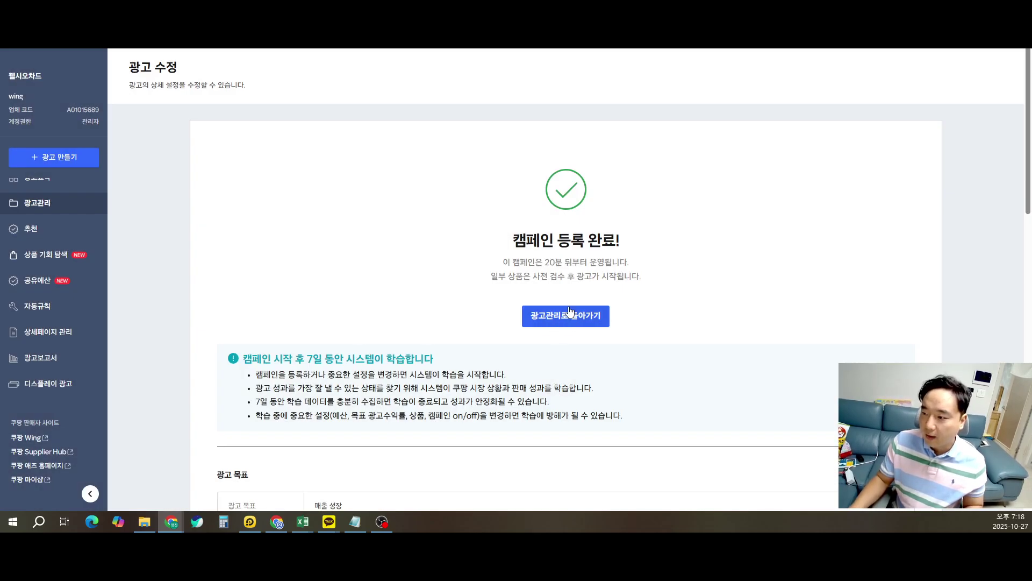
Return to ad management (광고관리) and check the status and budget of the 생블루베리 campaign in the campaign list
{"action": "left_click", "coordinate": [570, 315]}
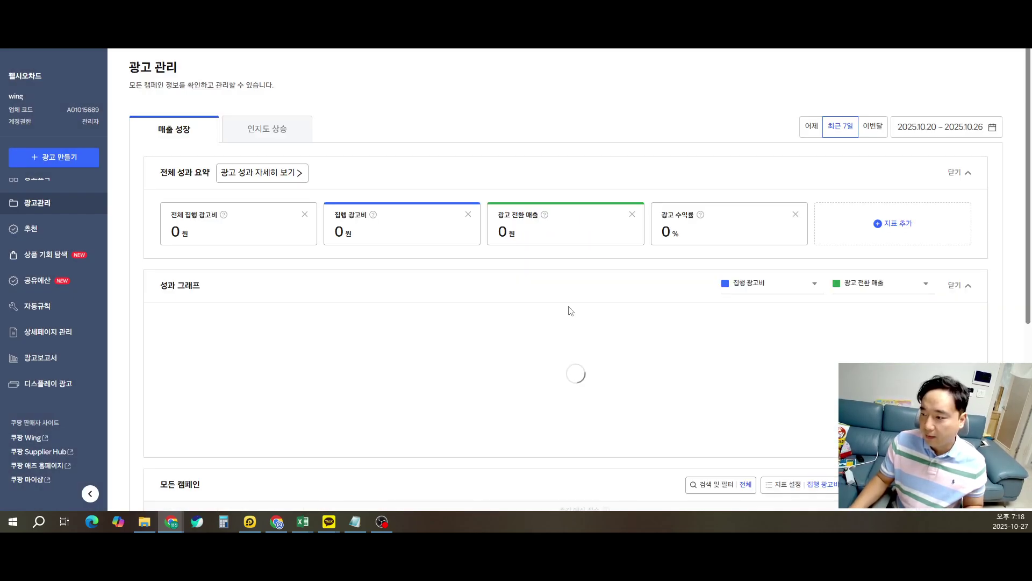
{"action": "scroll", "coordinate": [570, 311], "scroll_direction": "down", "scroll_amount": 3}
{"action": "scroll", "coordinate": [570, 310], "scroll_direction": "down", "scroll_amount": 1}
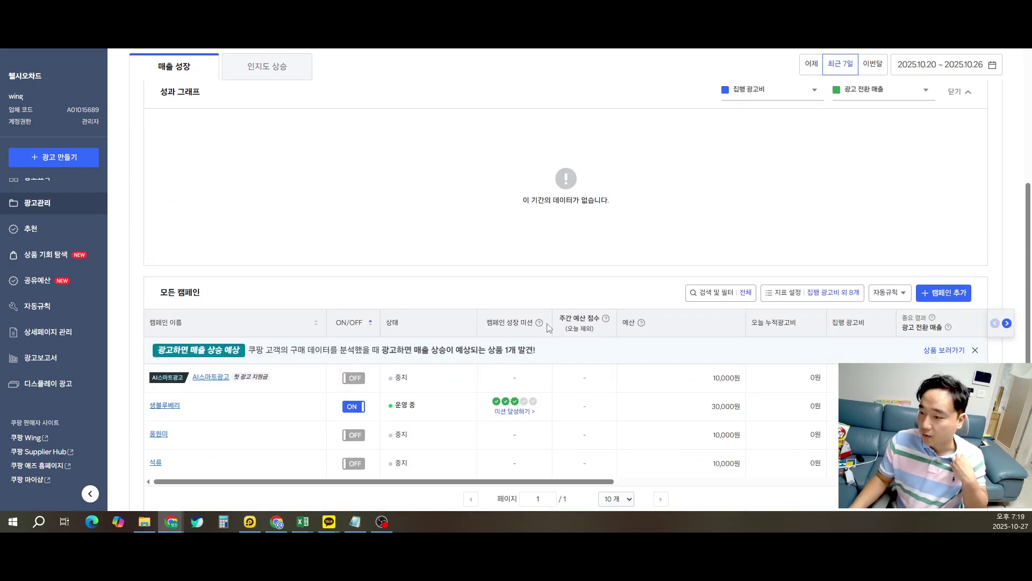
{"action": "scroll", "coordinate": [549, 328], "scroll_direction": "down", "scroll_amount": 2}
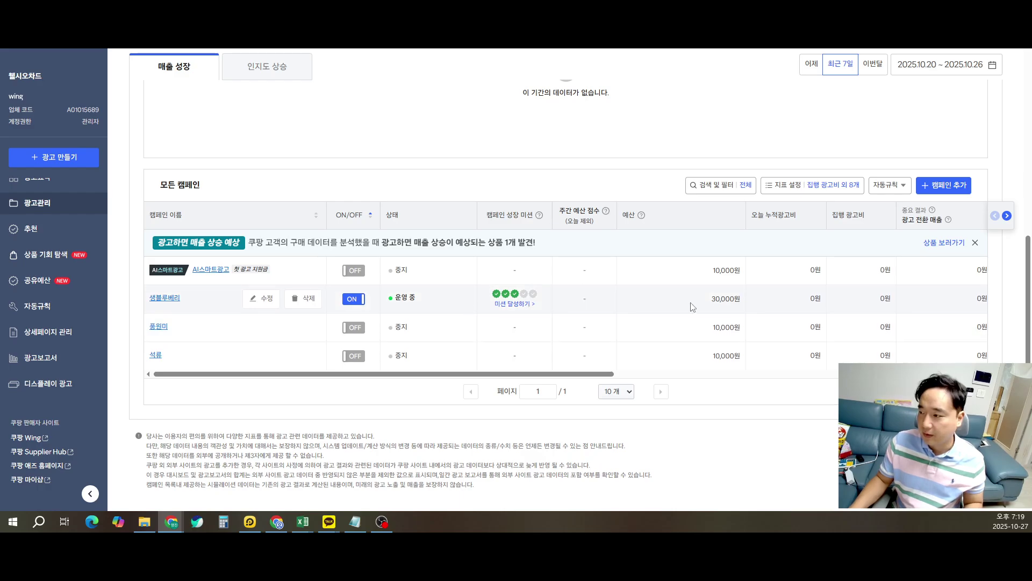
{"action": "left_click_drag", "start_coordinate": [151, 306], "coordinate": [522, 371]}
{"action": "left_click", "coordinate": [760, 414]}
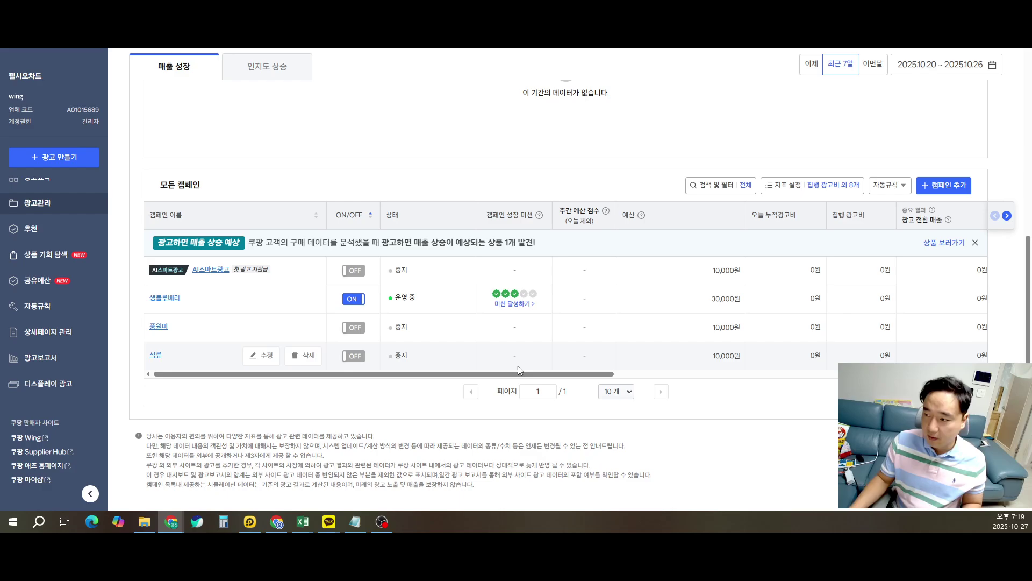